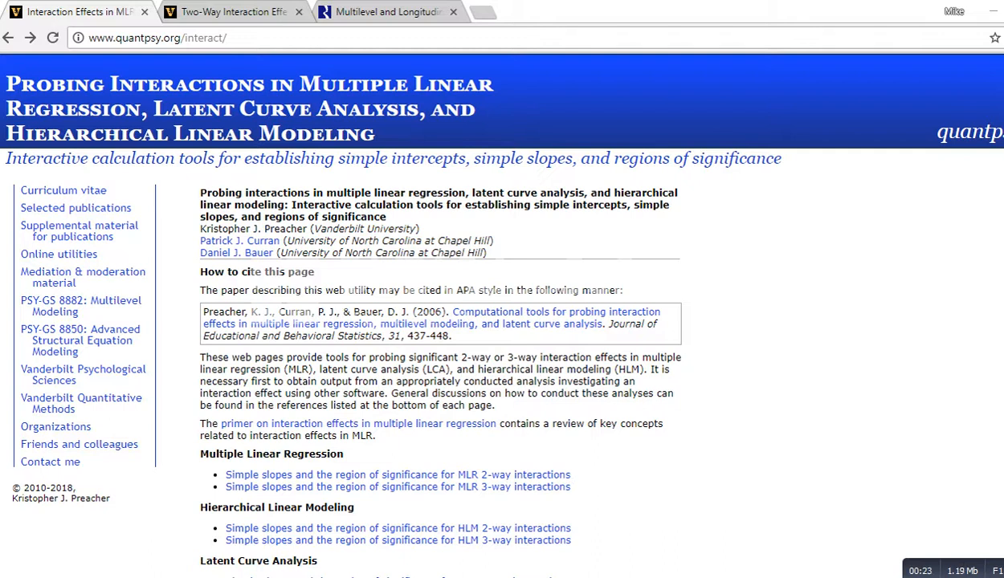
# Step: Scroll the interaction tools page down to the Hierarchical Linear Modeling calculator links
pyautogui.scroll(-1, 397, 394)
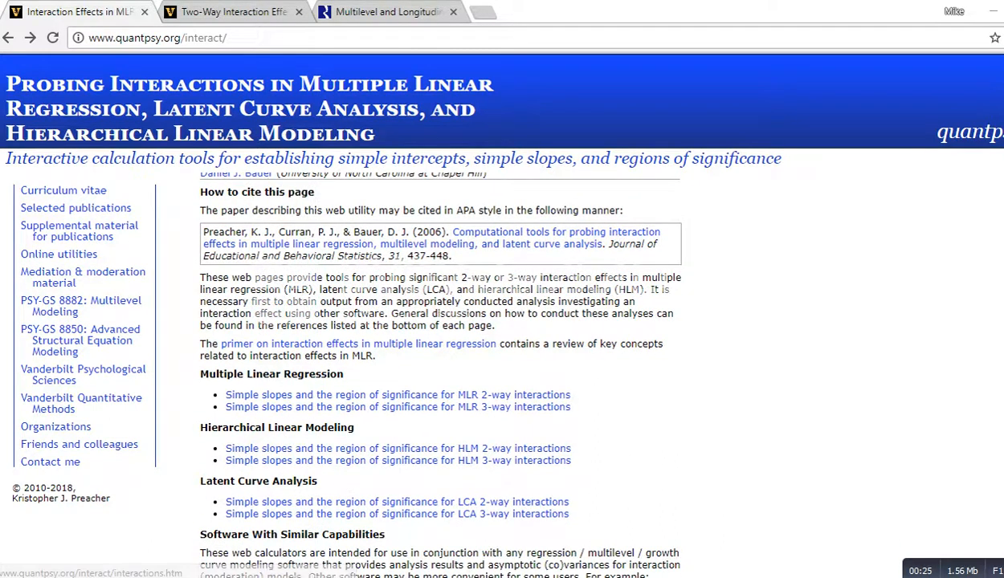
pyautogui.scroll(-1, 397, 395)
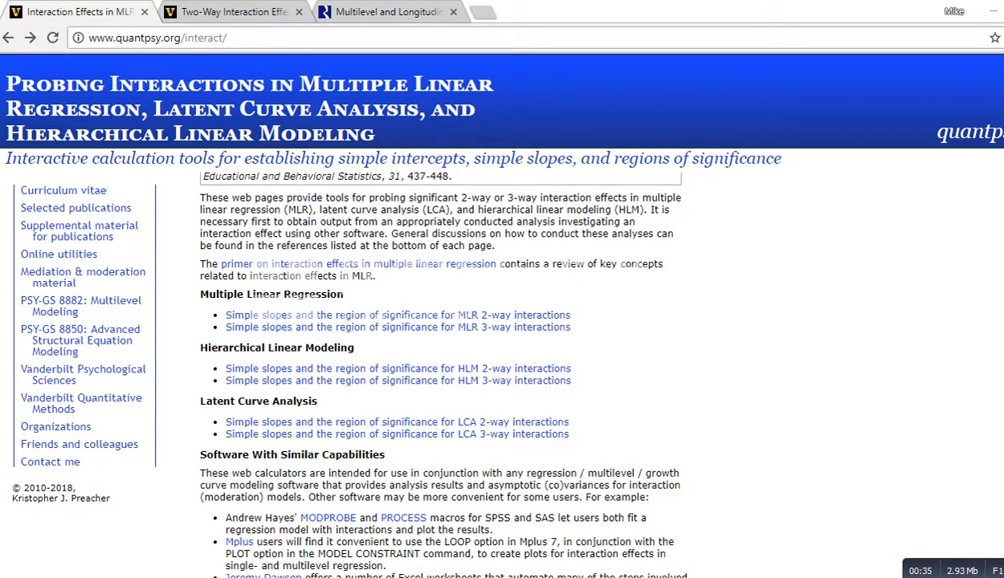
pyautogui.moveTo(187, 325)
pyautogui.mouseDown()
pyautogui.moveTo(181, 379)
pyautogui.moveTo(204, 373)
pyautogui.mouseUp()
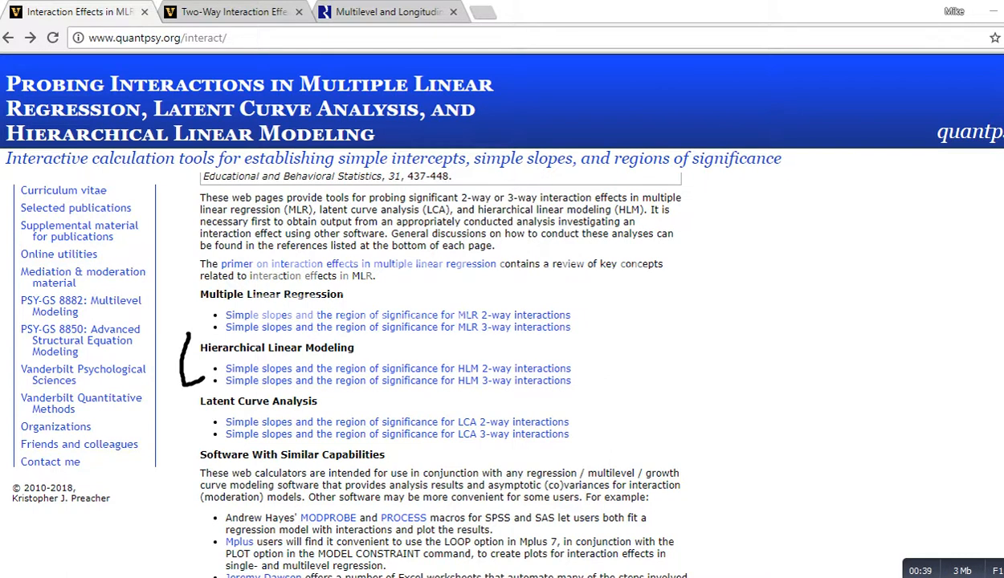
pyautogui.moveTo(578, 365); pyautogui.dragTo(612, 353)
pyautogui.press('Escape')
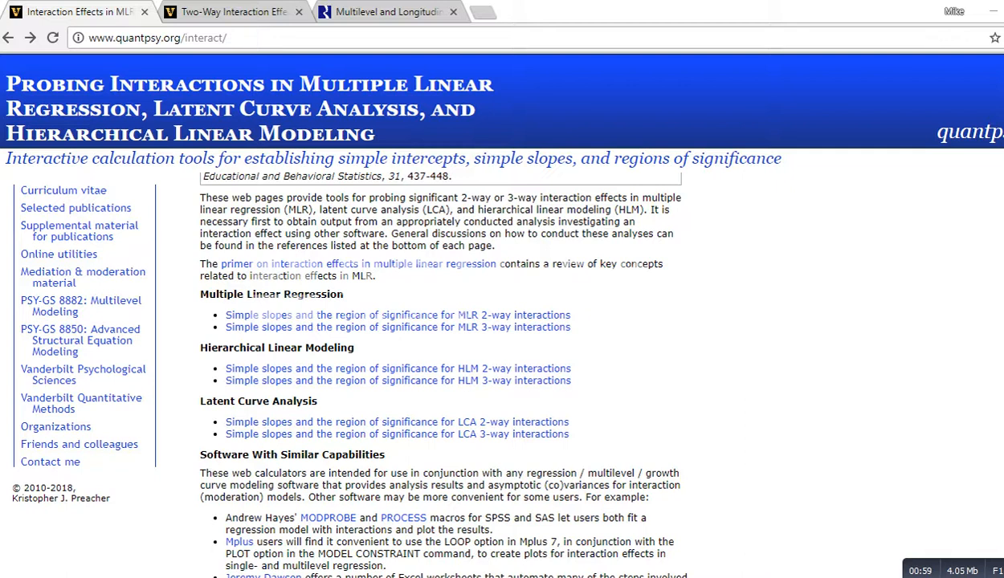
# Step: Switch to the HLM 2-way interactions calculator tab and scroll back to the top of its page
pyautogui.click(234, 11)
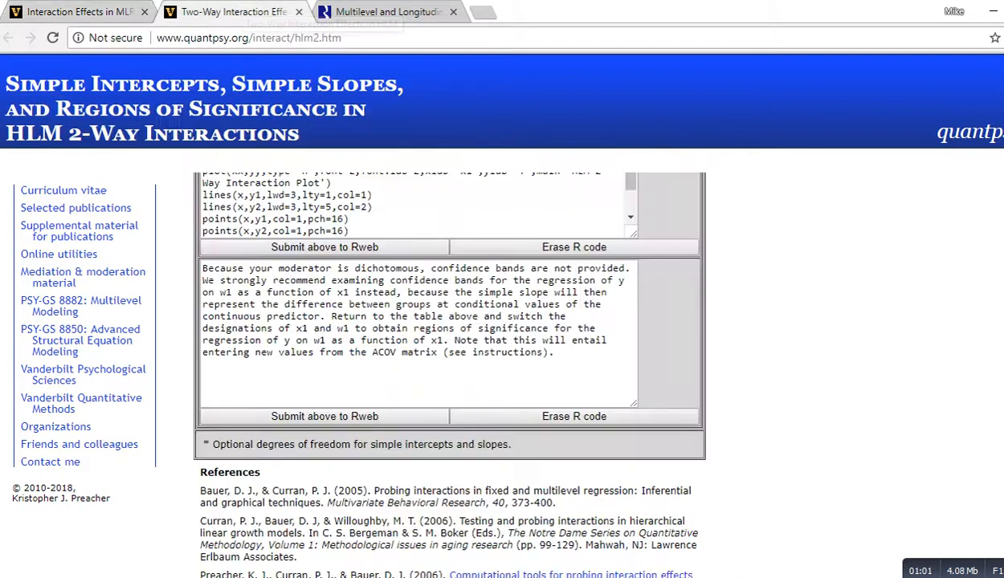
pyautogui.scroll(15, 450, 370)
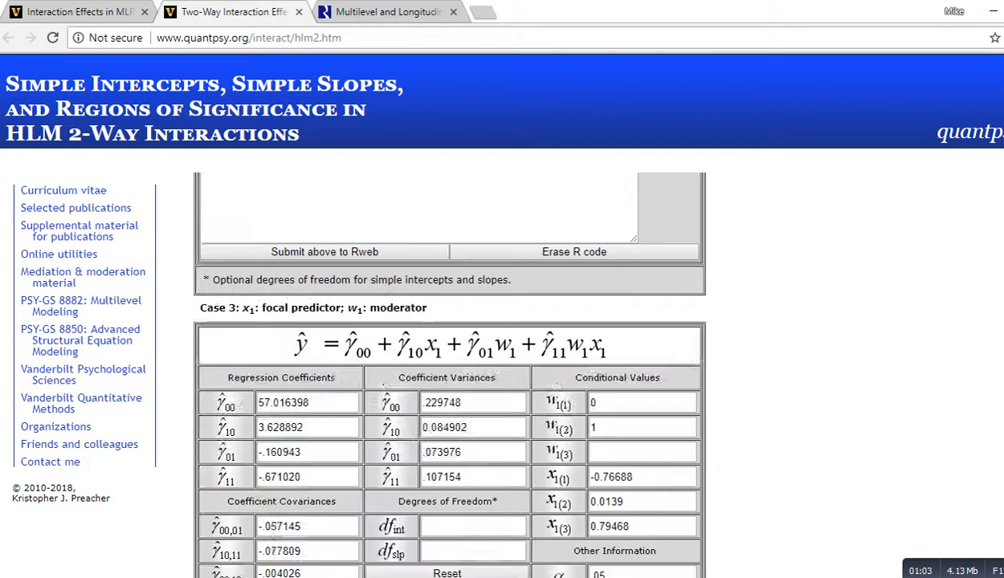
pyautogui.scroll(20, 449, 369)
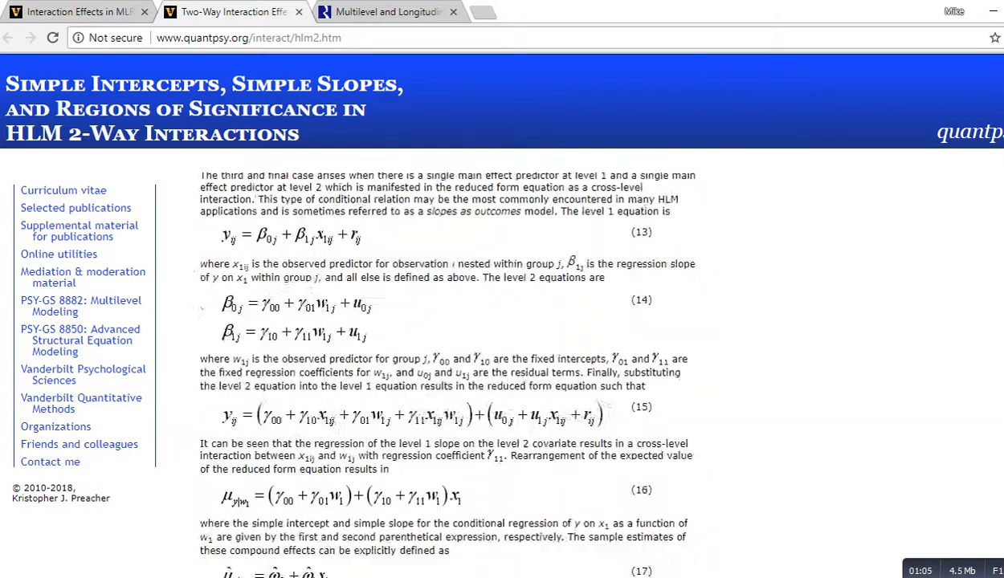
pyautogui.scroll(6, 450, 370)
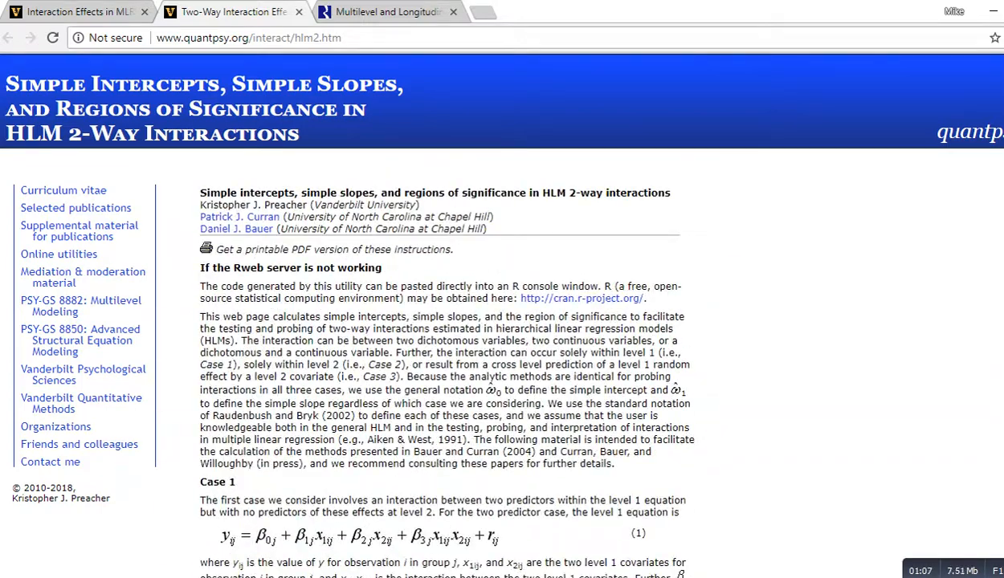
# Step: Read through the Case 1 and Case 2 model descriptions on the HLM 2-way interactions page
pyautogui.scroll(-3, 450, 370)
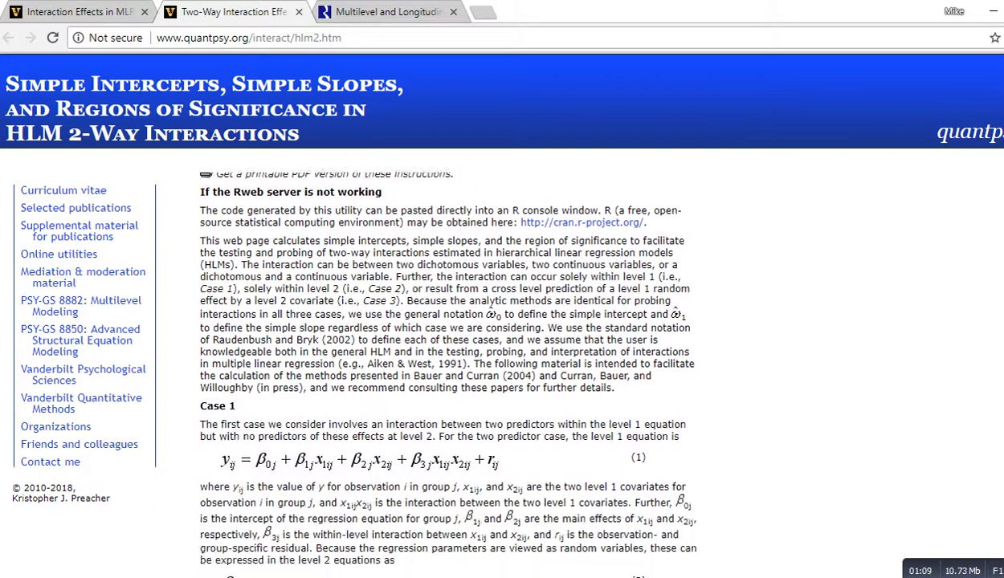
pyautogui.scroll(-1, 450, 370)
pyautogui.scroll(1, 450, 370)
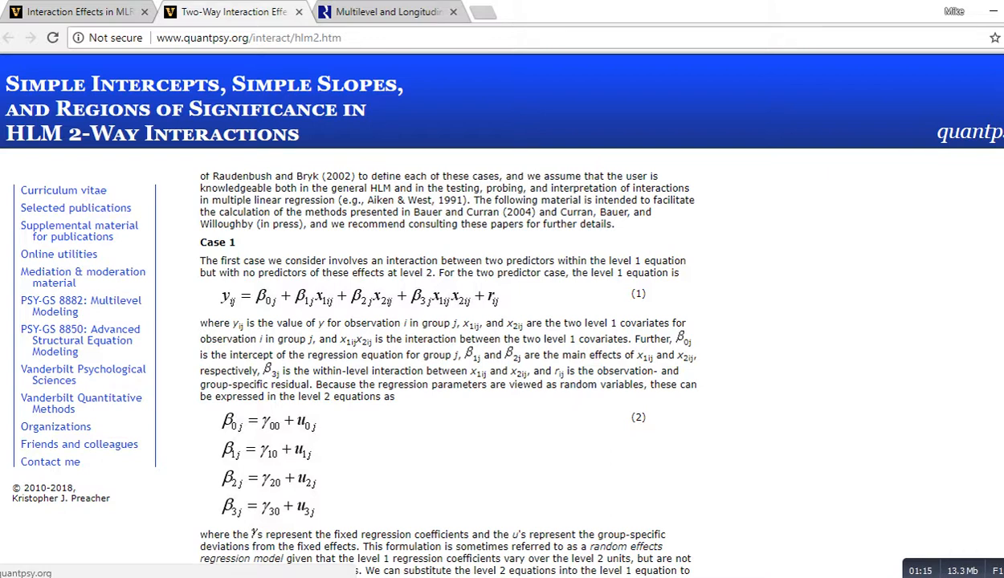
pyautogui.scroll(-1, 438, 362)
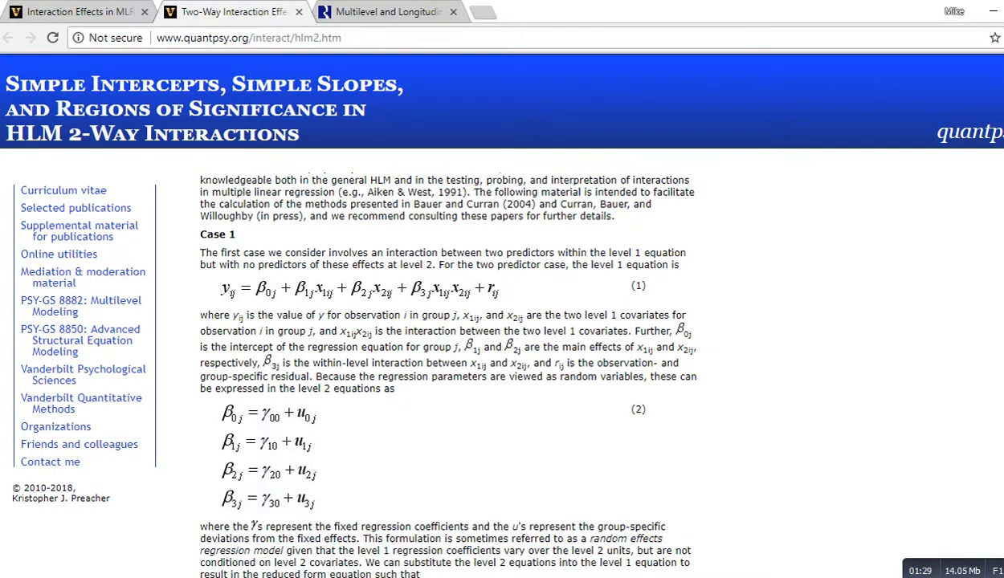
pyautogui.scroll(-10, 446, 366)
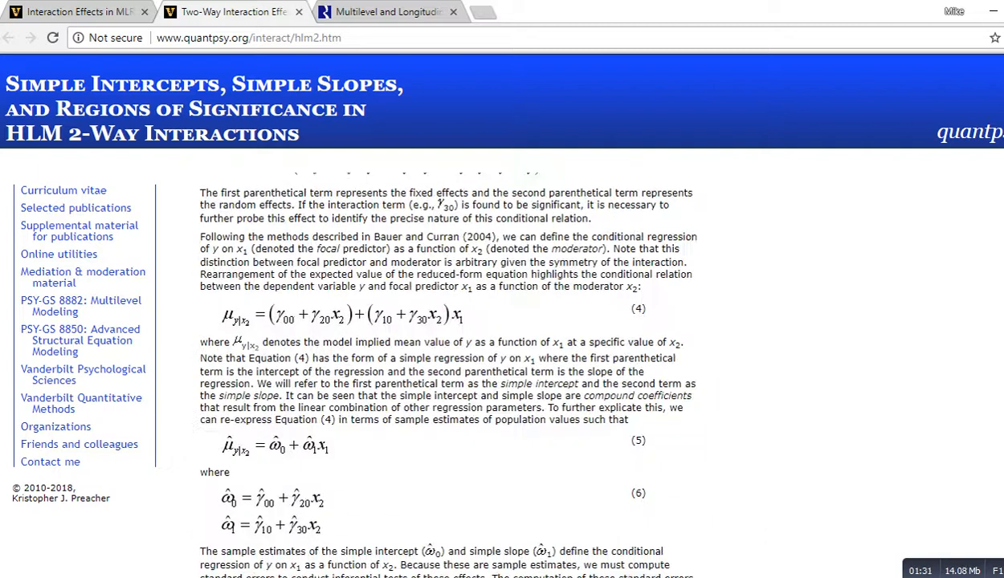
pyautogui.scroll(-3, 446, 366)
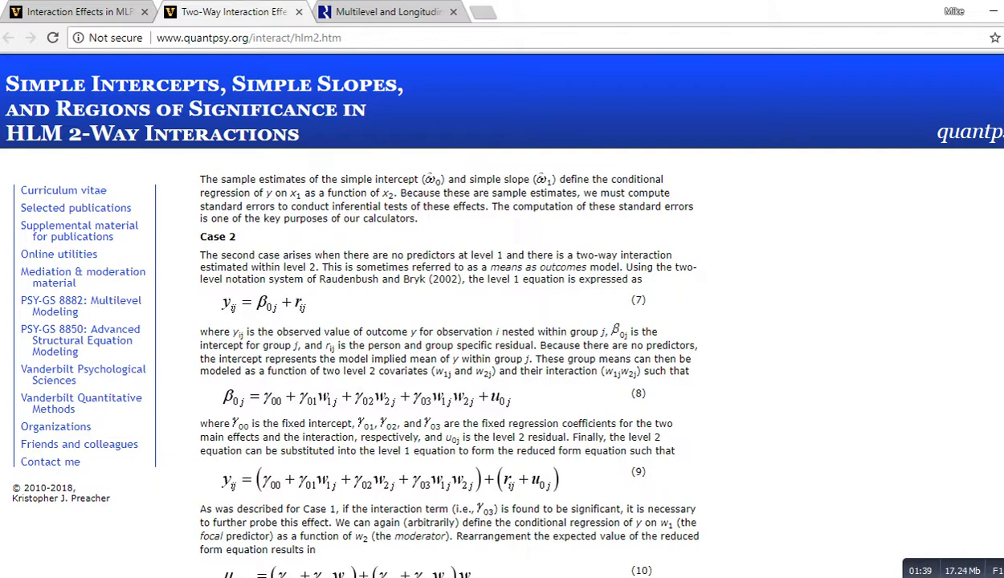
pyautogui.scroll(-1, 450, 361)
pyautogui.scroll(-6, 450, 362)
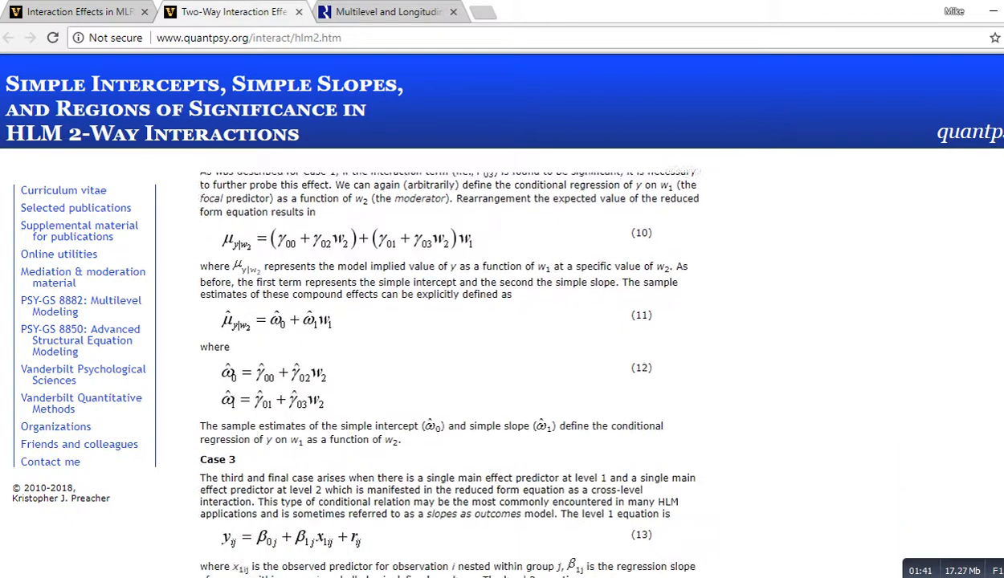
pyautogui.scroll(1, 450, 362)
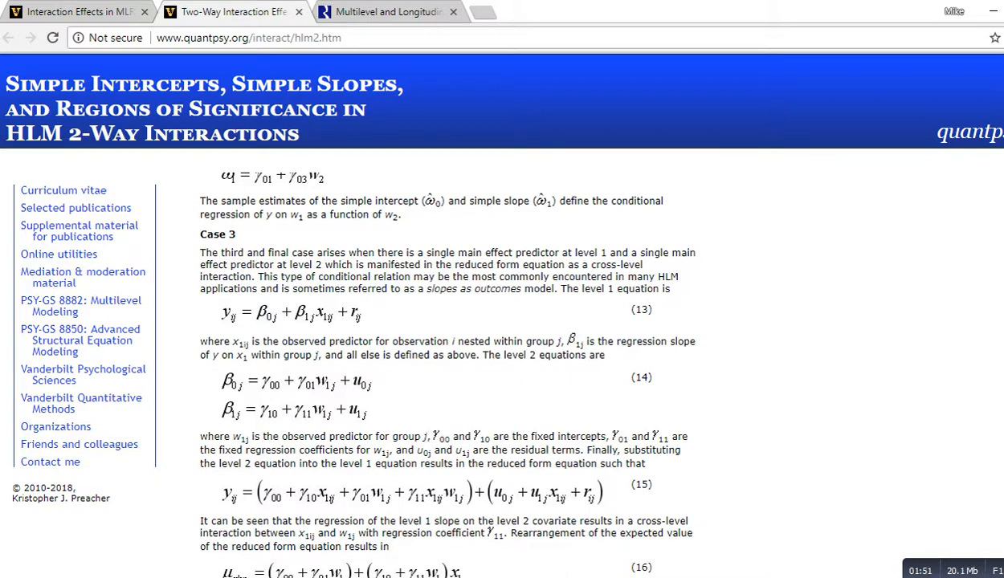
# Step: Highlight the Case 3 introduction paragraph and scroll on through the calculator usage instructions
pyautogui.moveTo(200, 230); pyautogui.dragTo(671, 289)
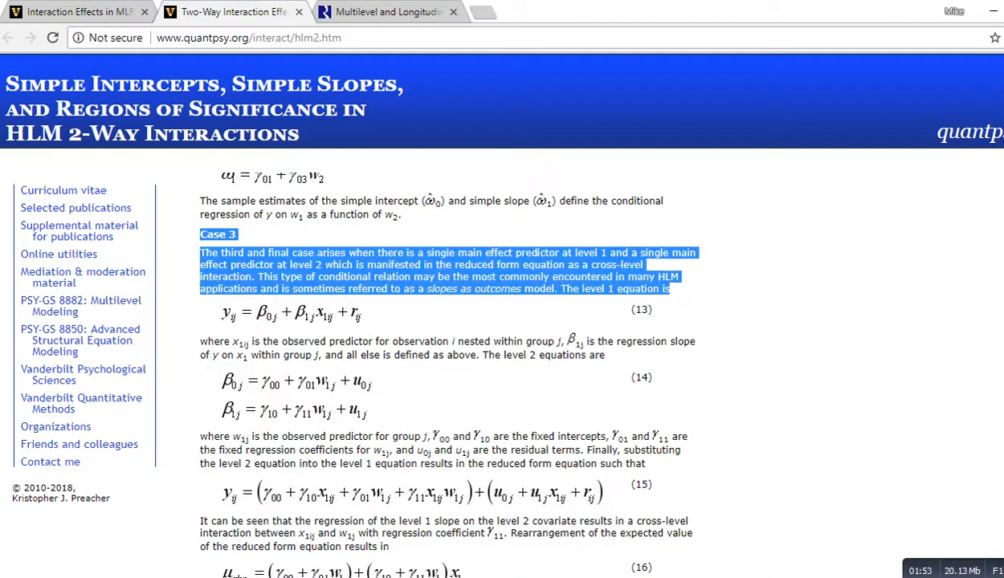
pyautogui.click(671, 289)
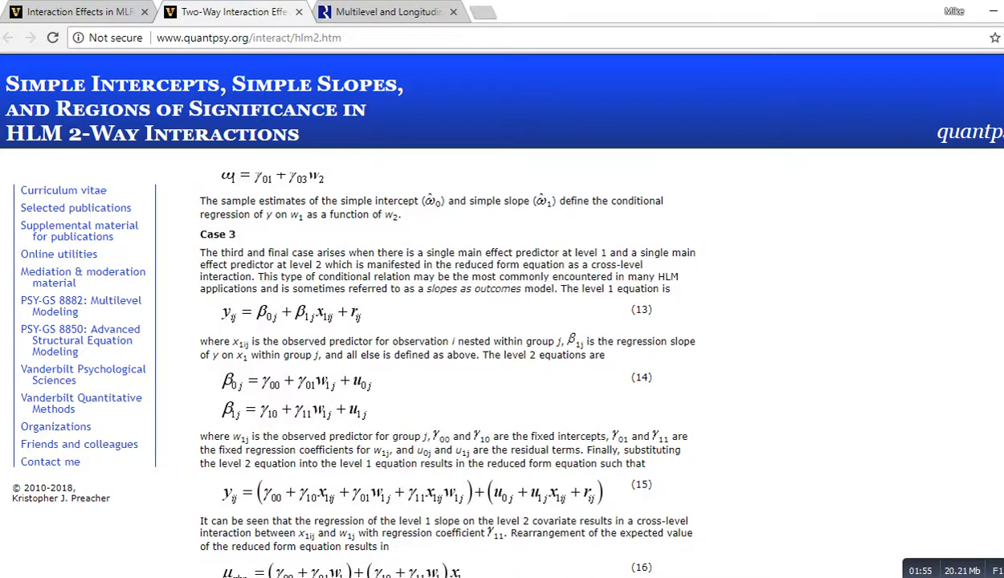
pyautogui.scroll(-2, 437, 366)
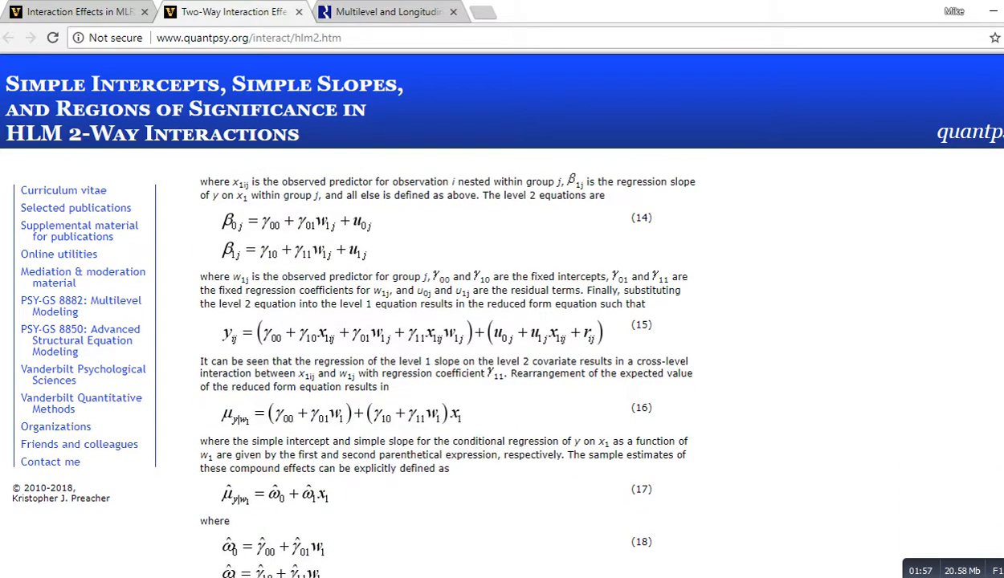
pyautogui.scroll(-20, 438, 366)
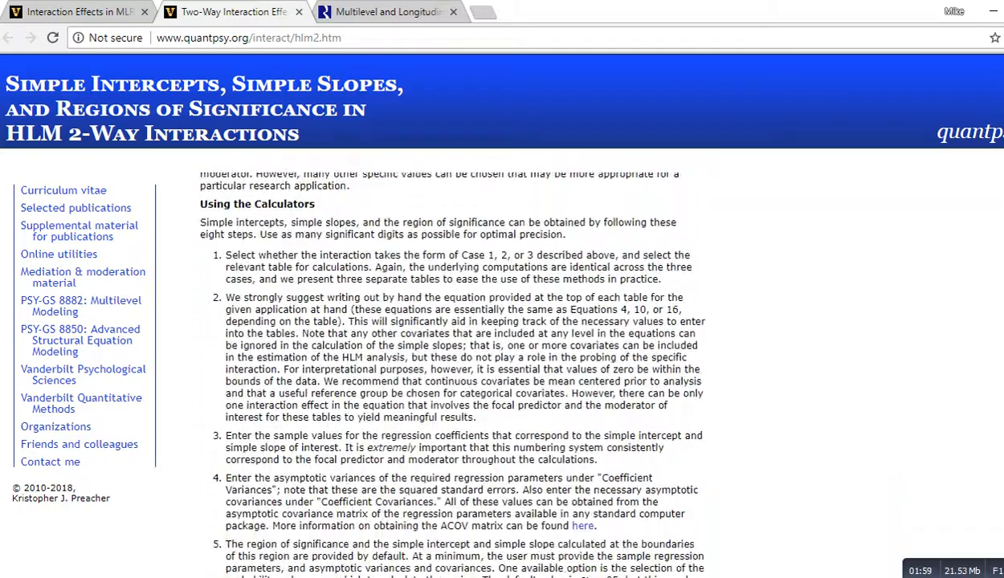
pyautogui.scroll(-10, 438, 366)
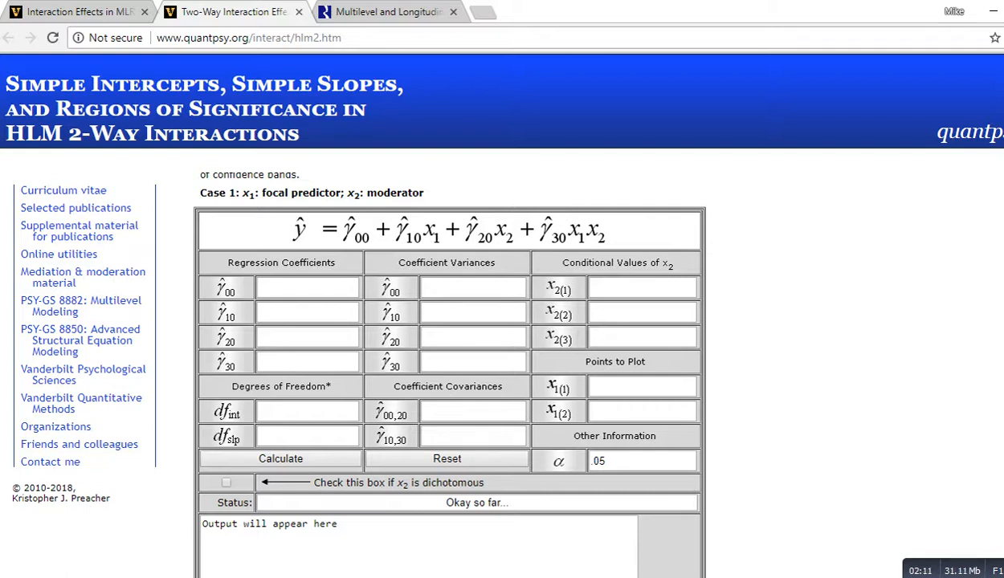
# Step: Reset the Case 3 calculator table to clear all of its coefficients and conditional values
pyautogui.scroll(-10, 449, 370)
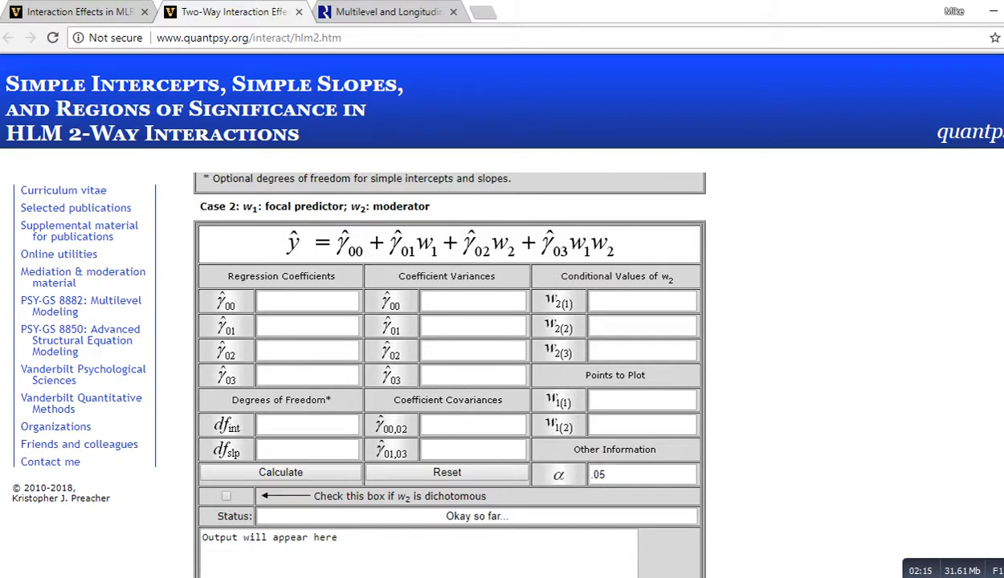
pyautogui.scroll(-12, 450, 369)
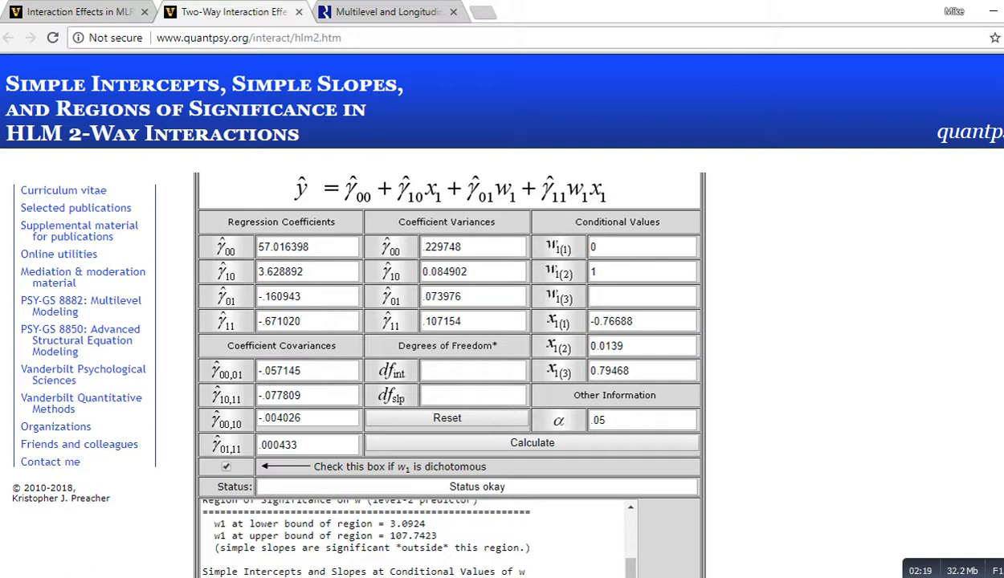
pyautogui.click(447, 418)
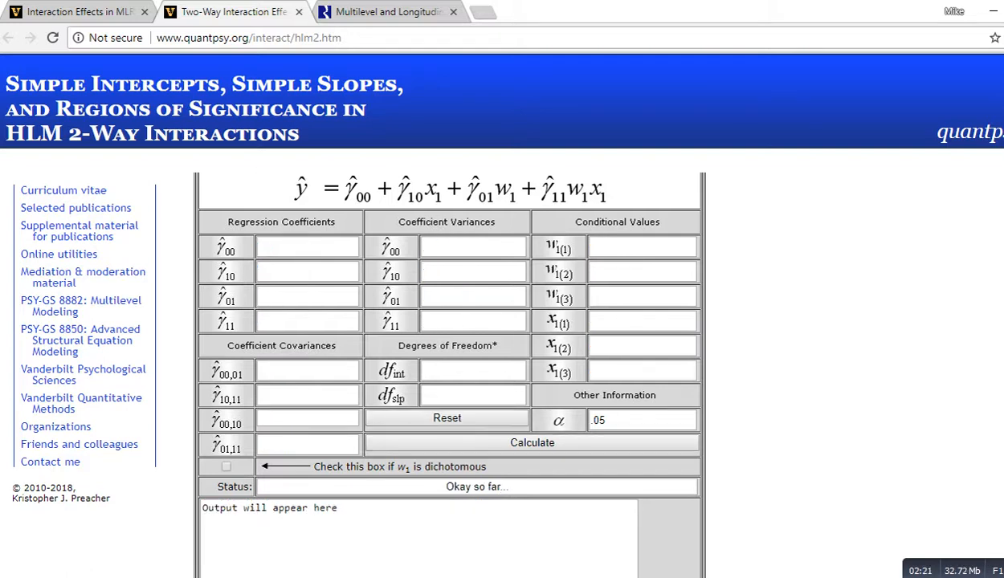
# Step: Scroll back to the top of the HLM 2-way page and through the Case 1 equations
pyautogui.scroll(2, 450, 369)
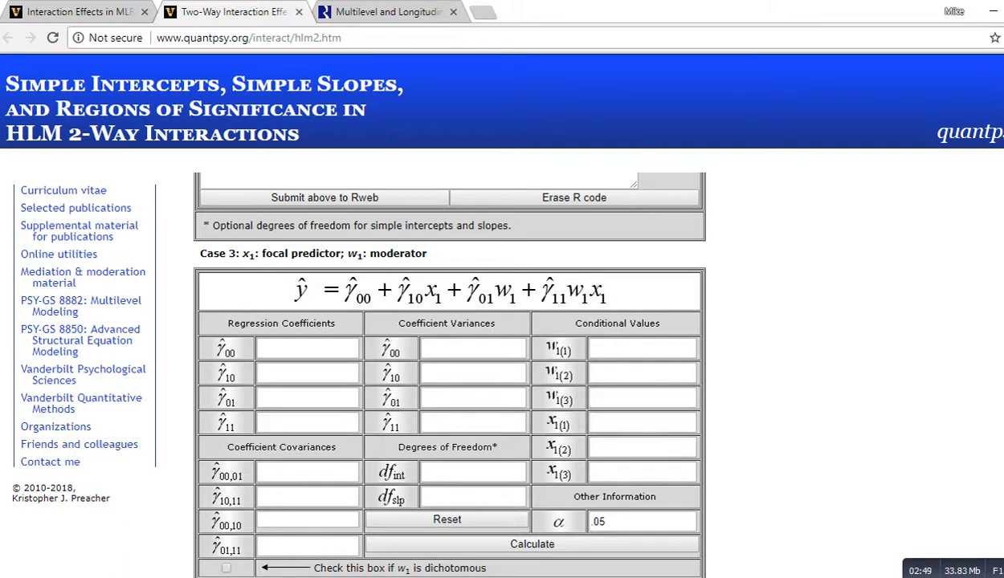
pyautogui.scroll(20, 442, 370)
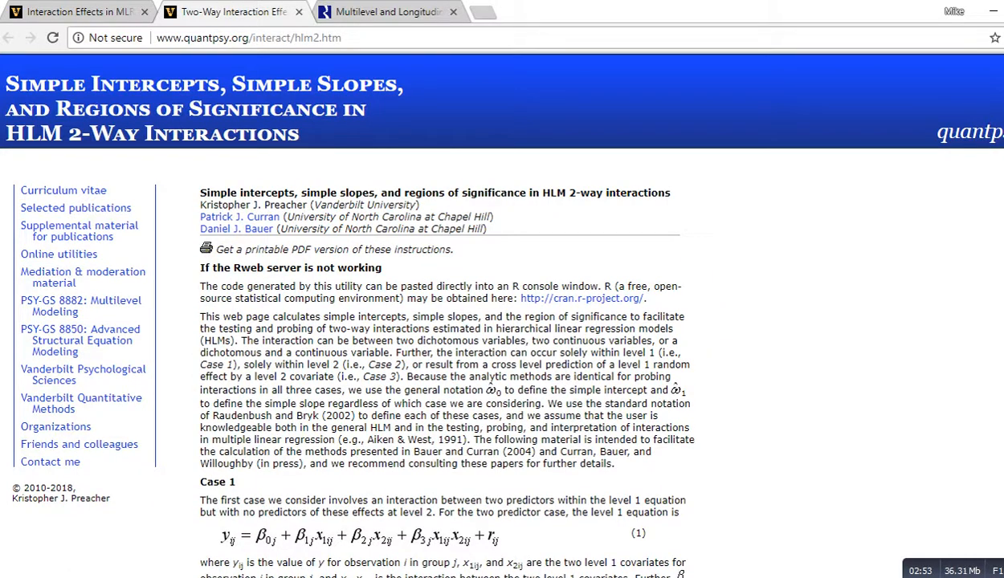
pyautogui.scroll(-6, 442, 362)
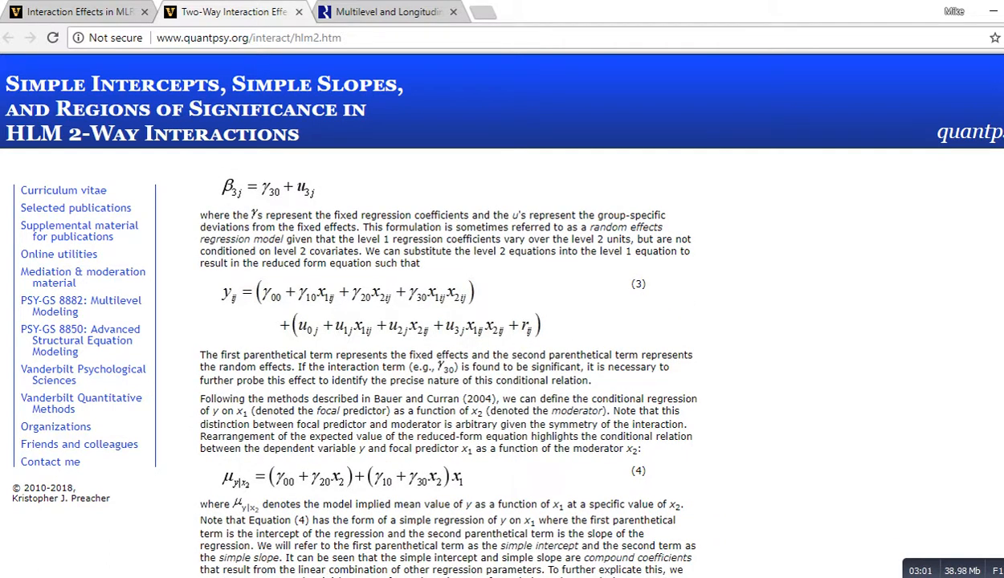
# Step: Switch to SPSS Statistics and select the math, female, ses, schcode and id columns of ch3multilevel.sav to examine the variables
pyautogui.hotkey('alt', 'Tab')
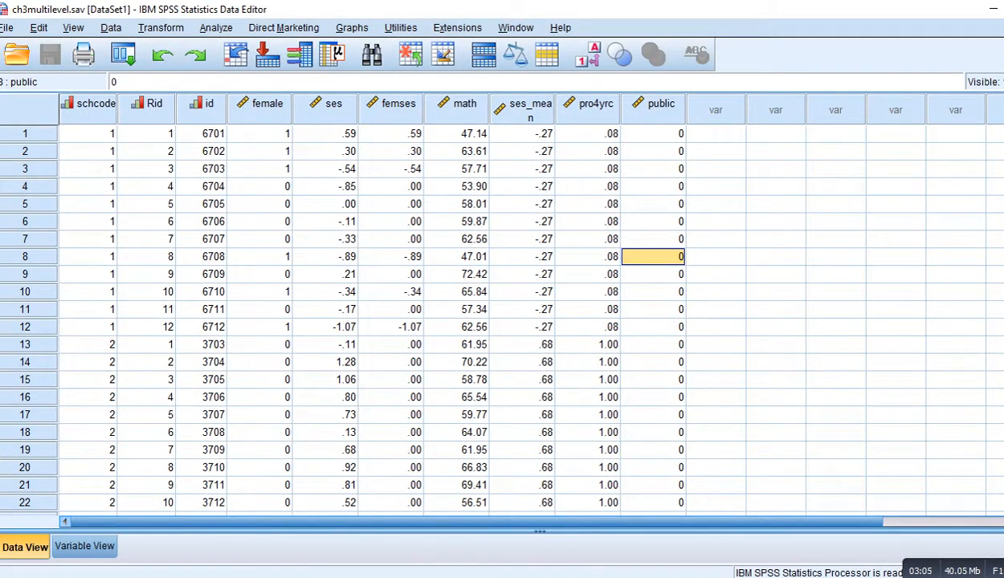
pyautogui.click(457, 104)
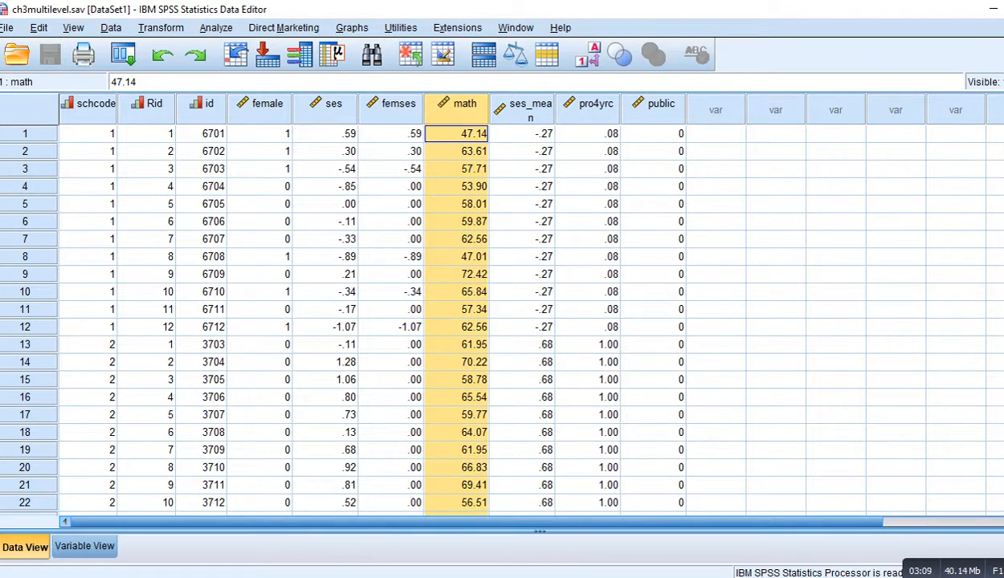
pyautogui.moveTo(268, 105); pyautogui.dragTo(331, 105)
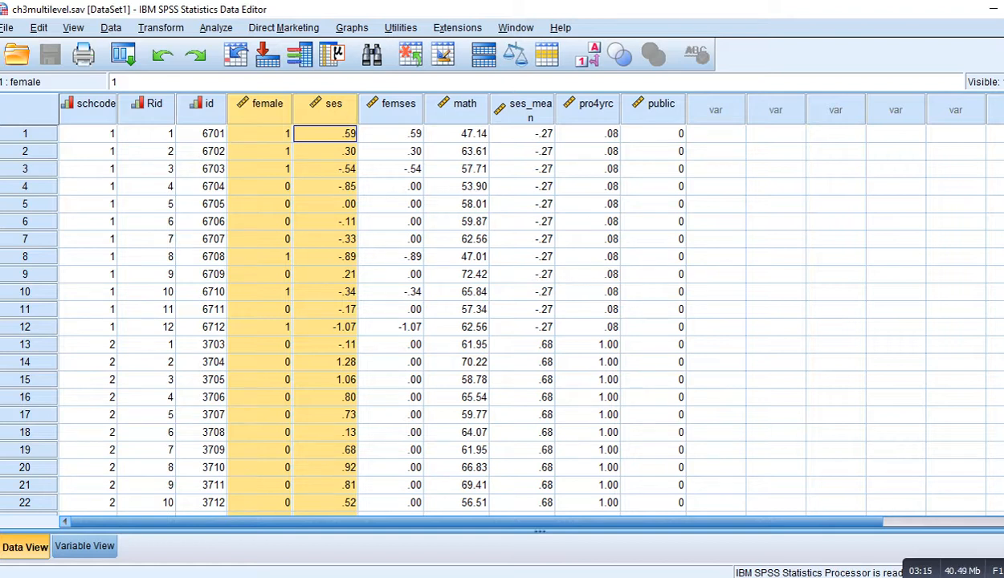
pyautogui.click(90, 104)
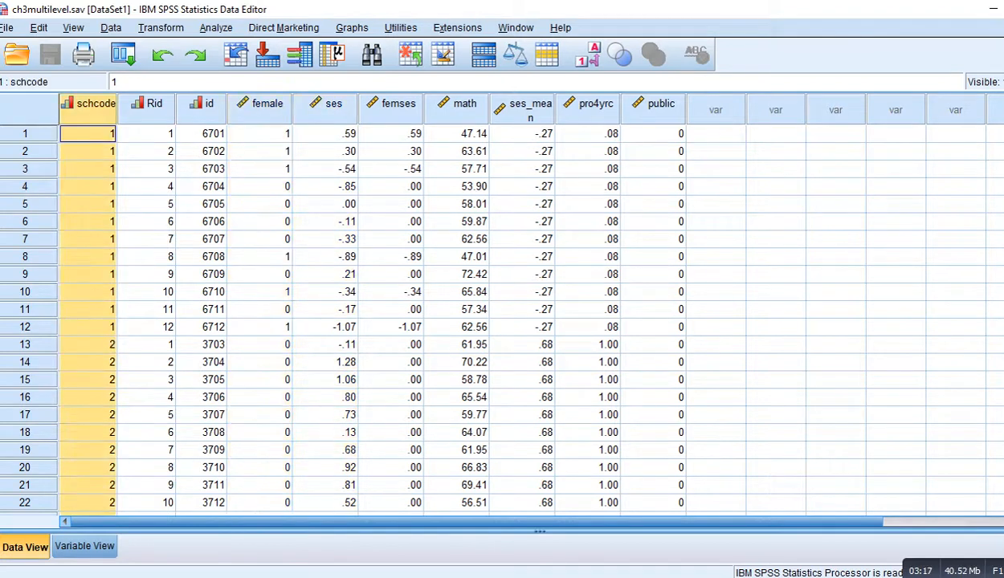
pyautogui.click(202, 104)
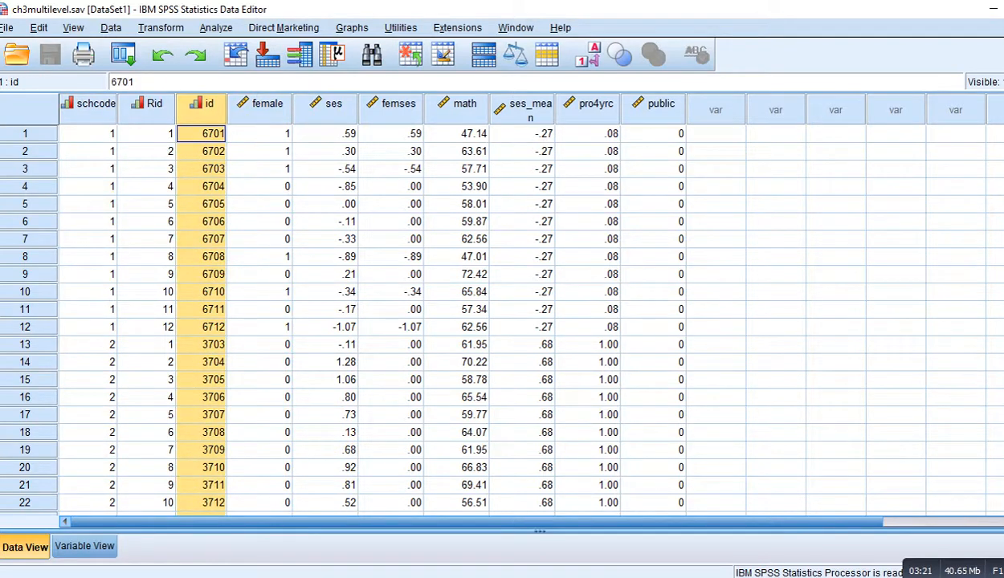
pyautogui.click(90, 105)
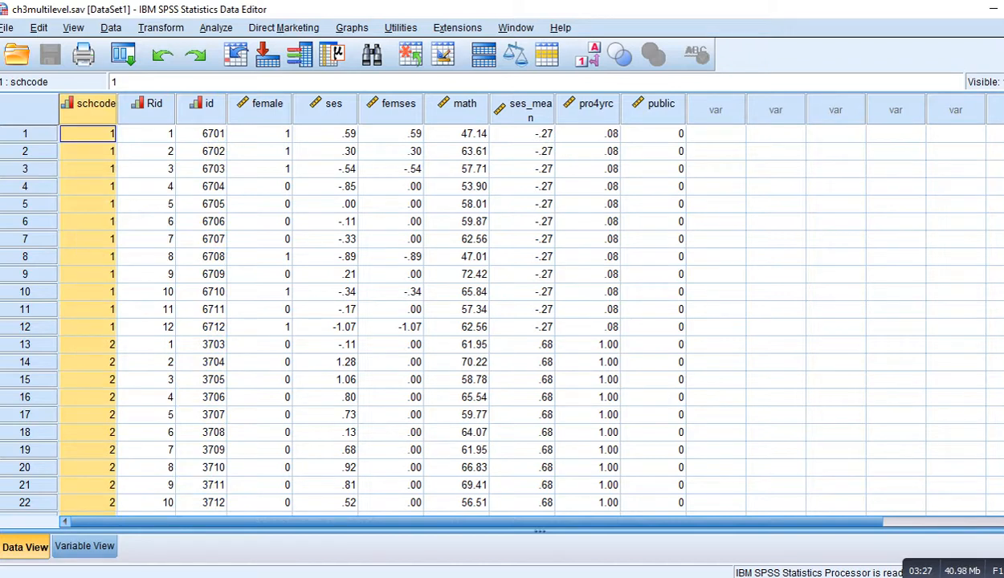
pyautogui.click(260, 104)
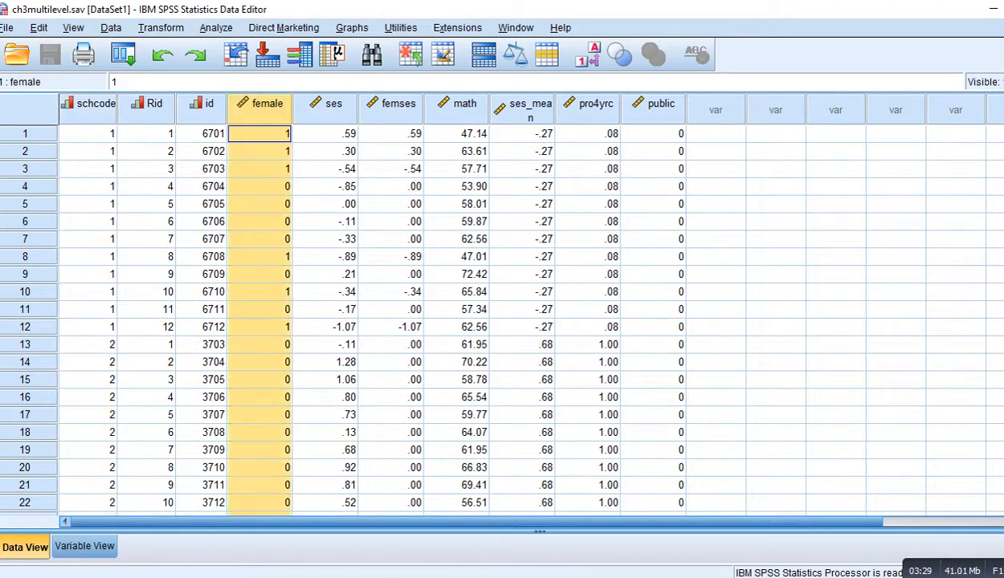
pyautogui.click(326, 105)
pyautogui.keyDown('ctrl'); pyautogui.click(325, 104); pyautogui.keyUp('ctrl')
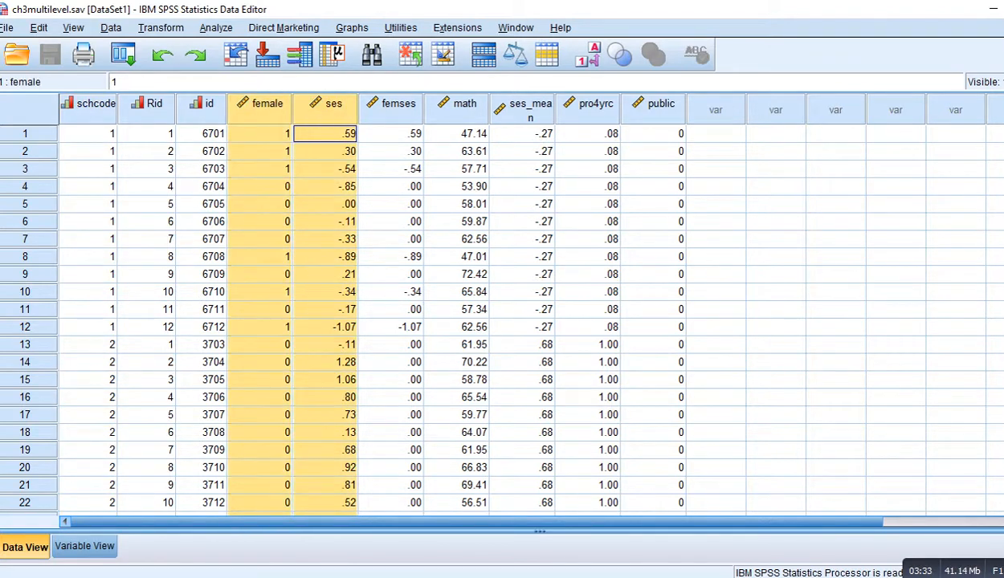
pyautogui.click(260, 204)
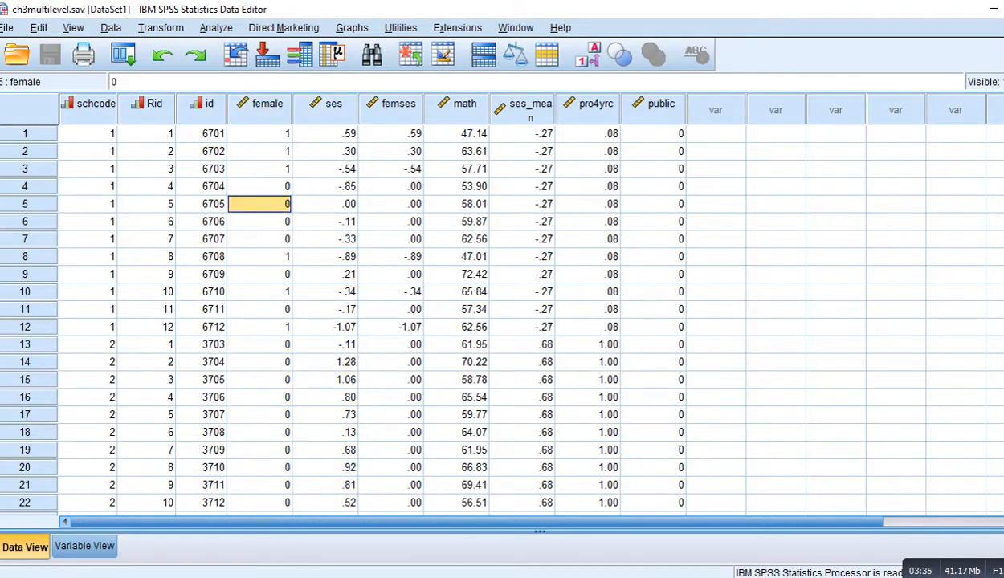
# Step: Select the female and ses columns of the data file to examine their values
pyautogui.click(259, 134)
pyautogui.click(326, 104)
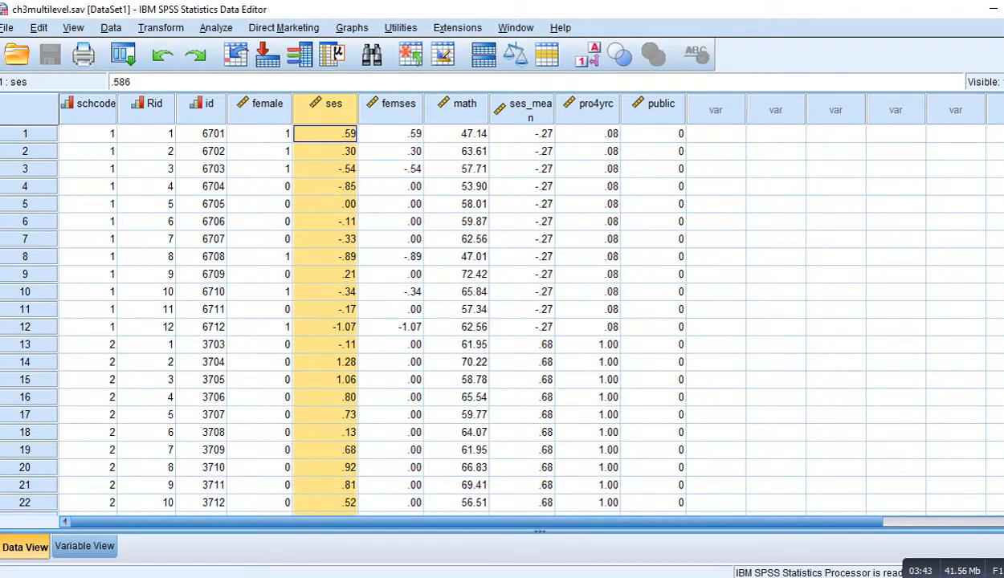
pyautogui.click(261, 105)
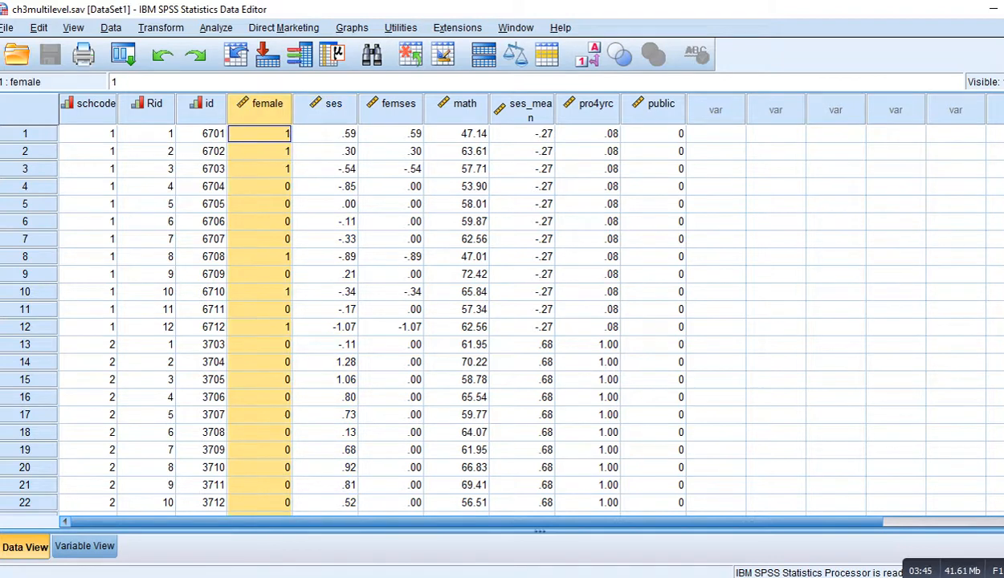
pyautogui.click(326, 105)
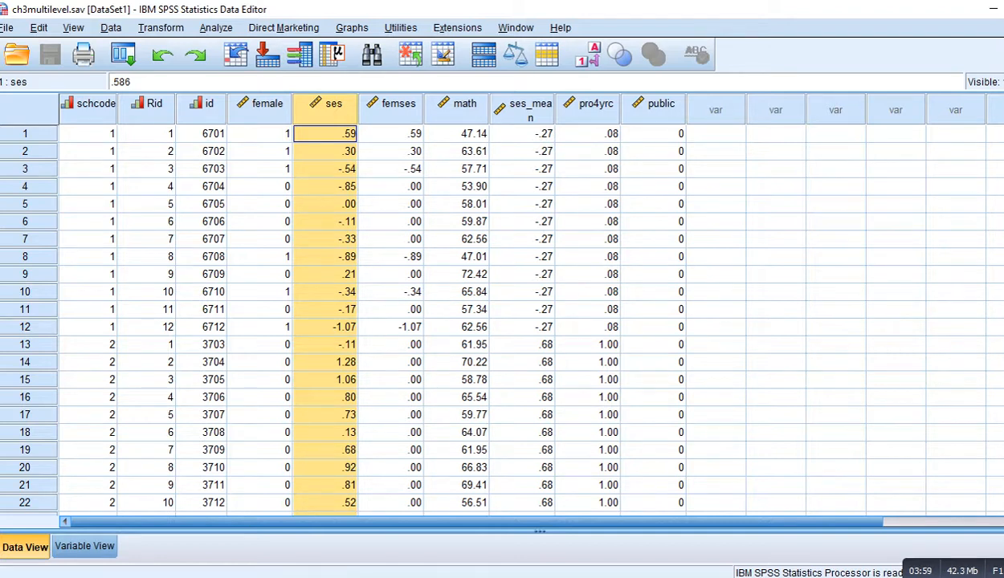
# Step: Widen the ses_mean column so its full name shows on one line
pyautogui.click(522, 110)
pyautogui.moveTo(555, 109); pyautogui.dragTo(570, 109)
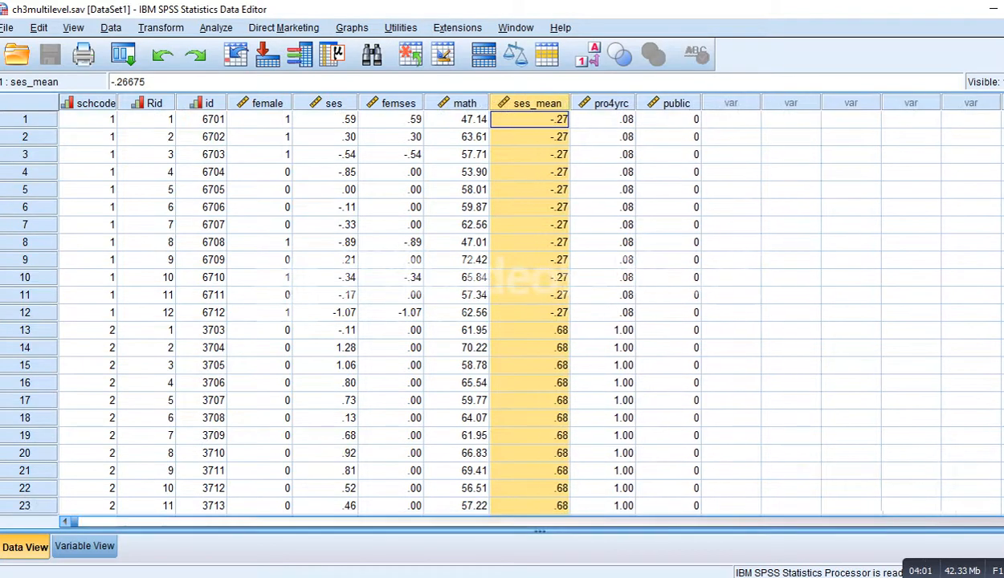
pyautogui.click(529, 120)
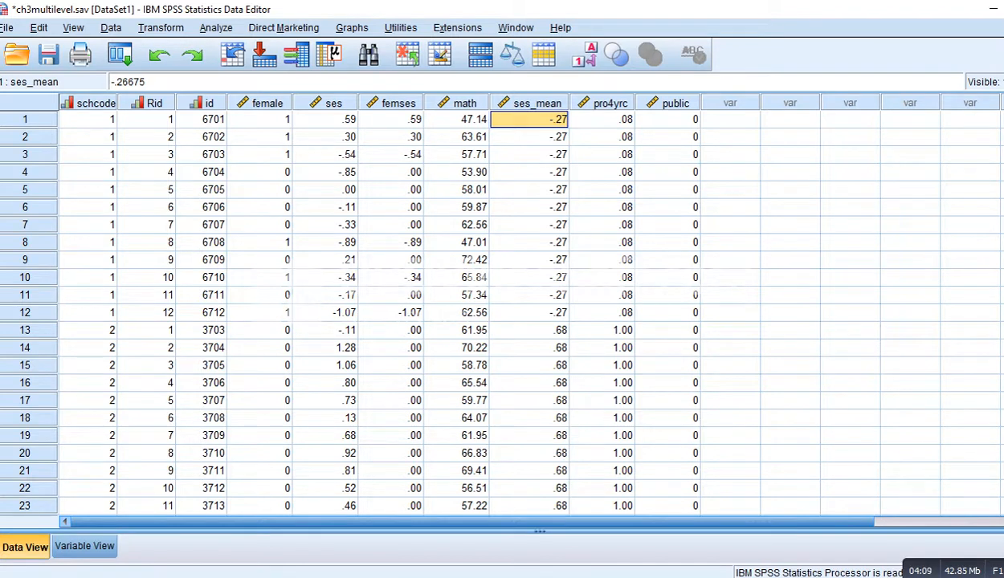
# Step: Select the ses_mean, pro4yrc and public columns to examine the school-level variables
pyautogui.click(530, 104)
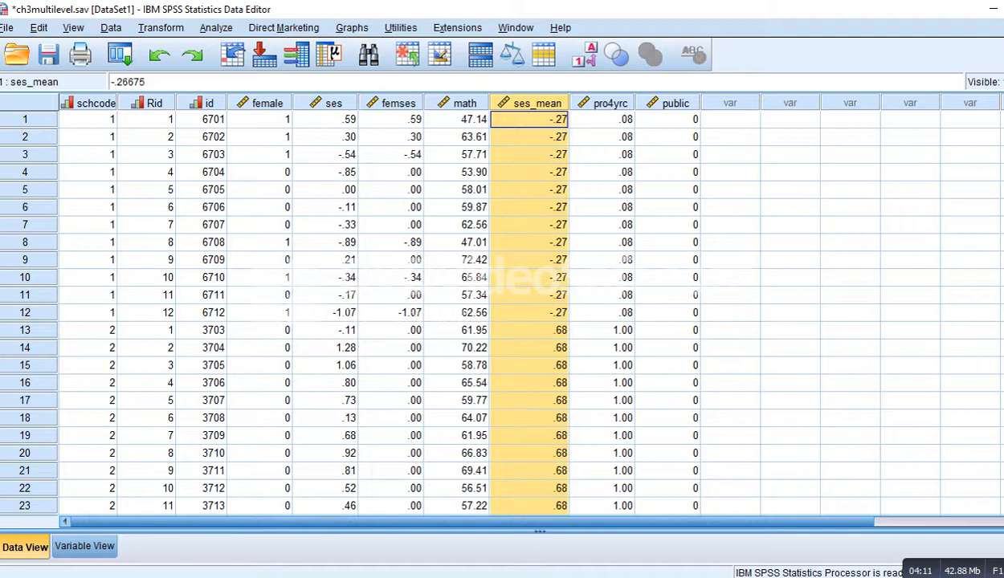
pyautogui.click(603, 104)
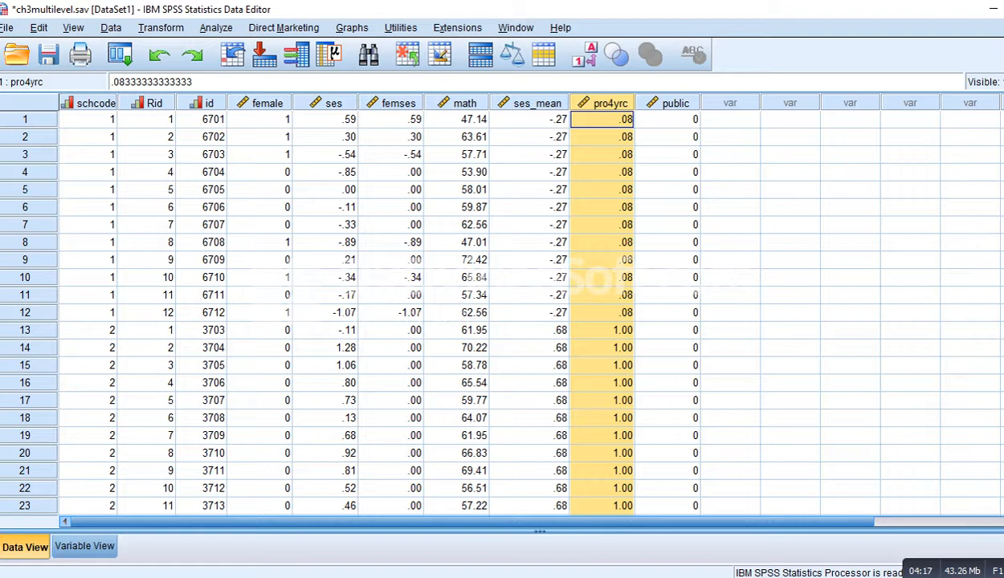
pyautogui.click(676, 103)
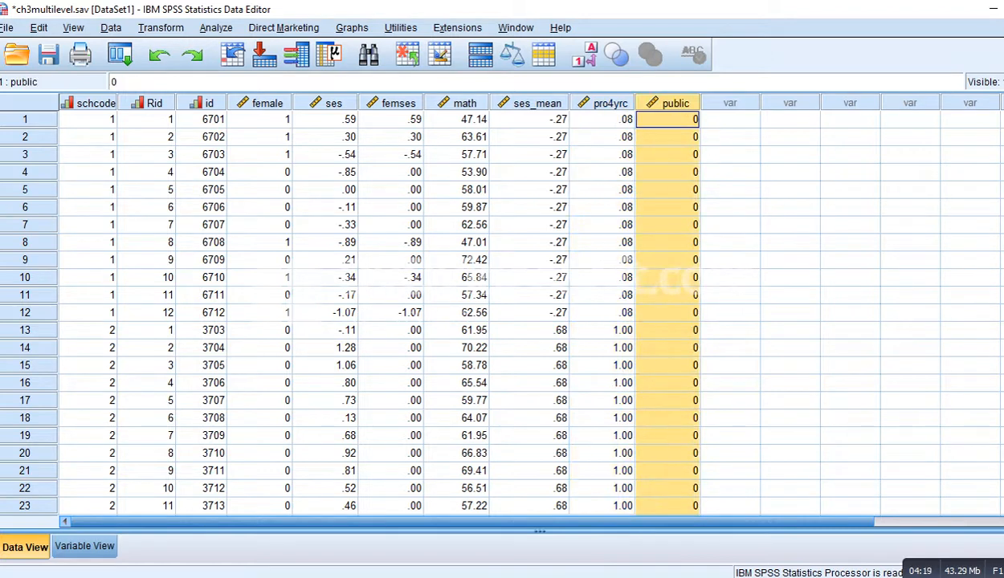
pyautogui.click(668, 154)
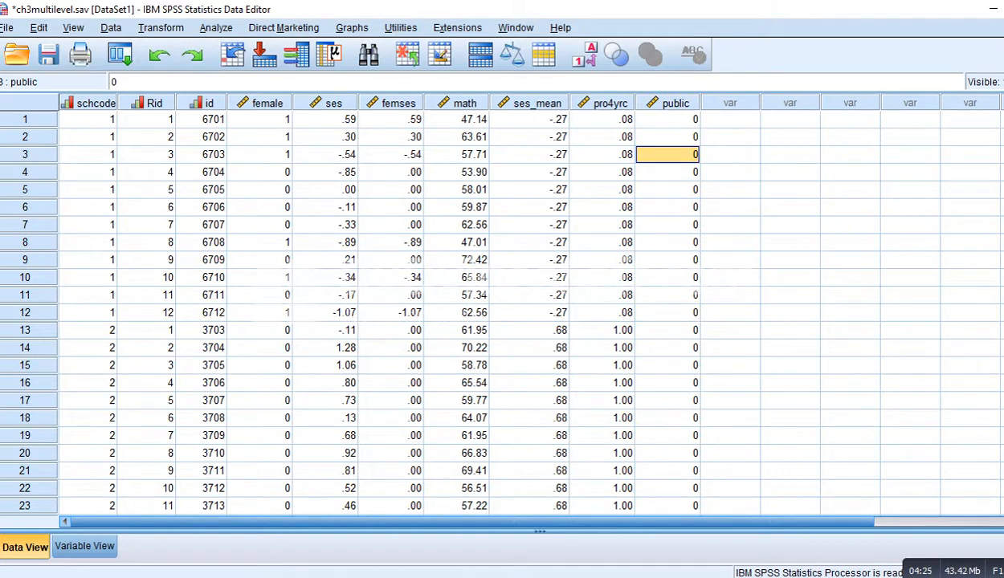
pyautogui.click(675, 102)
pyautogui.click(729, 172)
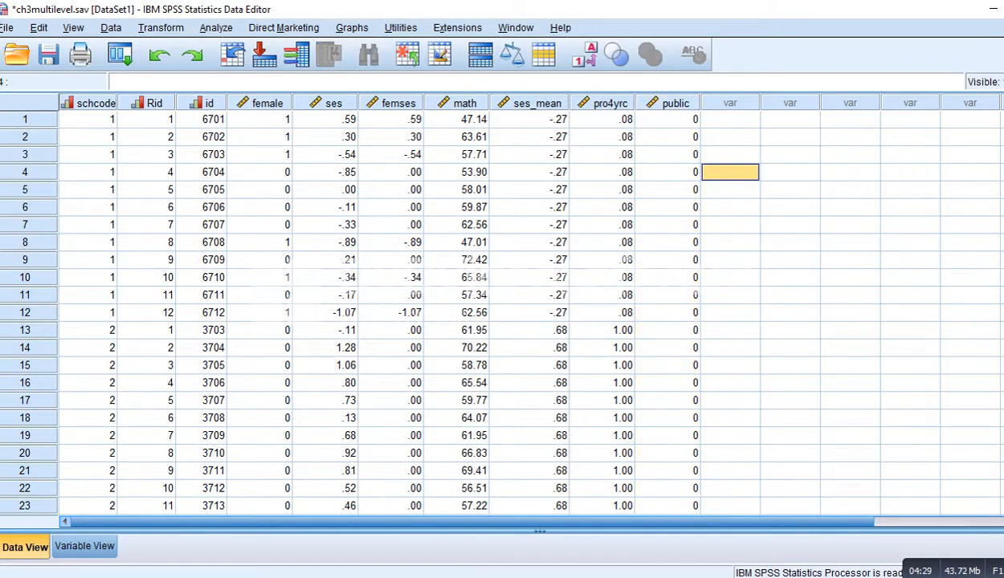
# Step: Switch to the HLM 2-way page and examine the Case 3 equation terms and its coefficient, variance and covariance fields
pyautogui.hotkey('alt', 'Tab')
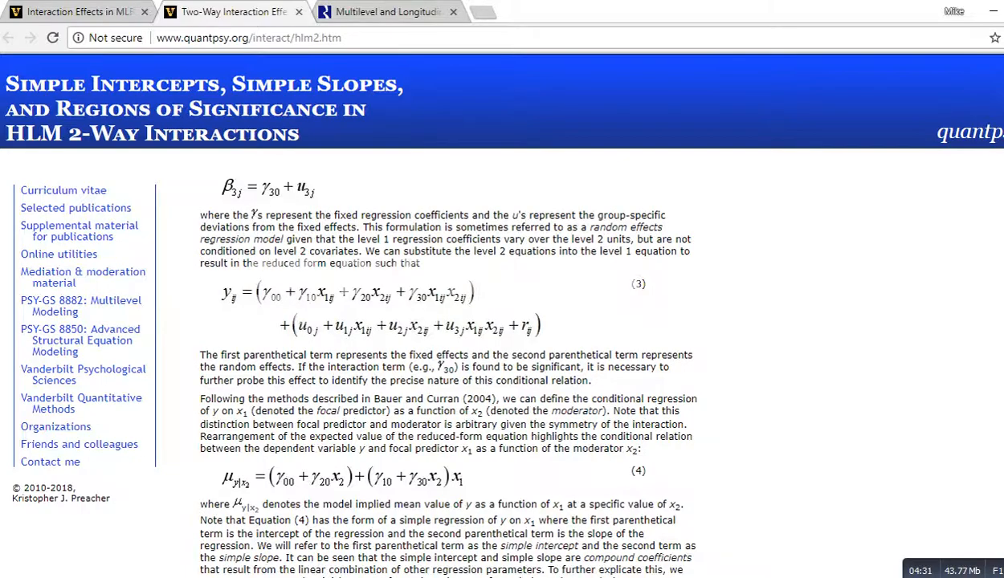
pyautogui.scroll(-15, 450, 370)
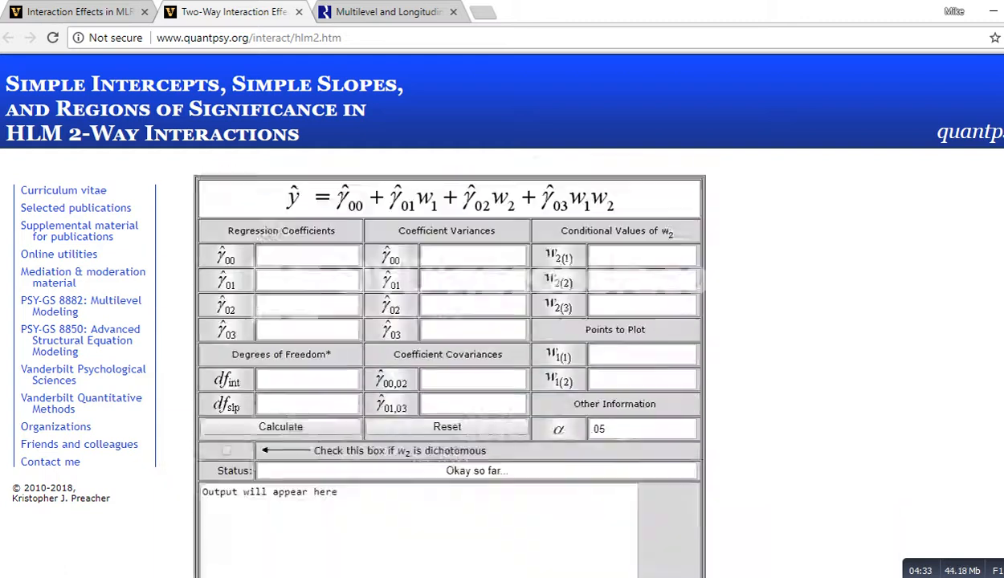
pyautogui.scroll(-4, 450, 369)
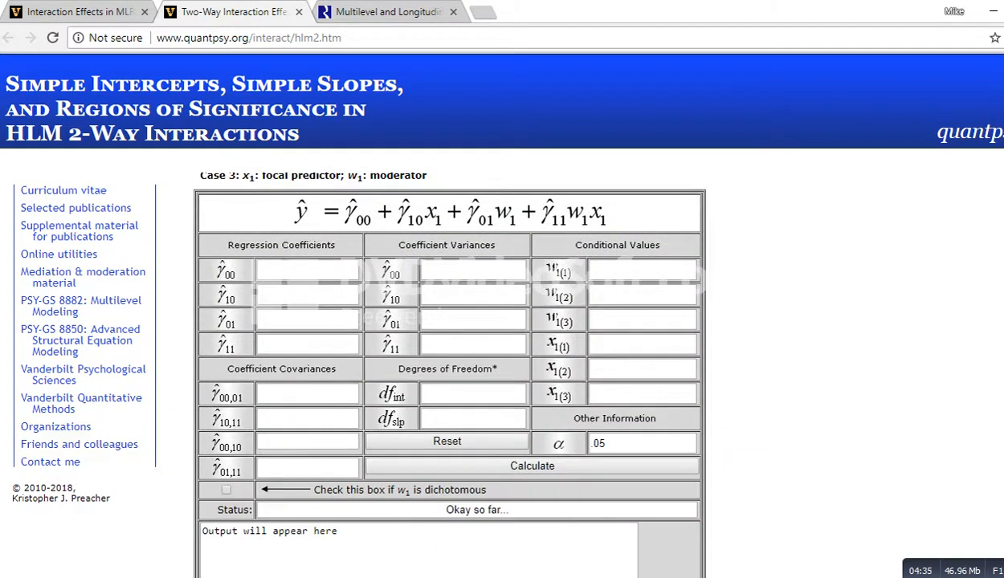
pyautogui.scroll(1, 450, 370)
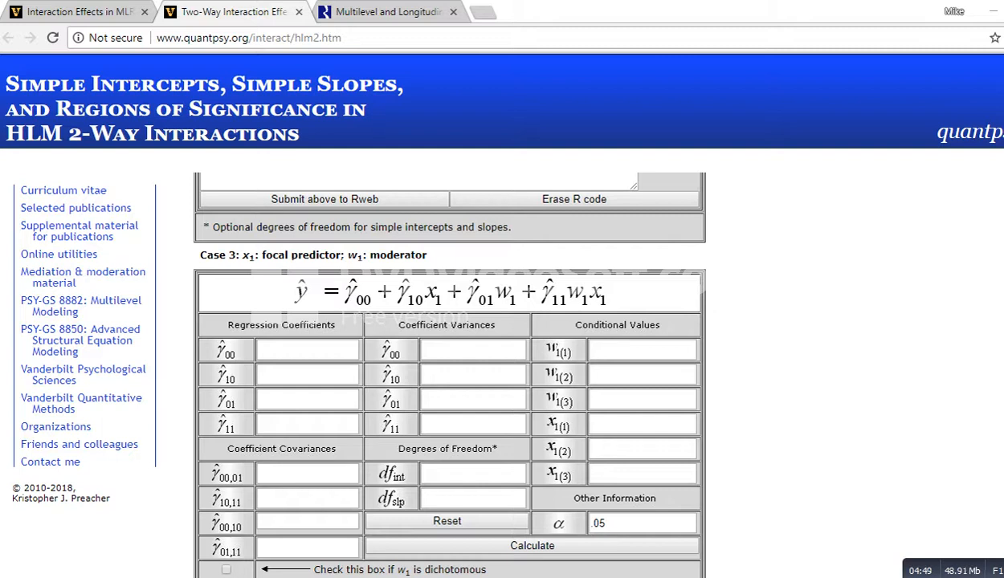
pyautogui.moveTo(340, 306); pyautogui.dragTo(371, 304)
pyautogui.moveTo(394, 308); pyautogui.dragTo(421, 303)
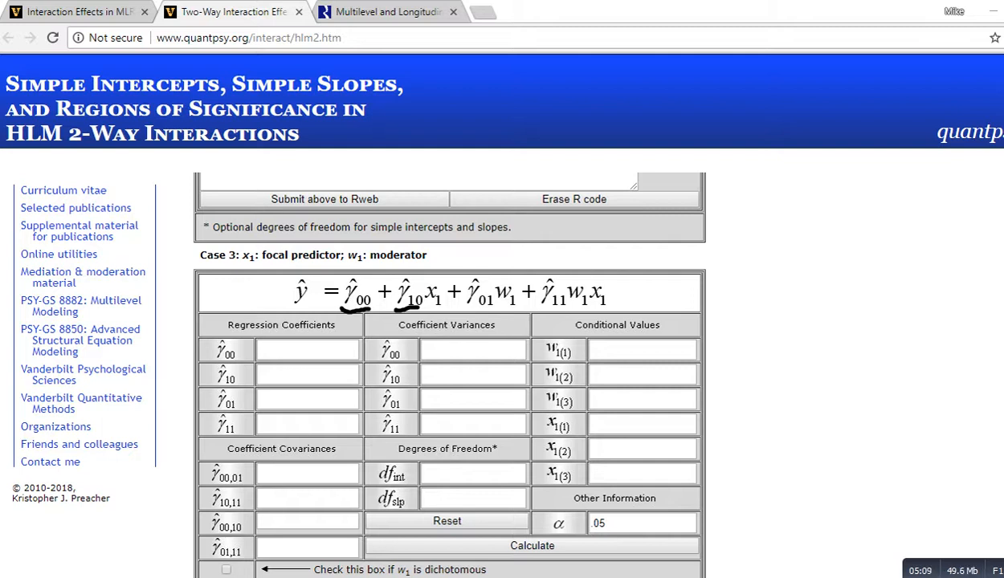
pyautogui.moveTo(469, 291); pyautogui.dragTo(492, 314)
pyautogui.moveTo(509, 261); pyautogui.dragTo(506, 275)
pyautogui.moveTo(521, 239)
pyautogui.mouseDown()
pyautogui.moveTo(518, 255)
pyautogui.moveTo(567, 256)
pyautogui.mouseUp()
pyautogui.click(560, 235)
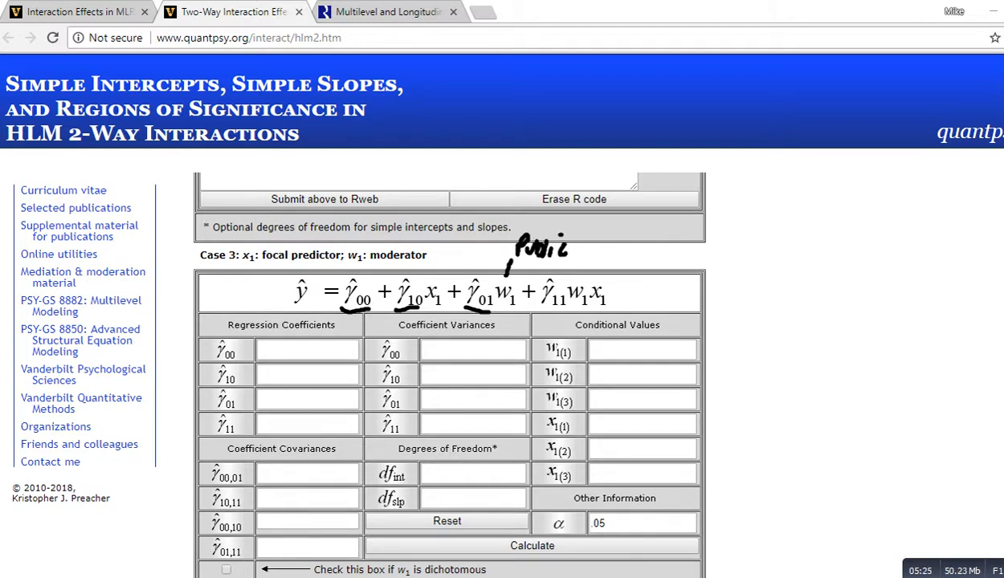
pyautogui.moveTo(430, 246)
pyautogui.mouseDown()
pyautogui.moveTo(422, 262)
pyautogui.moveTo(435, 249)
pyautogui.moveTo(443, 259)
pyautogui.mouseUp()
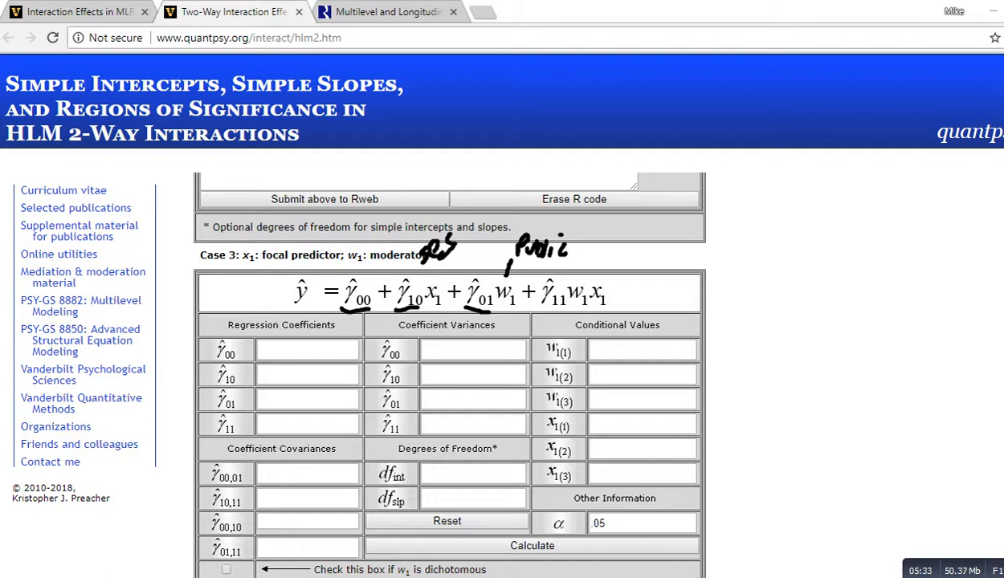
pyautogui.moveTo(530, 311); pyautogui.dragTo(573, 311)
pyautogui.moveTo(210, 362); pyautogui.dragTo(236, 356)
pyautogui.moveTo(206, 388); pyautogui.dragTo(240, 390)
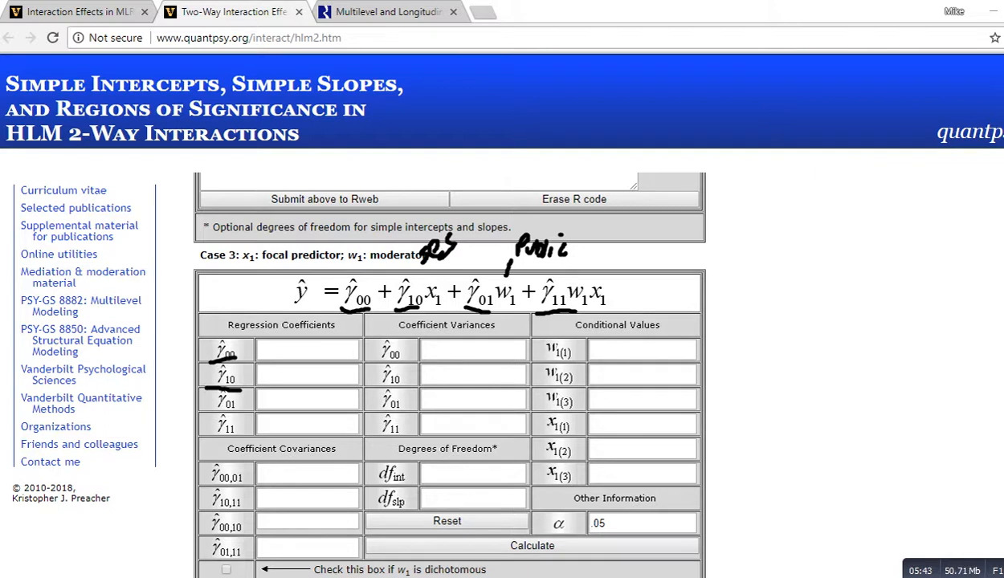
pyautogui.moveTo(207, 413)
pyautogui.mouseDown()
pyautogui.moveTo(239, 411)
pyautogui.moveTo(238, 434)
pyautogui.mouseUp()
pyautogui.moveTo(425, 351)
pyautogui.mouseDown()
pyautogui.moveTo(417, 400)
pyautogui.moveTo(435, 434)
pyautogui.mouseUp()
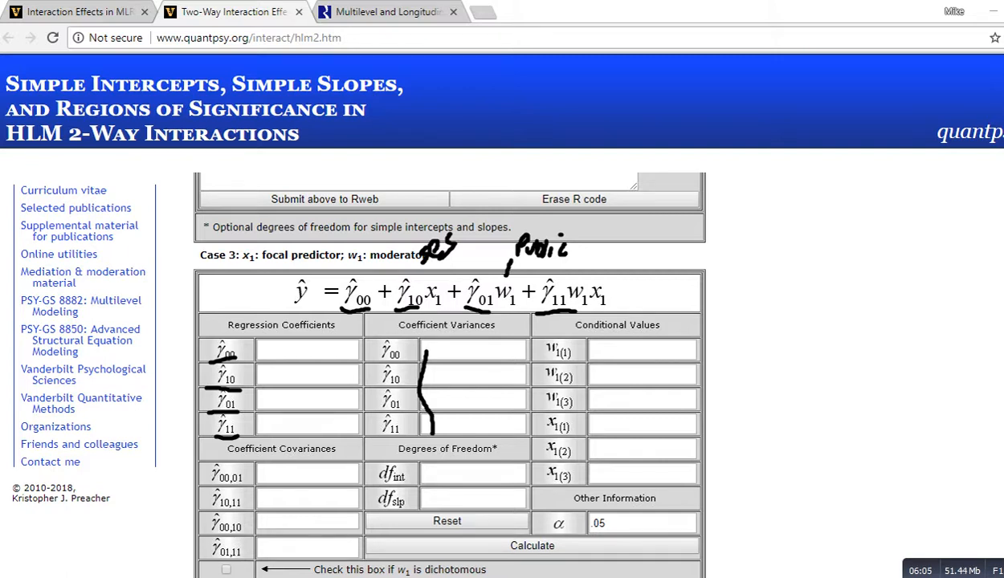
pyautogui.moveTo(373, 362)
pyautogui.mouseDown()
pyautogui.moveTo(397, 361)
pyautogui.moveTo(400, 432)
pyautogui.mouseUp()
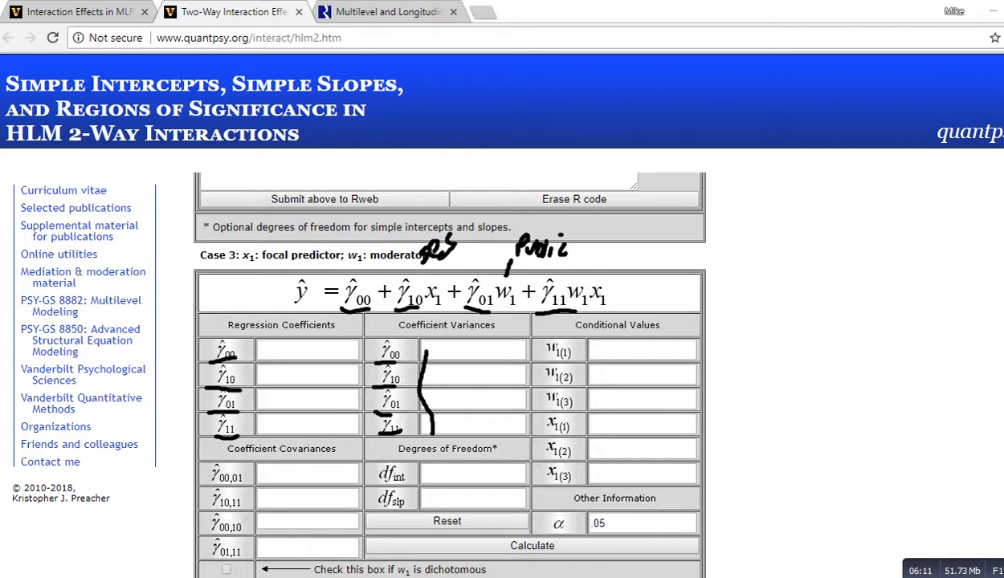
pyautogui.moveTo(244, 454); pyautogui.dragTo(320, 459)
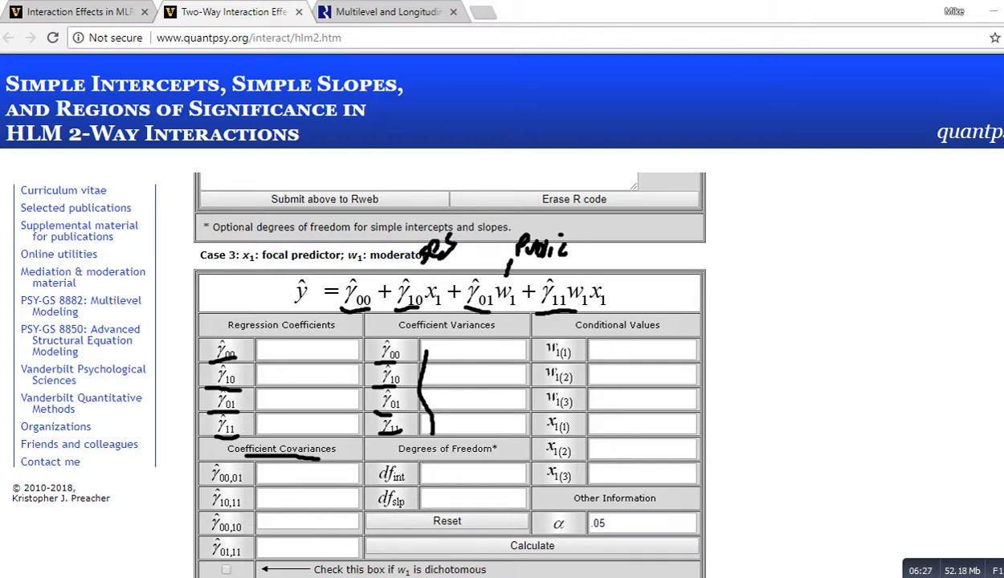
pyautogui.moveTo(212, 505); pyautogui.dragTo(226, 509)
pyautogui.click(231, 510)
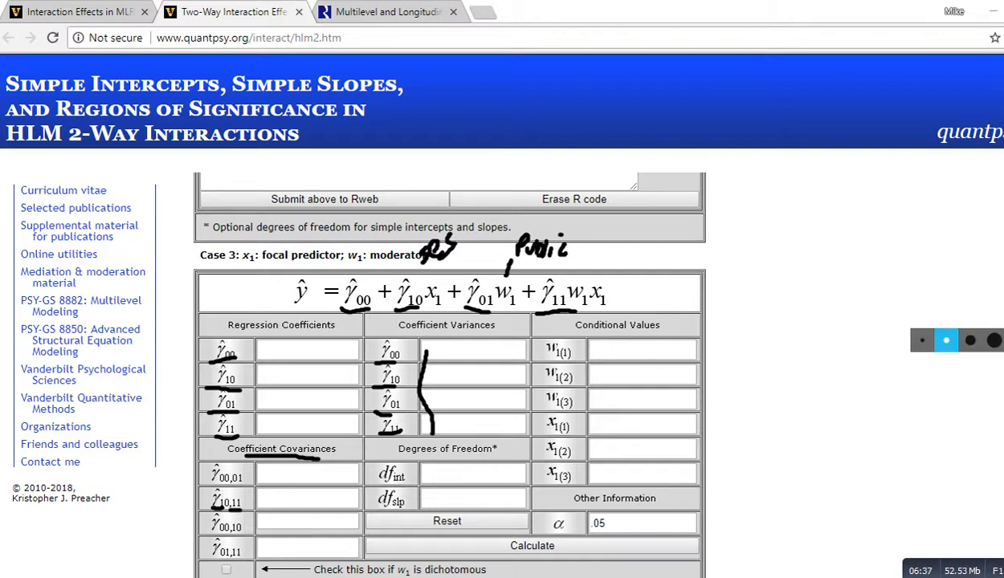
pyautogui.press('Escape')
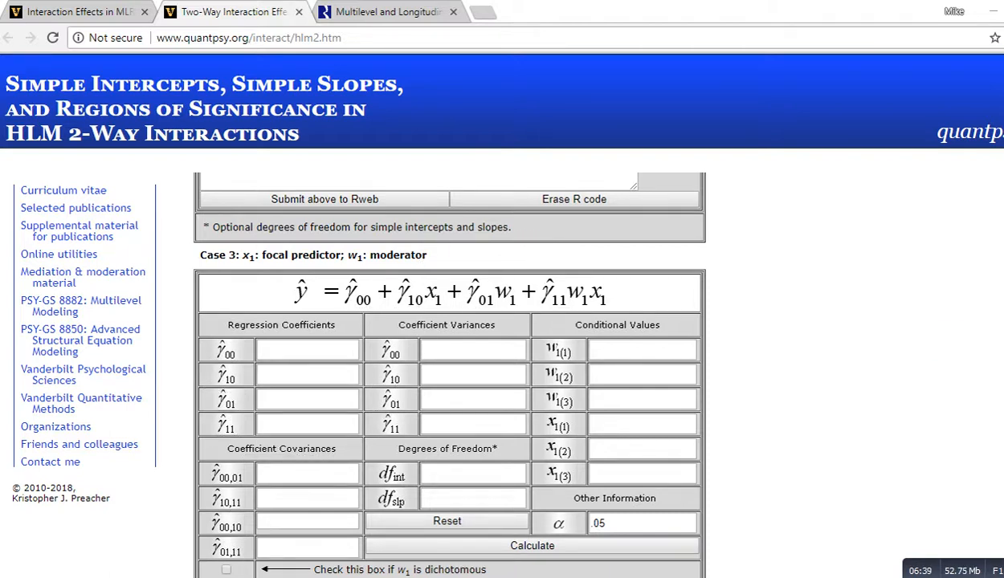
pyautogui.scroll(-1, 450, 369)
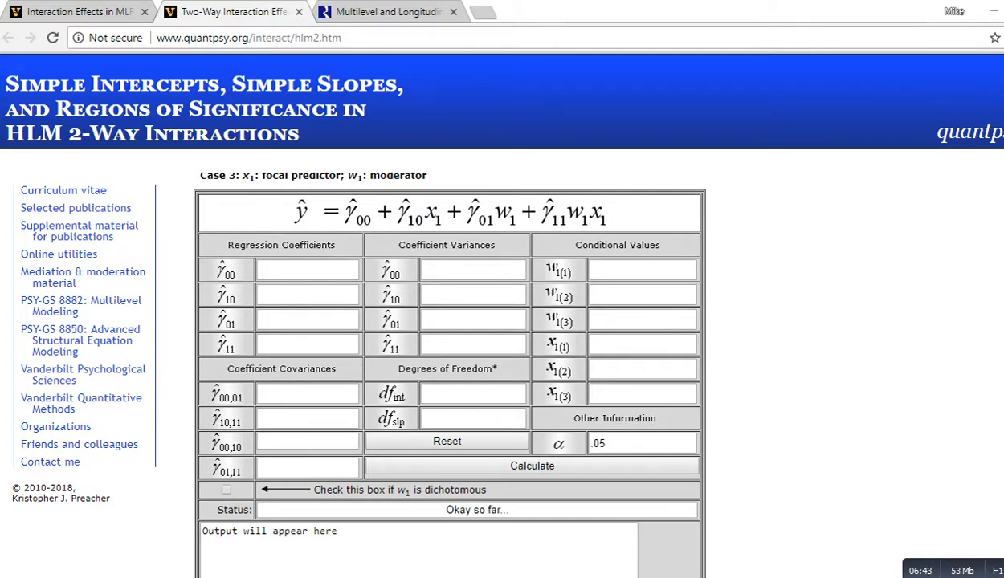
# Step: Switch to SPSS and browse the linear mixed-model command and the ses and math columns
pyautogui.hotkey('alt', 'Tab')
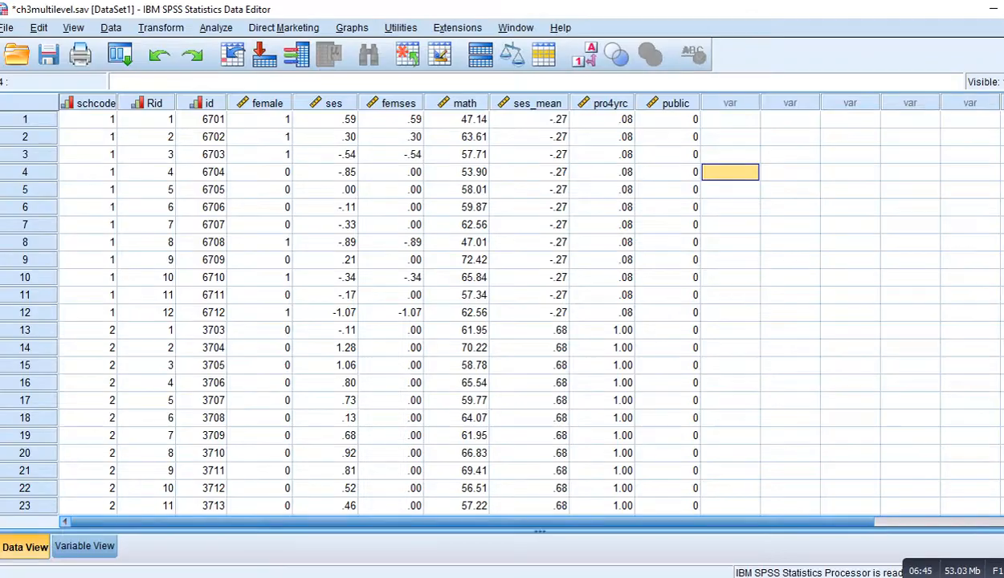
pyautogui.click(216, 28)
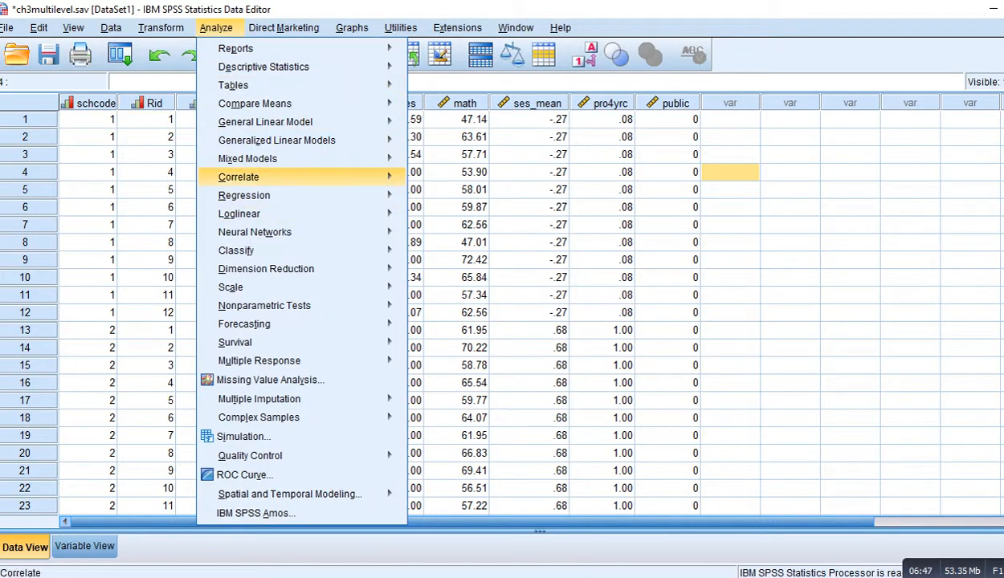
pyautogui.moveTo(248, 158)
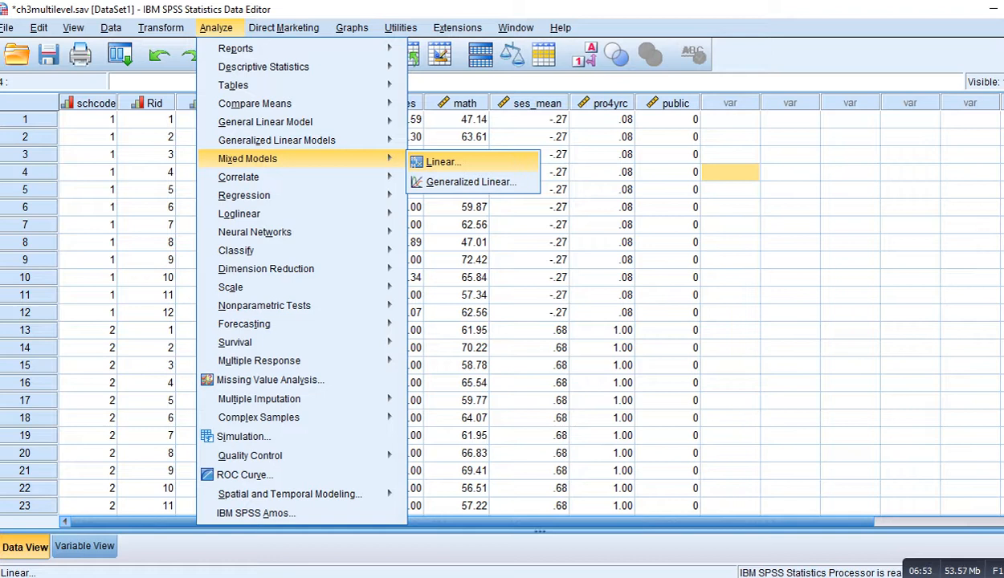
pyautogui.click(603, 137)
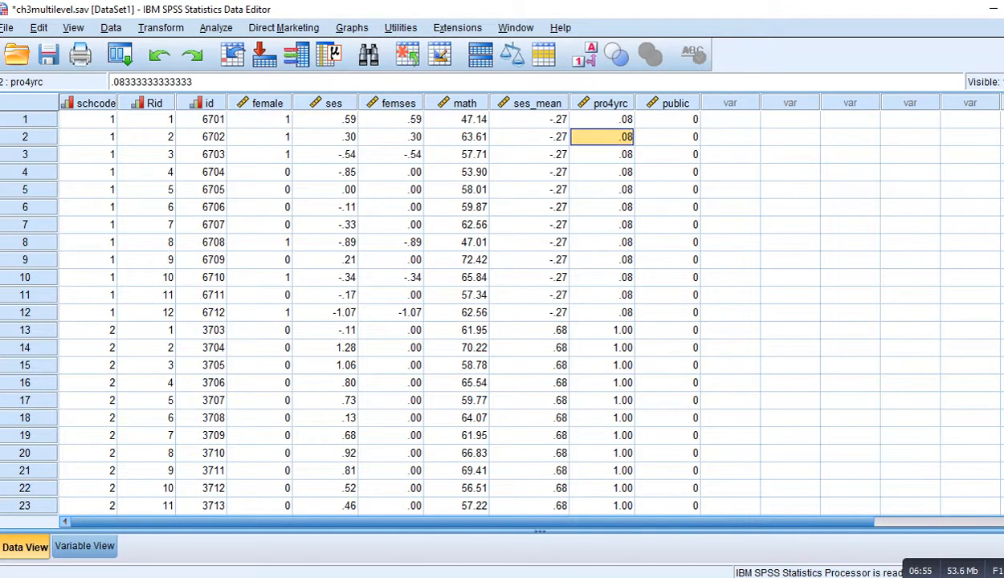
pyautogui.click(326, 104)
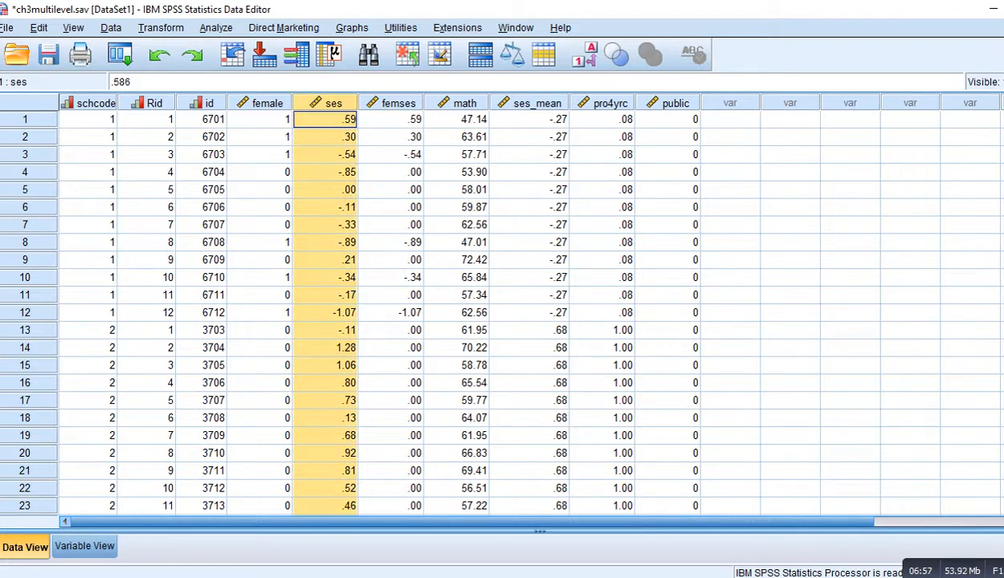
pyautogui.click(458, 103)
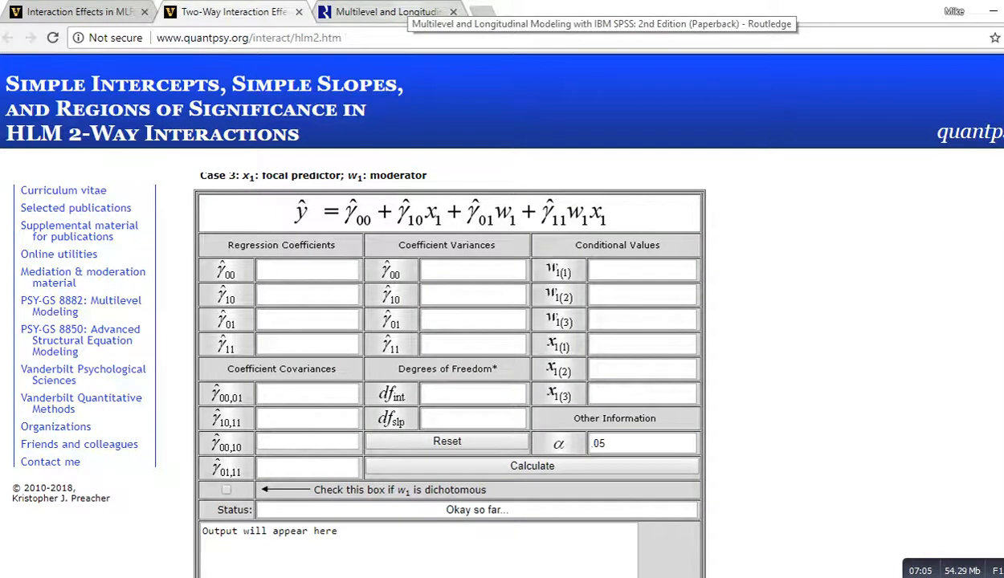
# Step: Open the Routledge book page tab to locate its Data Sets section, then return to the SPSS data
pyautogui.click(386, 12)
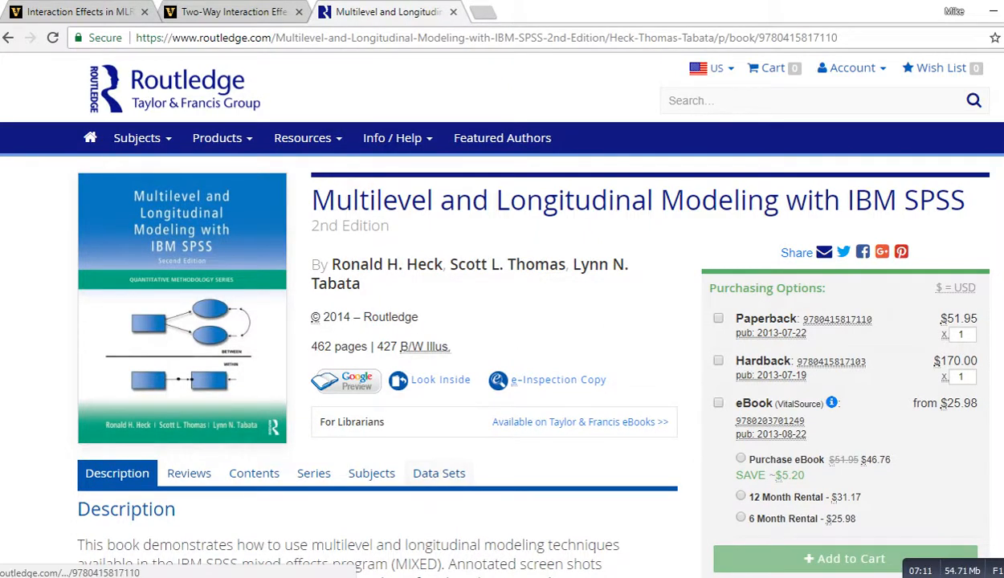
pyautogui.moveTo(417, 494); pyautogui.dragTo(465, 498)
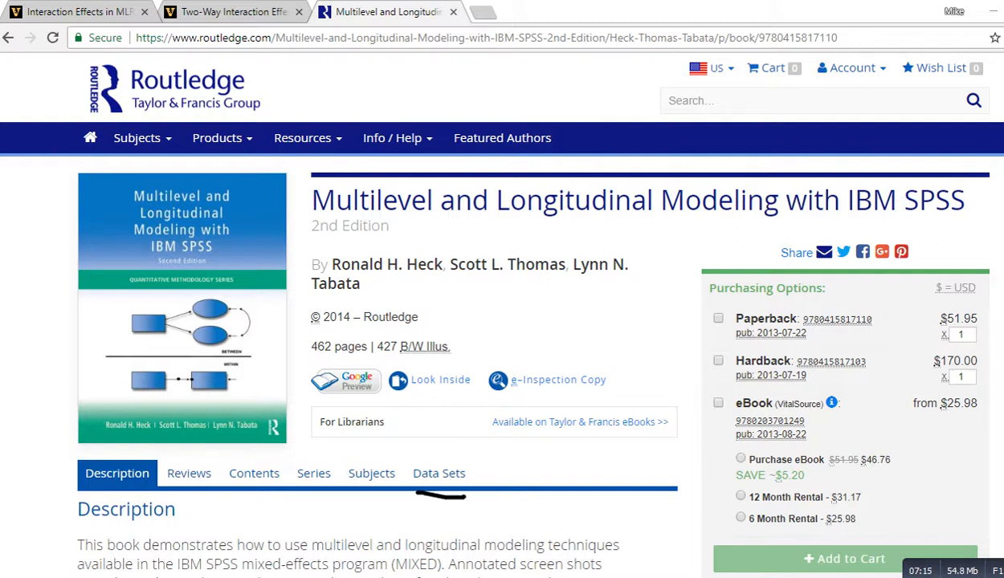
pyautogui.press('Escape')
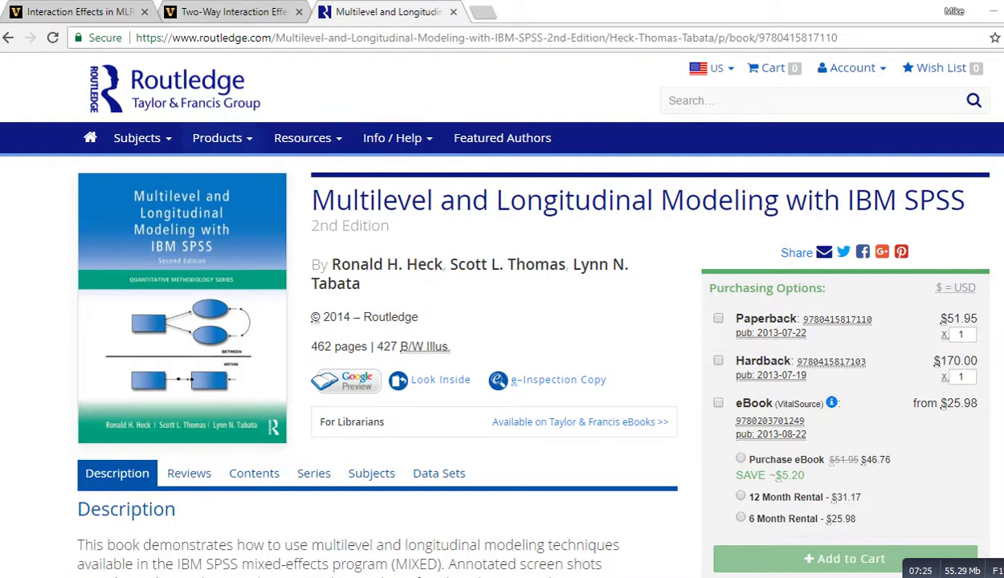
pyautogui.click(229, 12)
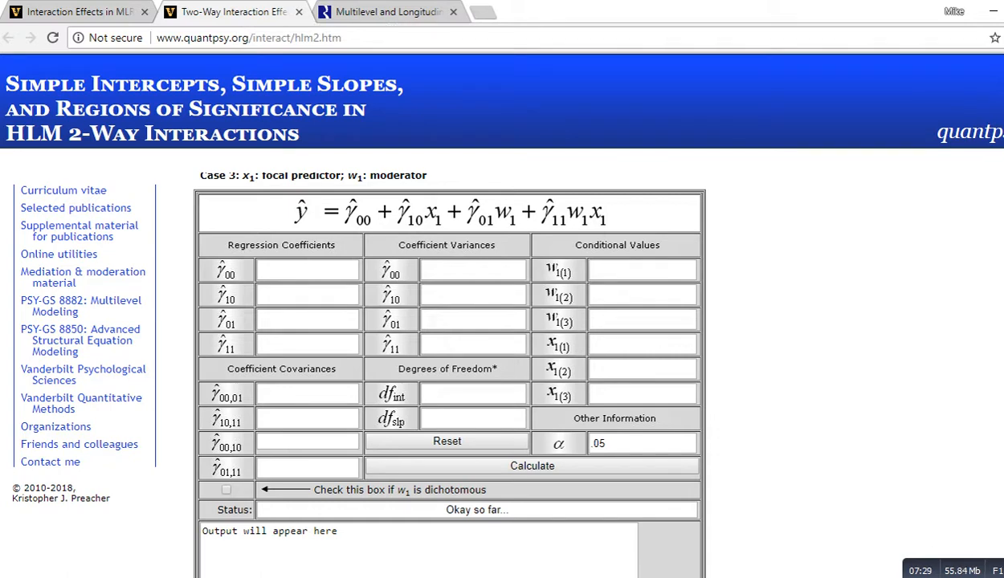
pyautogui.hotkey('alt', 'Tab')
pyautogui.click(529, 207)
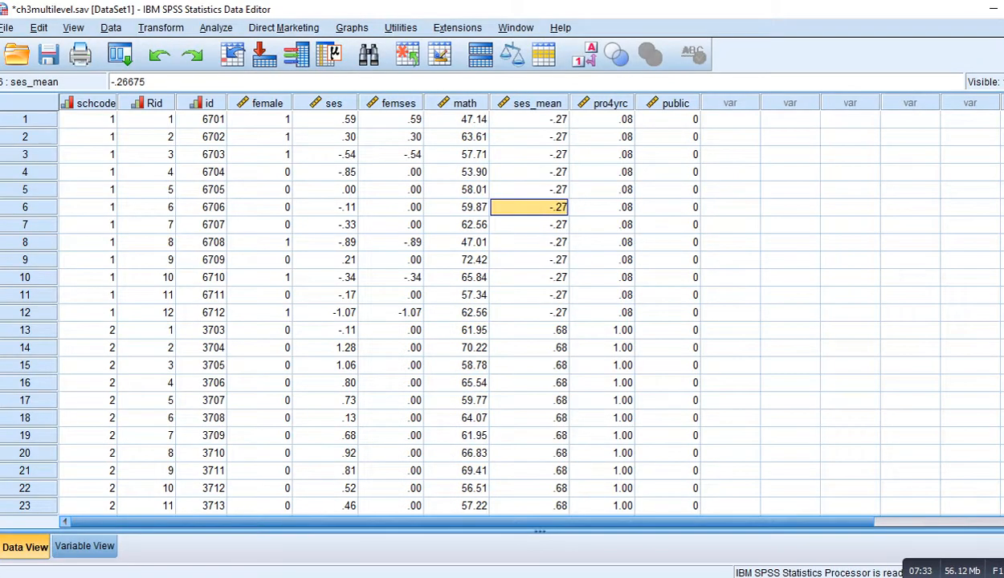
# Step: Open the Linear Mixed Models procedure and keep schcode as the subject variable
pyautogui.click(216, 28)
pyautogui.moveTo(247, 159)
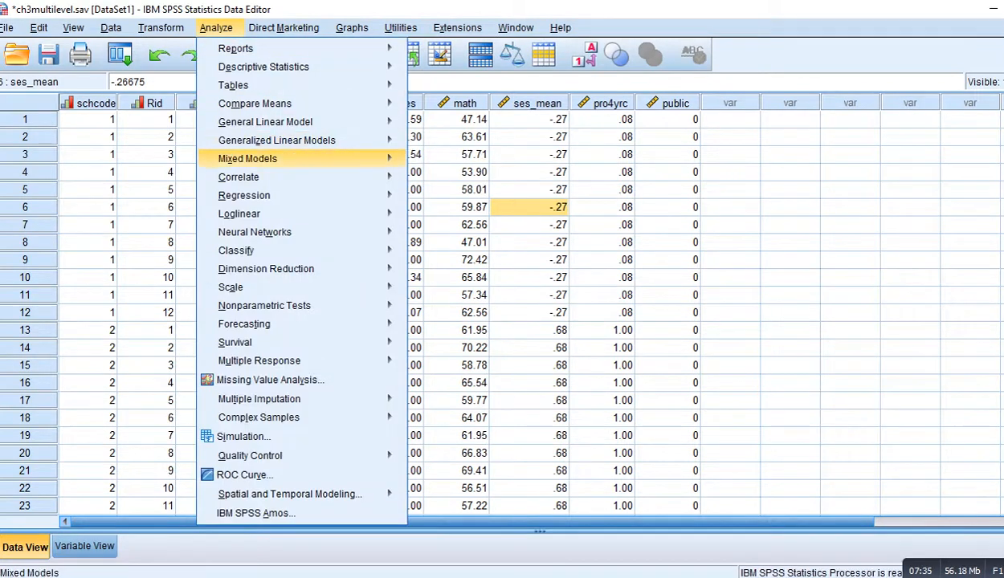
pyautogui.click(437, 159)
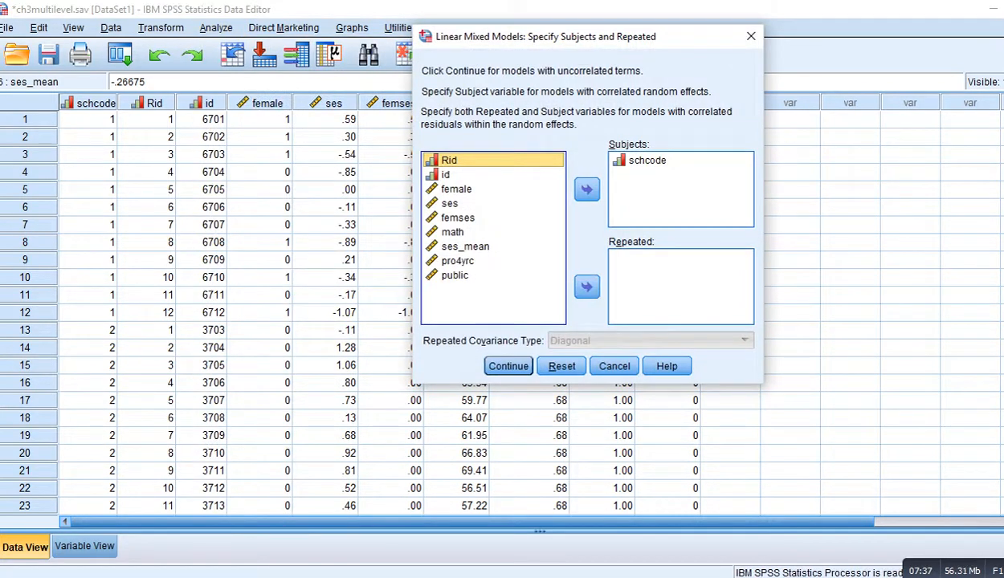
pyautogui.click(647, 159)
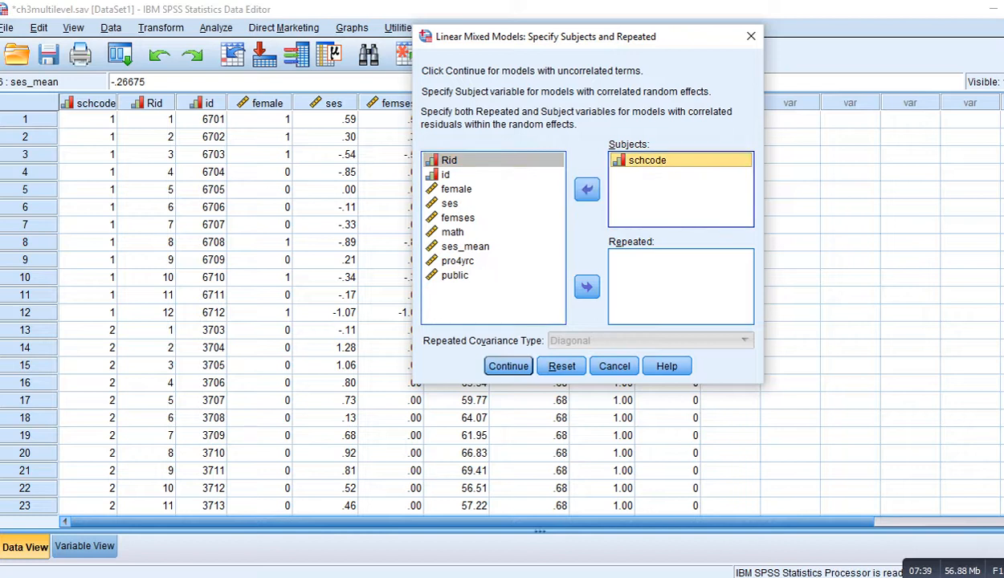
pyautogui.click(509, 367)
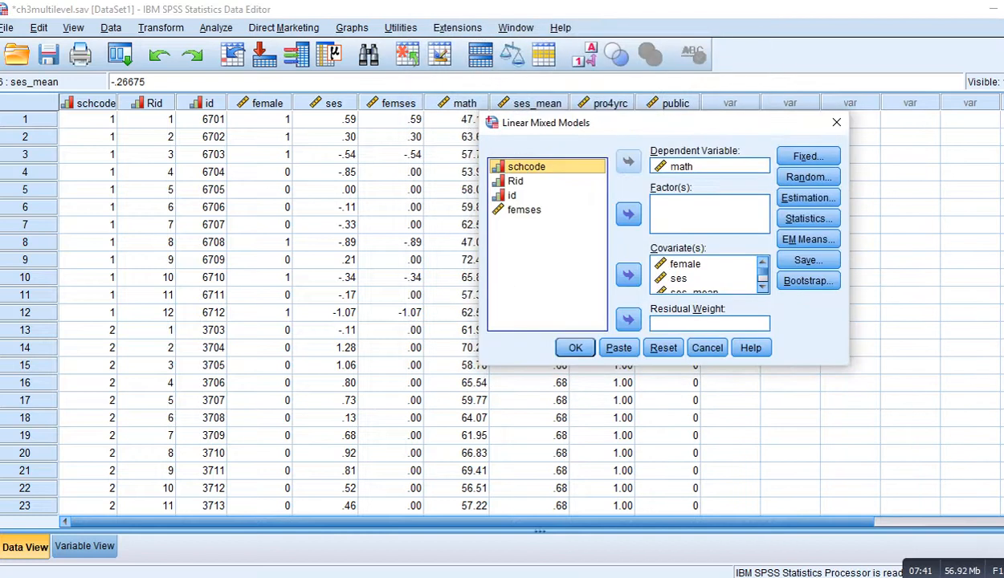
# Step: Review the math dependent variable and the ses, ses_mean, pro4yrc and public covariates in the main dialog
pyautogui.click(681, 166)
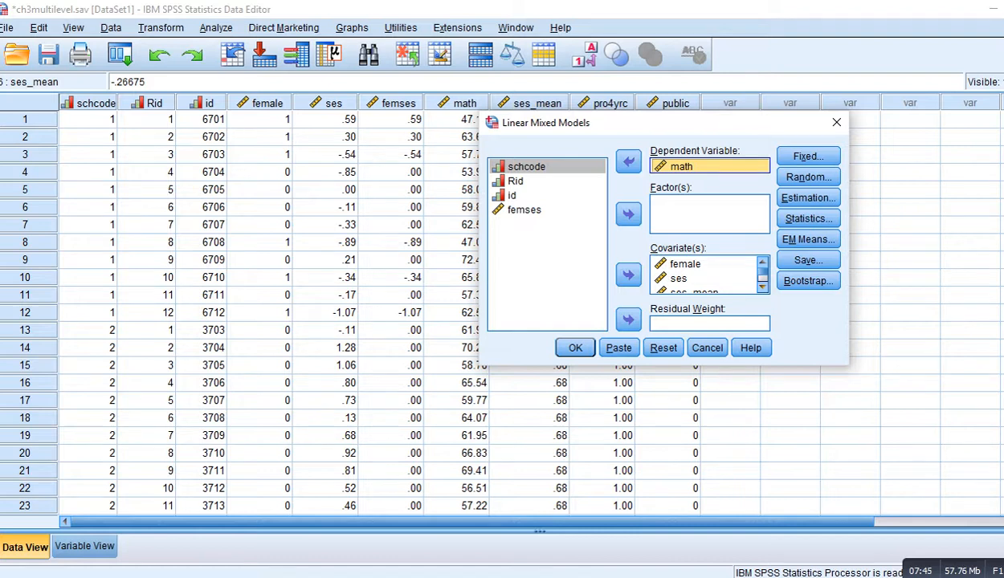
pyautogui.scroll(-3, 707, 274)
pyautogui.scroll(3, 707, 274)
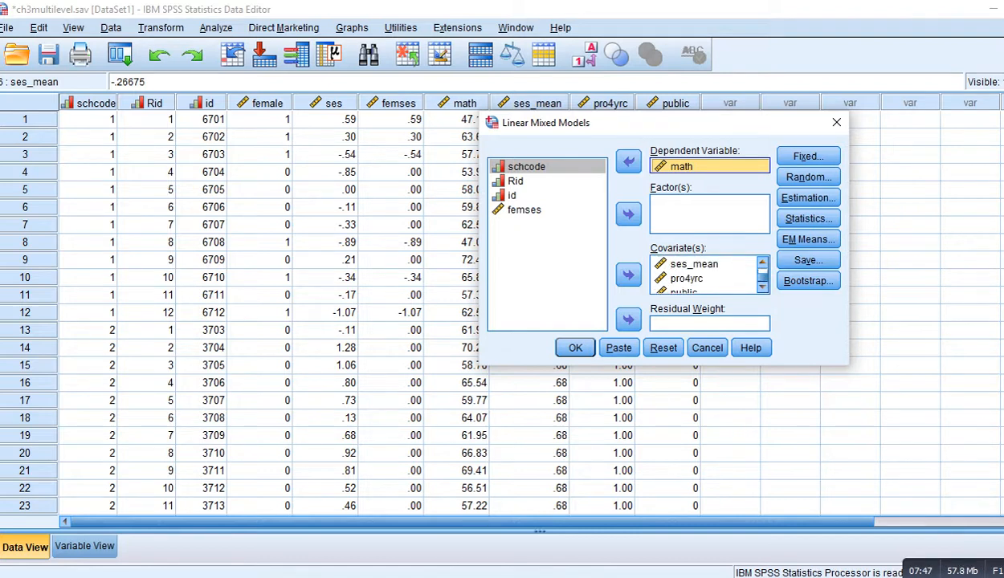
pyautogui.click(685, 264)
pyautogui.click(679, 278)
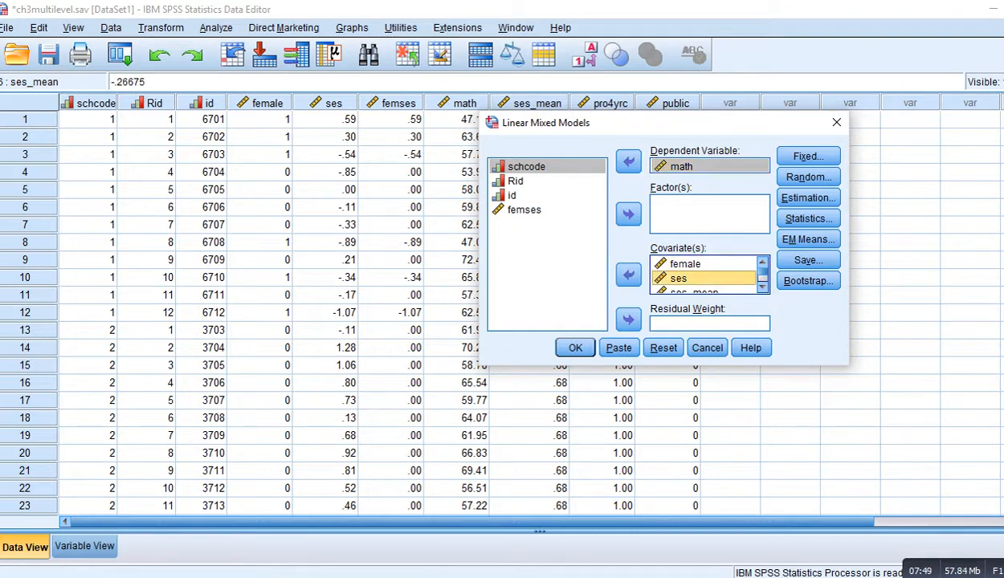
pyautogui.click(694, 290)
pyautogui.scroll(-1, 707, 274)
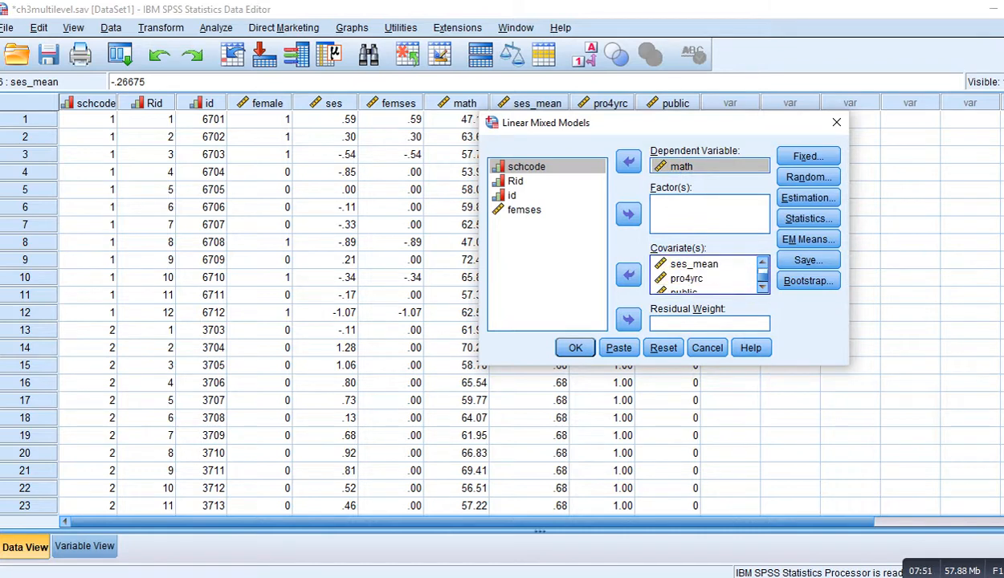
pyautogui.click(687, 278)
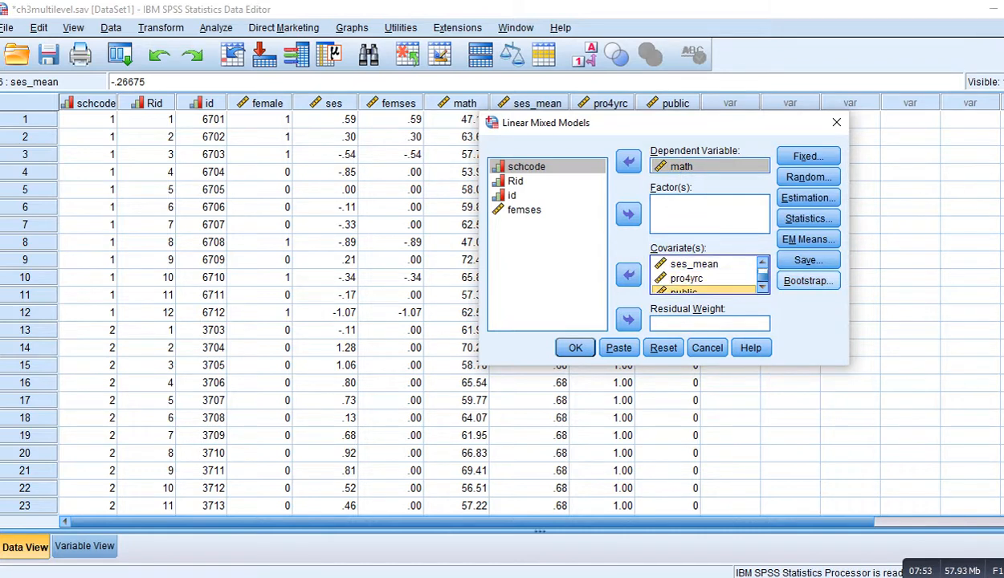
pyautogui.click(683, 291)
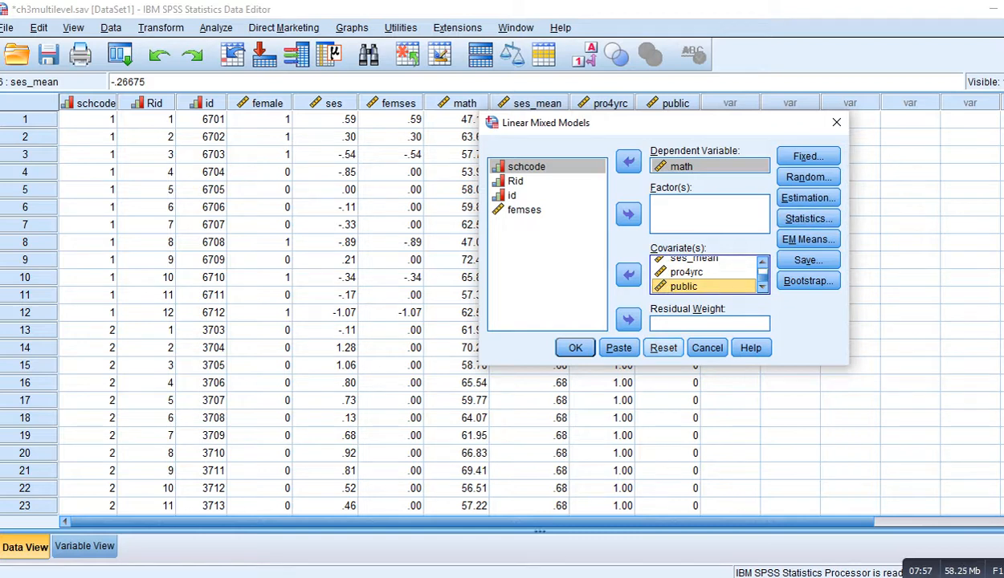
pyautogui.moveTo(579, 122); pyautogui.dragTo(266, 139)
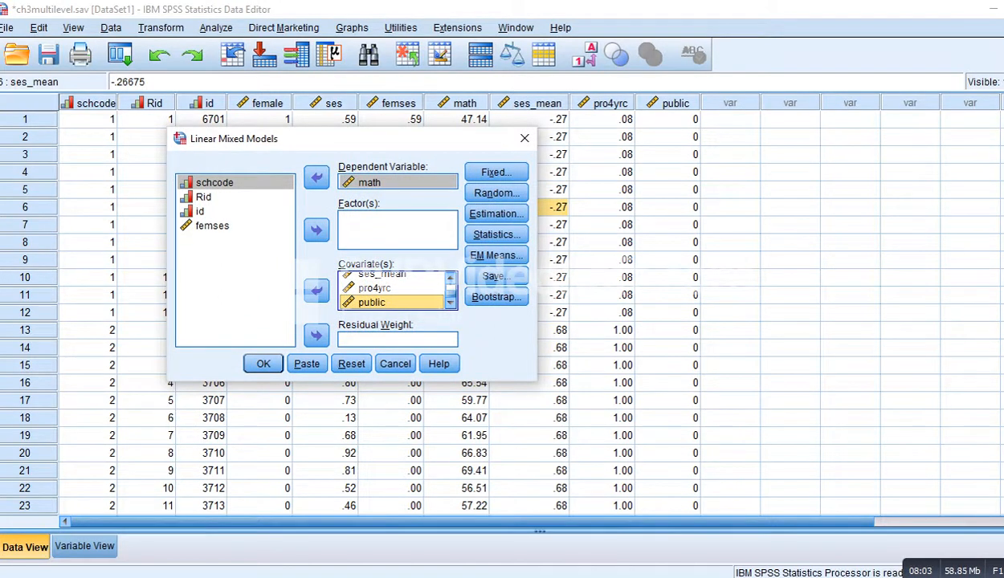
pyautogui.moveTo(667, 119); pyautogui.dragTo(666, 295)
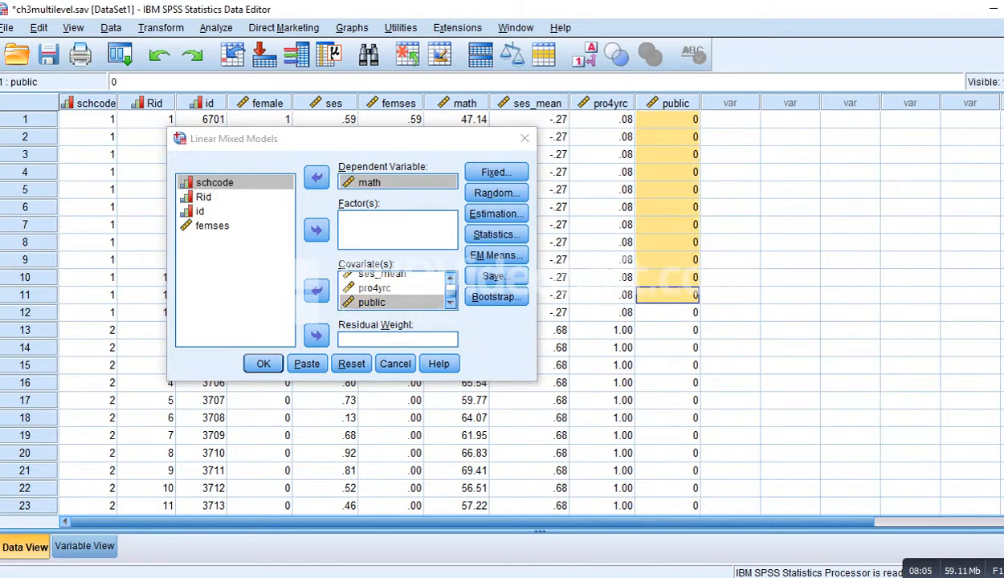
pyautogui.click(675, 103)
# Step: Examine the random effects specification with ses as a random slope, intercept included, grouped by schcode
pyautogui.click(730, 136)
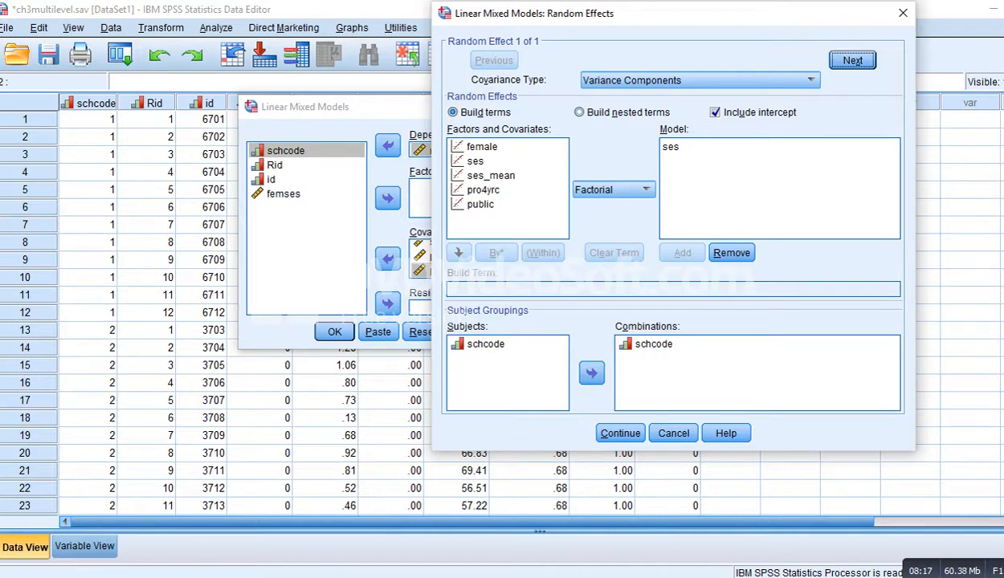
pyautogui.click(671, 146)
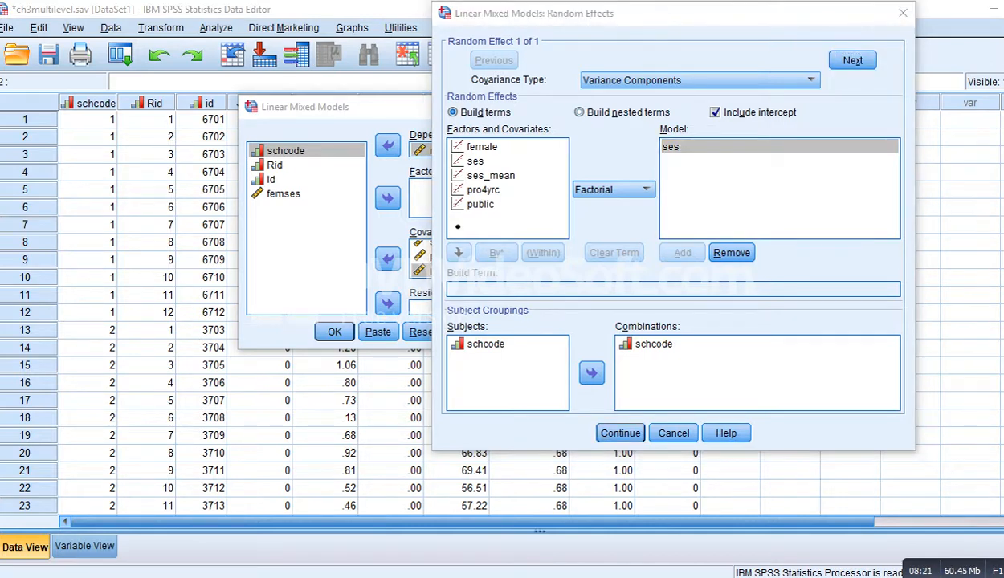
pyautogui.moveTo(520, 213)
pyautogui.mouseDown()
pyautogui.moveTo(602, 193)
pyautogui.moveTo(711, 140)
pyautogui.moveTo(647, 138)
pyautogui.mouseUp()
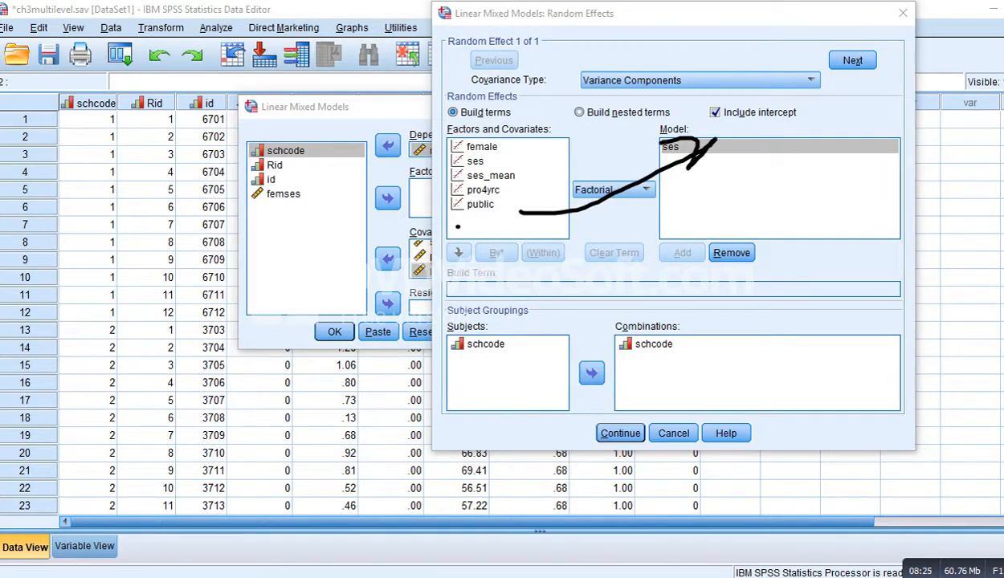
pyautogui.moveTo(711, 125); pyautogui.dragTo(749, 118)
pyautogui.moveTo(462, 353); pyautogui.dragTo(623, 345)
pyautogui.press('Escape')
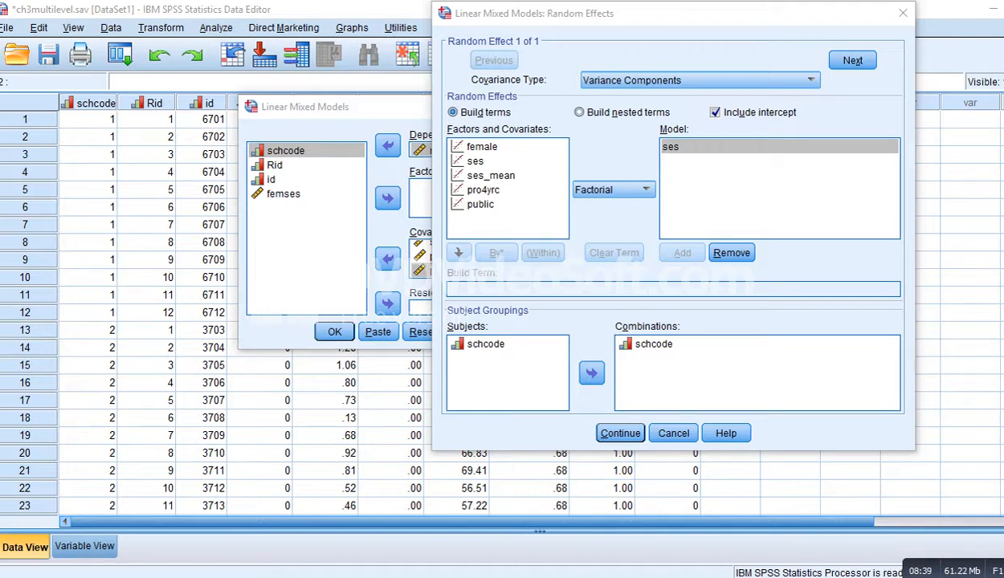
pyautogui.press('Return')
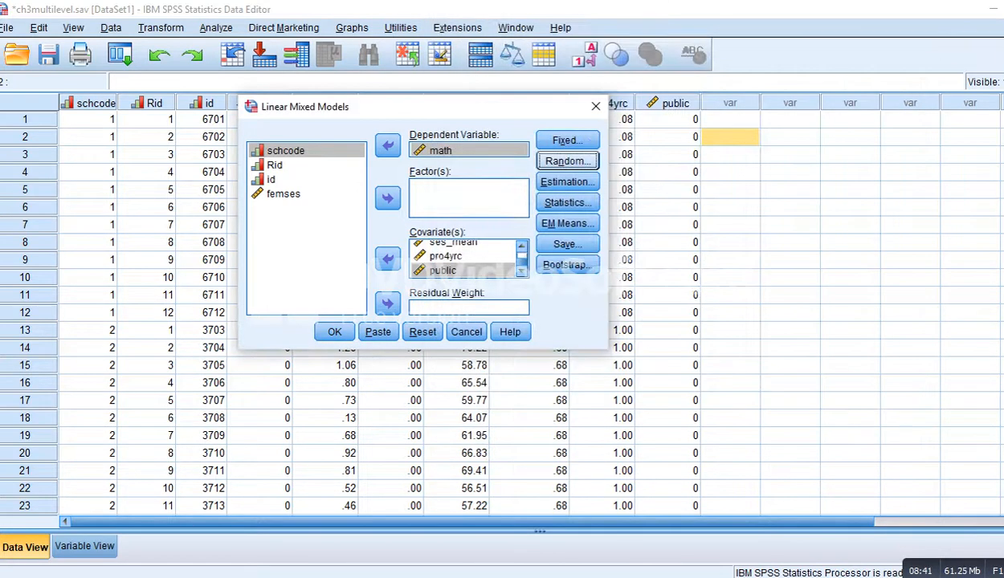
# Step: Open the fixed effects settings and review the listed terms, including the public*ses interaction
pyautogui.click(568, 141)
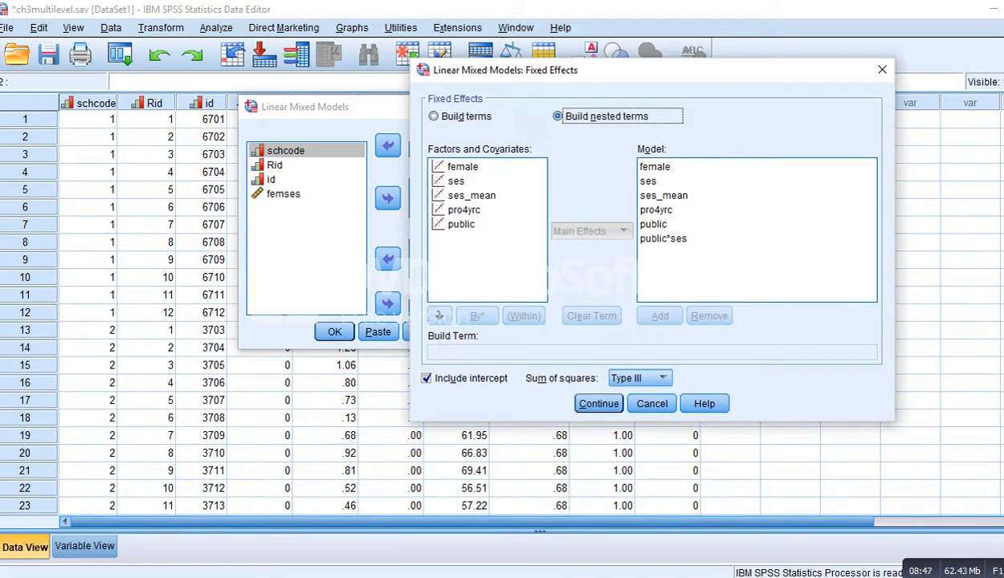
pyautogui.click(654, 167)
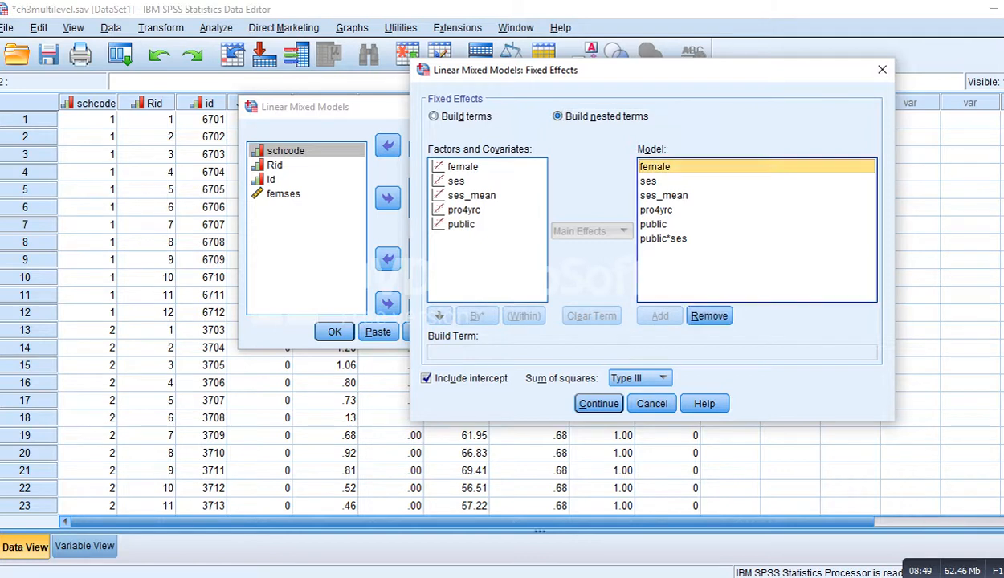
pyautogui.keyDown('shift'); pyautogui.click(653, 224); pyautogui.keyUp('shift')
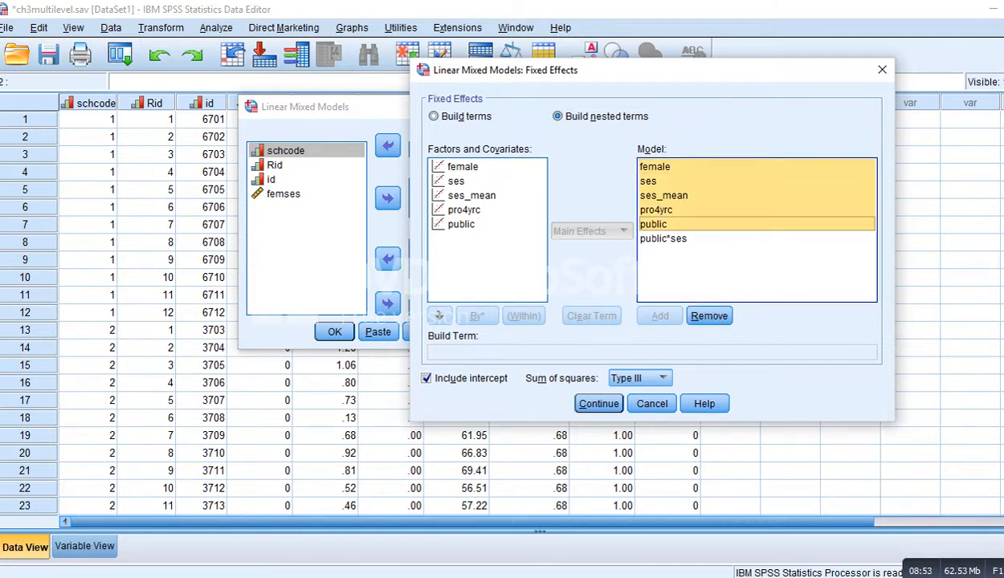
pyautogui.click(663, 238)
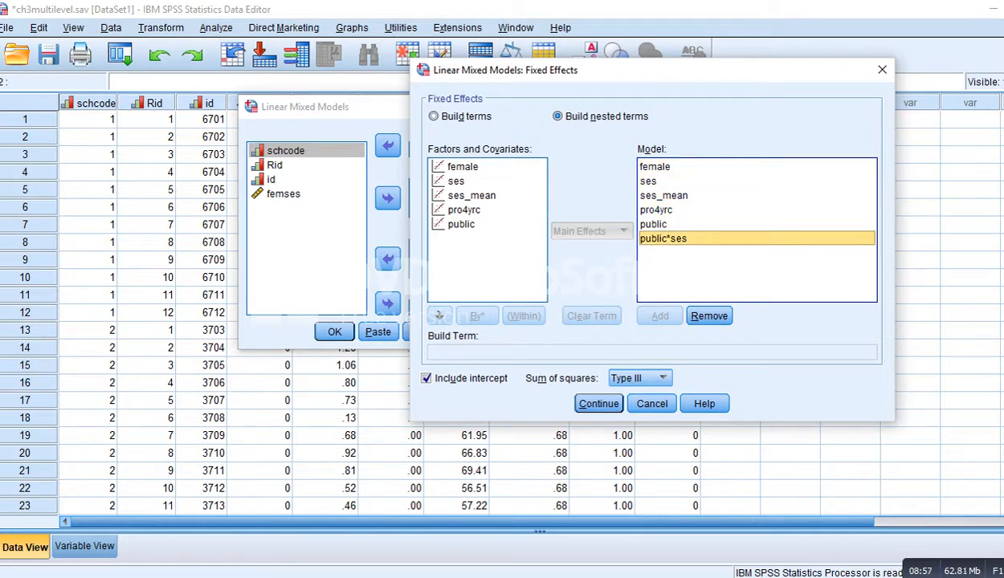
pyautogui.click(654, 167)
pyautogui.keyDown('shift'); pyautogui.click(664, 239); pyautogui.keyUp('shift')
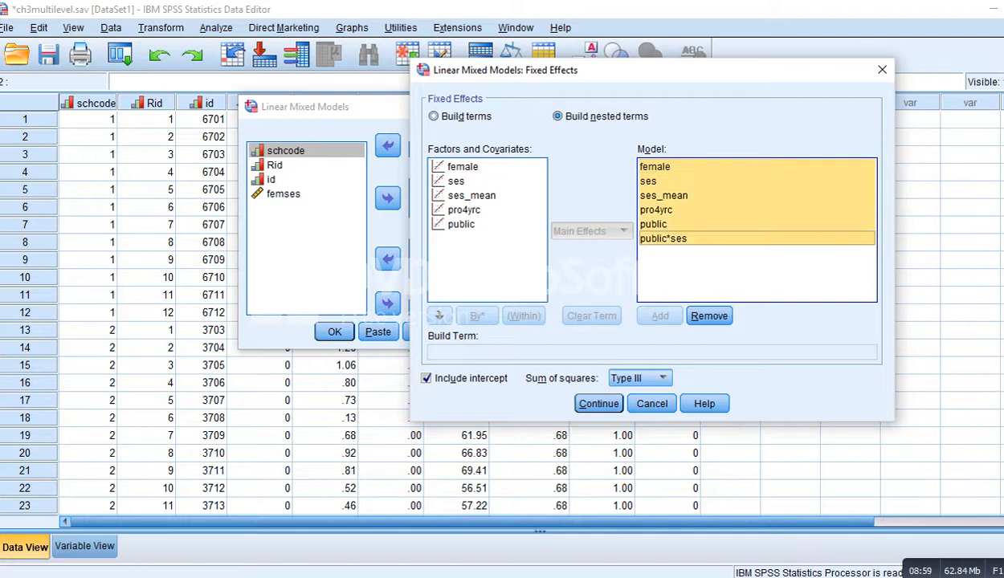
# Step: Clear all fixed terms and add female, ses, ses_mean, pro4yrc and public as main effects
pyautogui.click(710, 316)
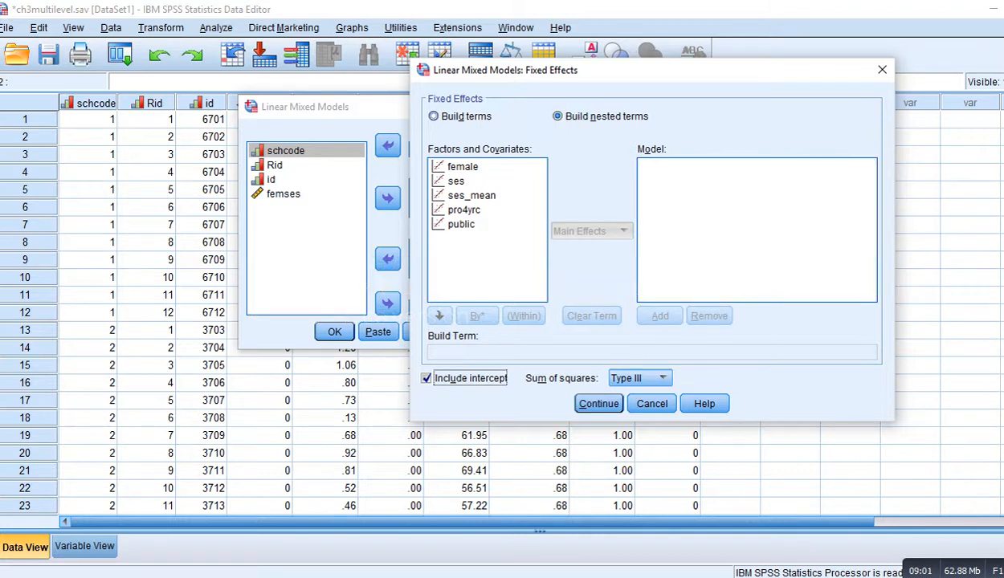
pyautogui.click(434, 116)
pyautogui.click(463, 167)
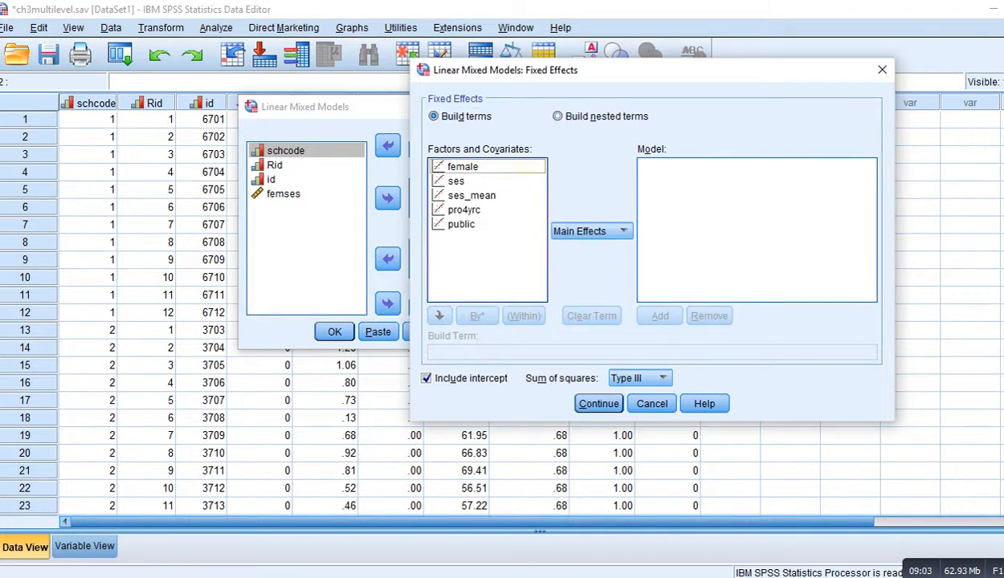
pyautogui.click(603, 231)
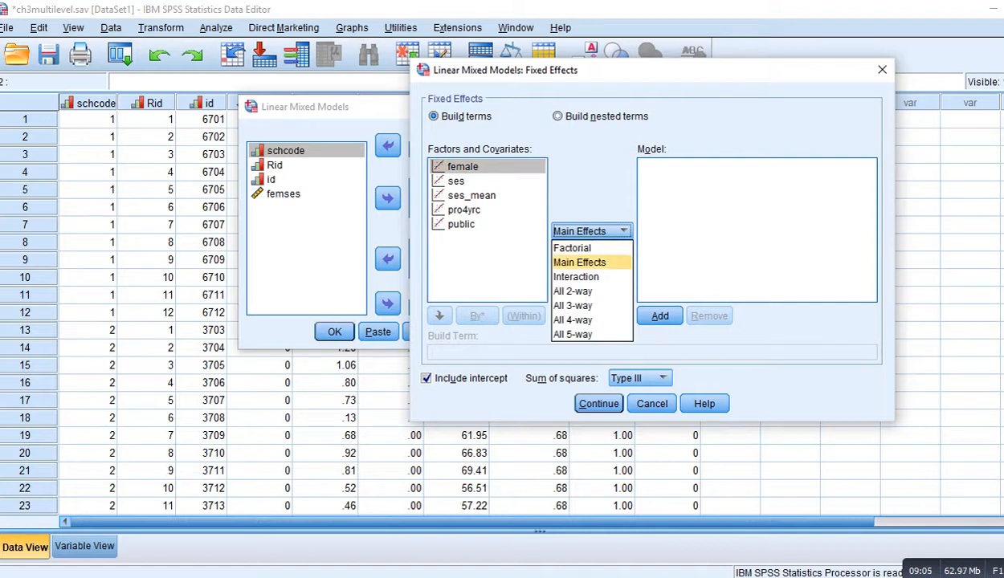
pyautogui.click(579, 263)
pyautogui.keyDown('shift'); pyautogui.click(462, 225); pyautogui.keyUp('shift')
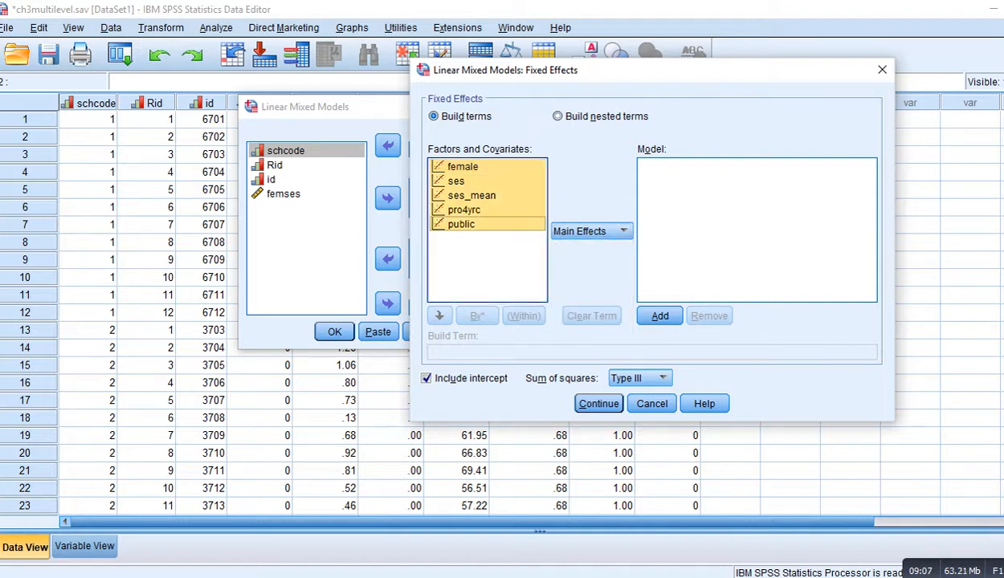
pyautogui.click(660, 315)
# Step: Build the nested public*ses interaction term, add it to the fixed effects model, and confirm
pyautogui.click(558, 117)
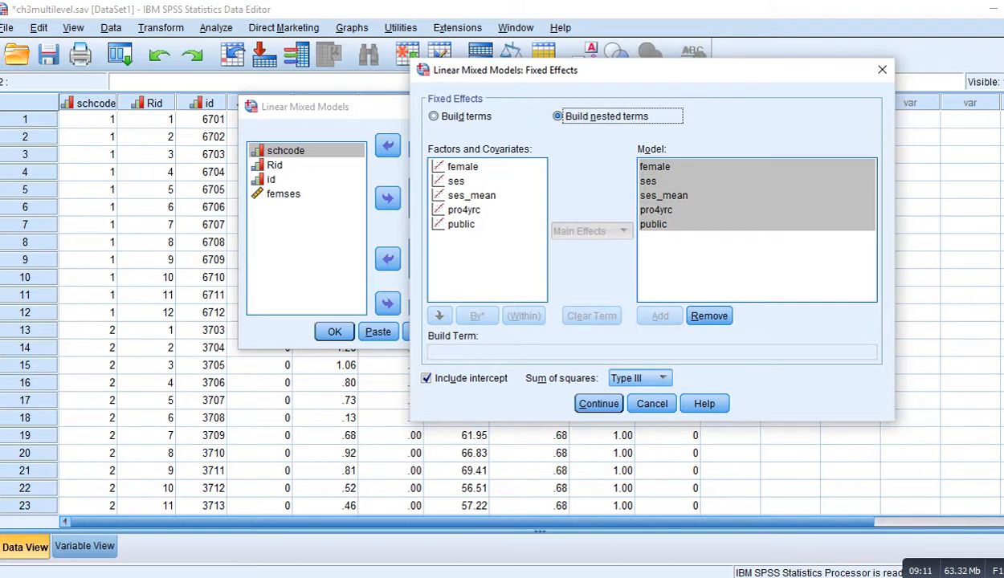
pyautogui.click(462, 225)
pyautogui.click(439, 316)
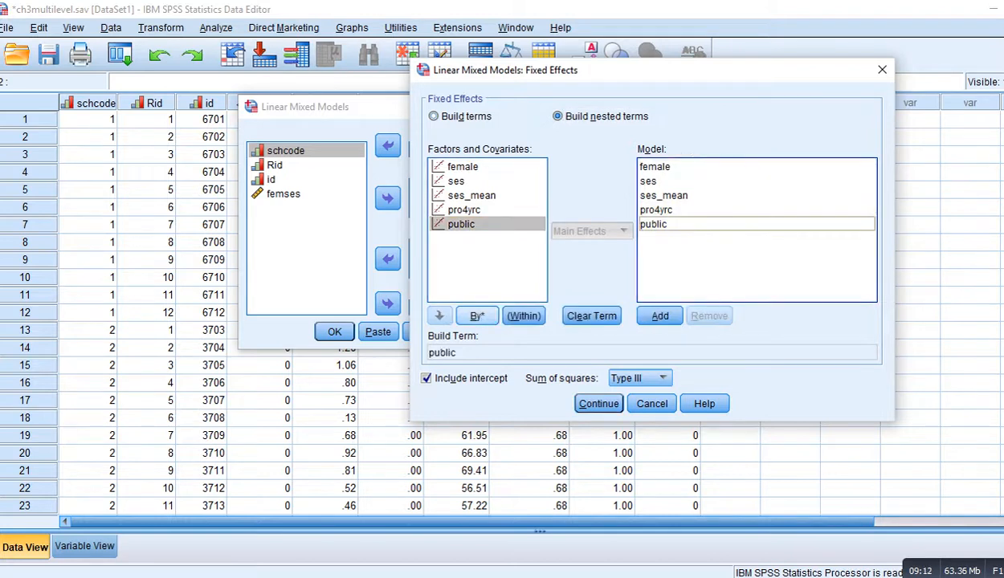
pyautogui.click(477, 316)
pyautogui.click(456, 182)
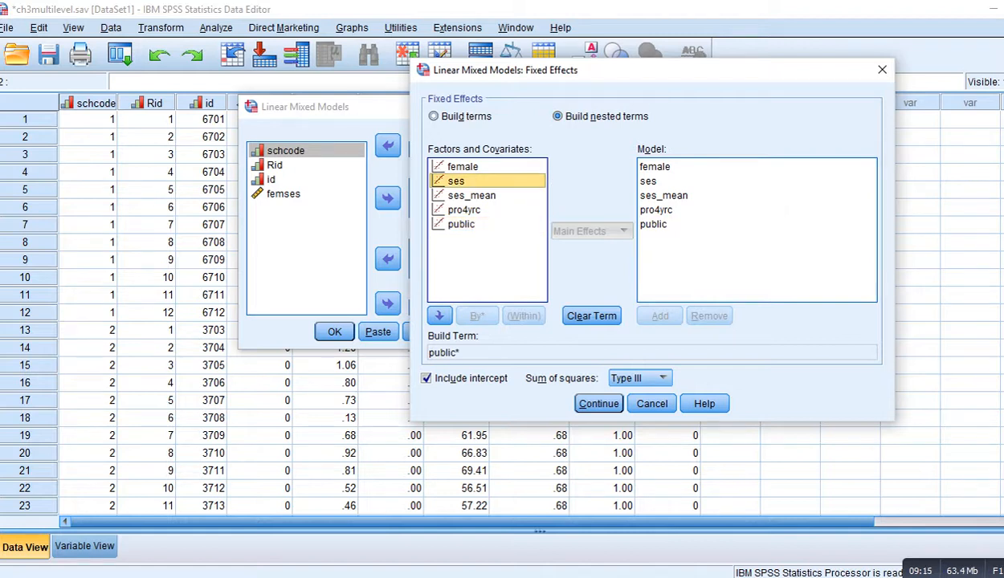
pyautogui.click(439, 316)
pyautogui.click(660, 316)
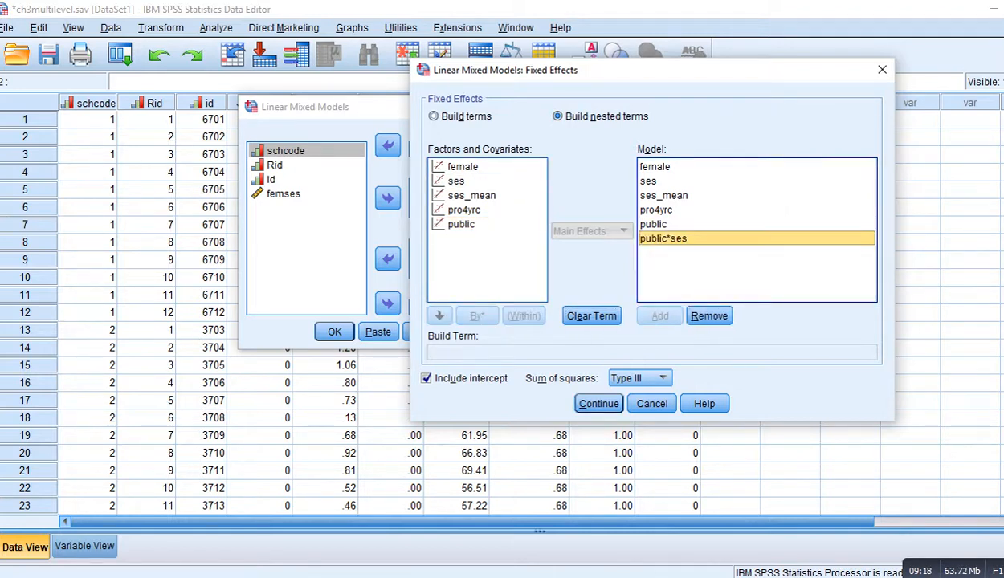
pyautogui.click(599, 403)
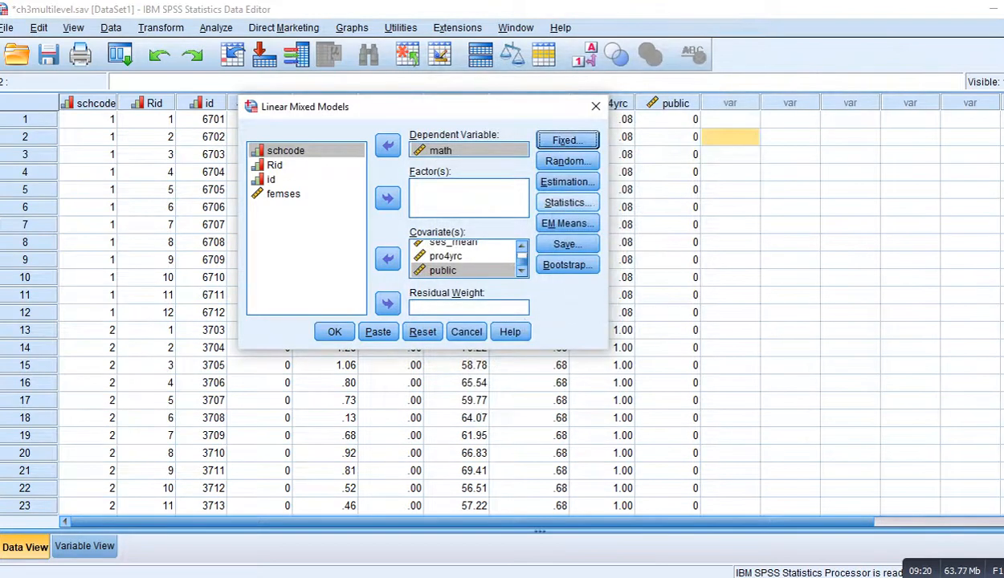
# Step: Review the Estimation and Statistics settings of the mixed model, keeping Maximum Likelihood and covariances of parameter estimates
pyautogui.click(567, 181)
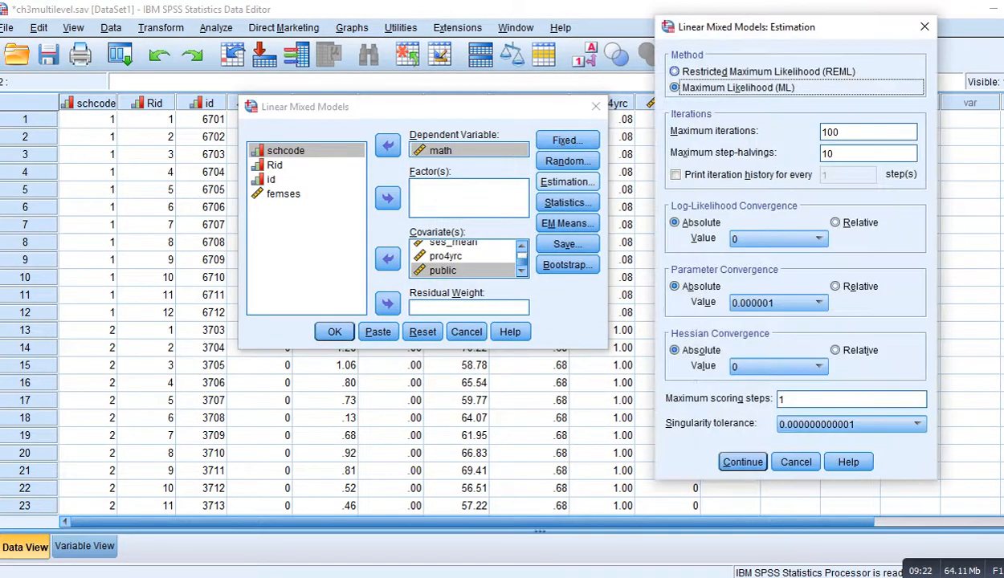
pyautogui.click(742, 461)
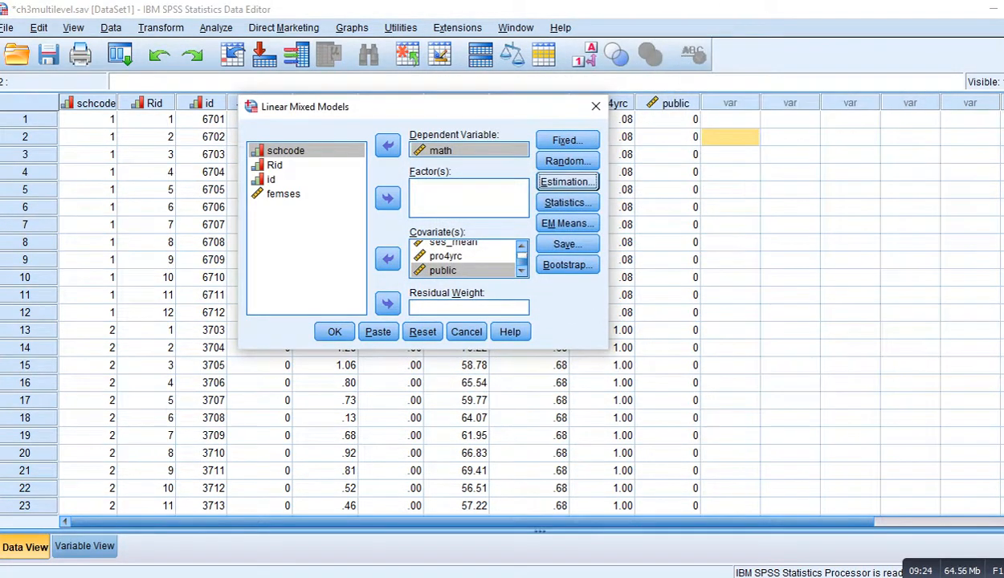
pyautogui.click(567, 203)
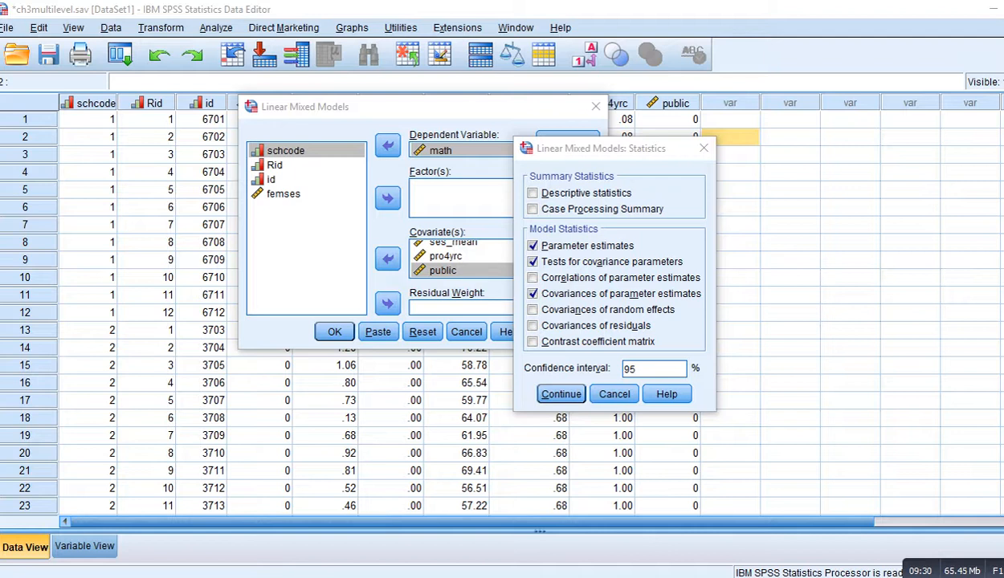
pyautogui.moveTo(541, 302); pyautogui.dragTo(694, 301)
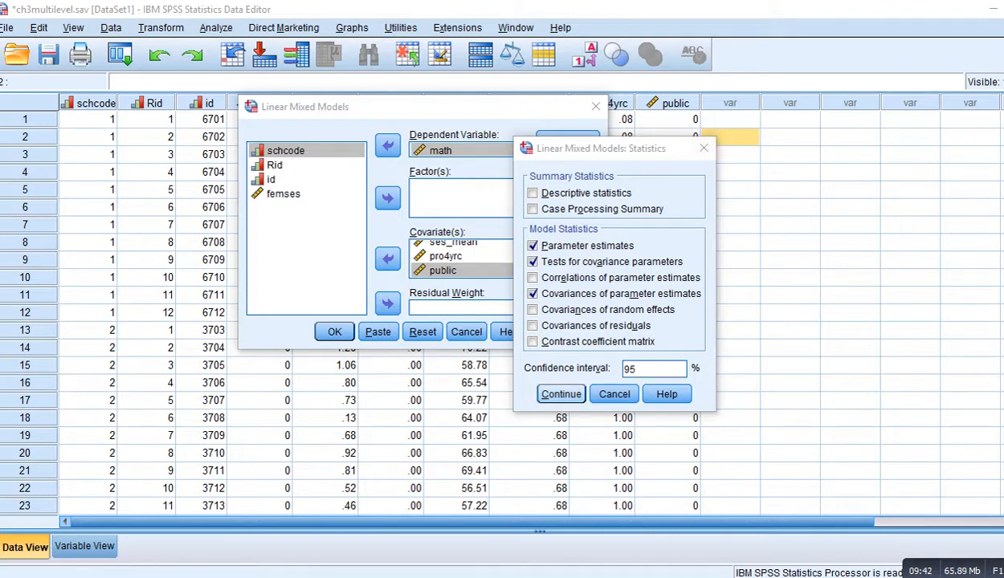
pyautogui.press('Return')
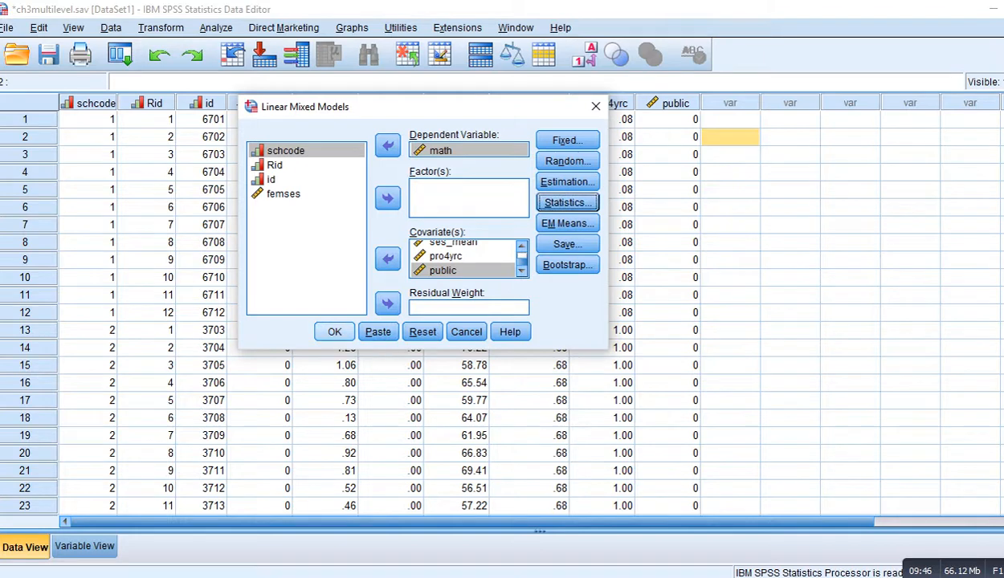
# Step: Run the linear mixed model and scroll to the fixed effects estimates in the output
pyautogui.click(334, 332)
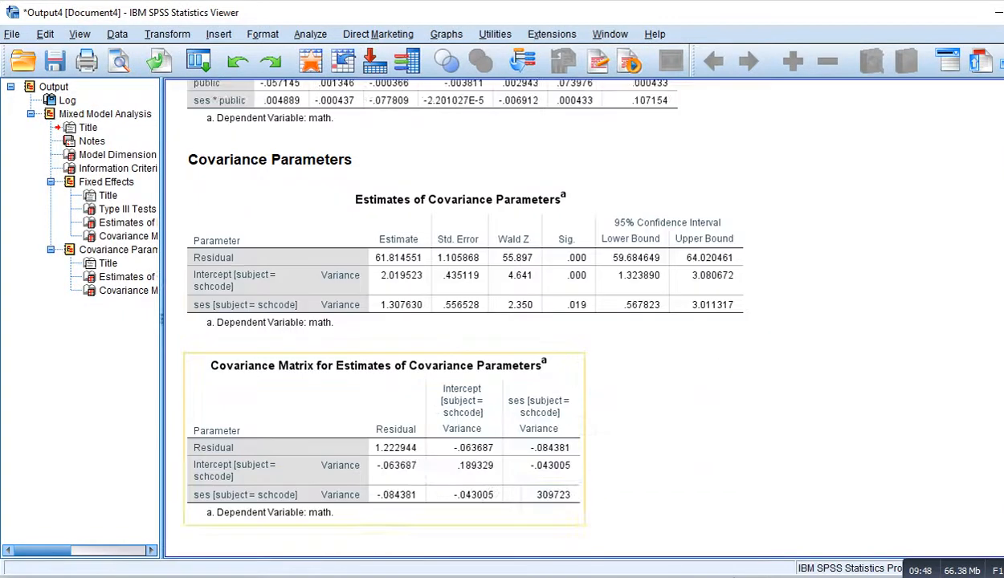
pyautogui.scroll(2, 434, 510)
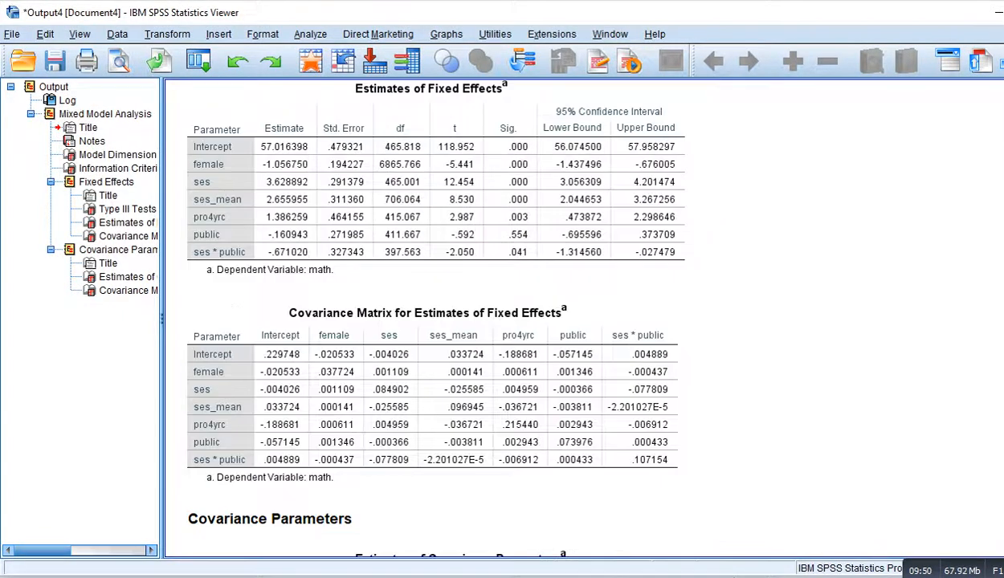
pyautogui.scroll(1, 433, 510)
pyautogui.scroll(-1, 433, 466)
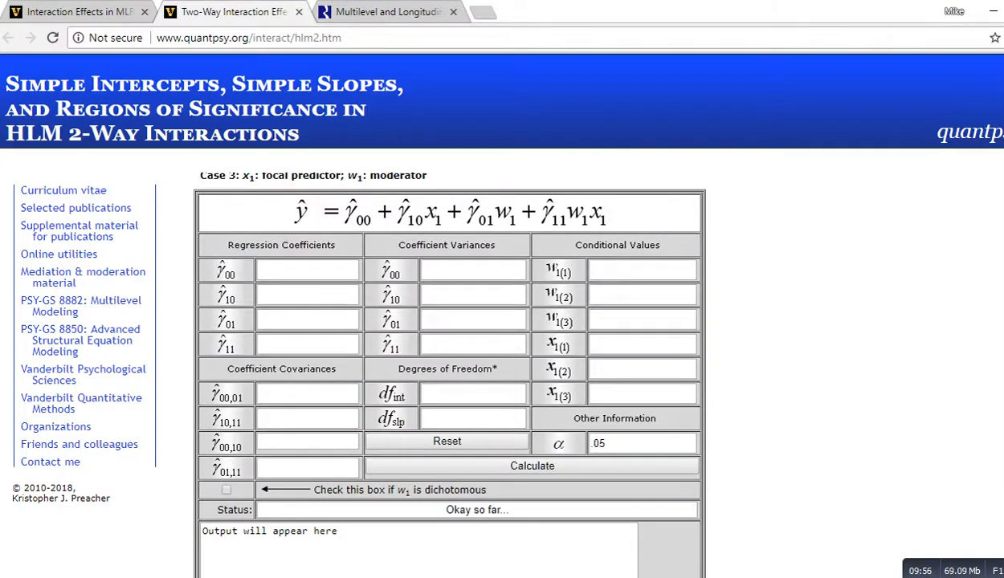
# Step: Copy the intercept estimate 57.016398 into the calculator's γ00 regression coefficient field
pyautogui.moveTo(222, 255); pyautogui.dragTo(277, 256)
pyautogui.moveTo(218, 272)
pyautogui.mouseDown()
pyautogui.moveTo(217, 279)
pyautogui.moveTo(250, 280)
pyautogui.moveTo(258, 305)
pyautogui.moveTo(220, 328)
pyautogui.moveTo(241, 330)
pyautogui.moveTo(231, 348)
pyautogui.moveTo(287, 341)
pyautogui.mouseUp()
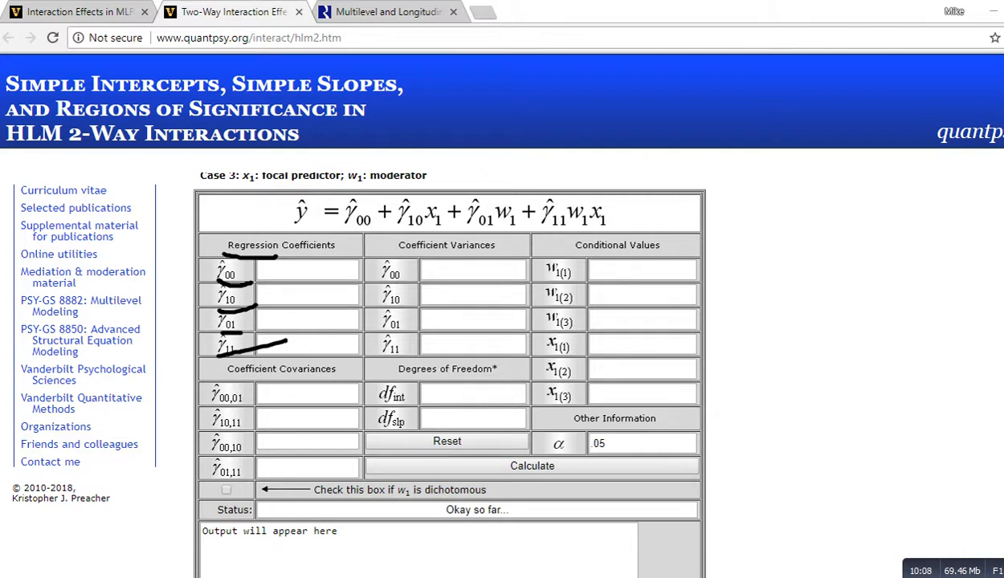
pyautogui.press('Escape')
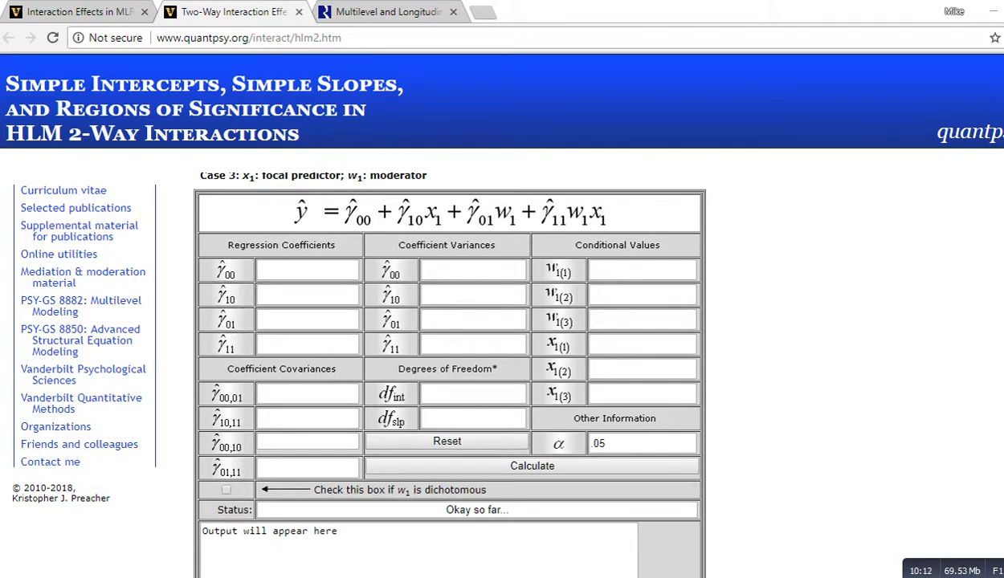
pyautogui.hotkey('alt', 'Tab')
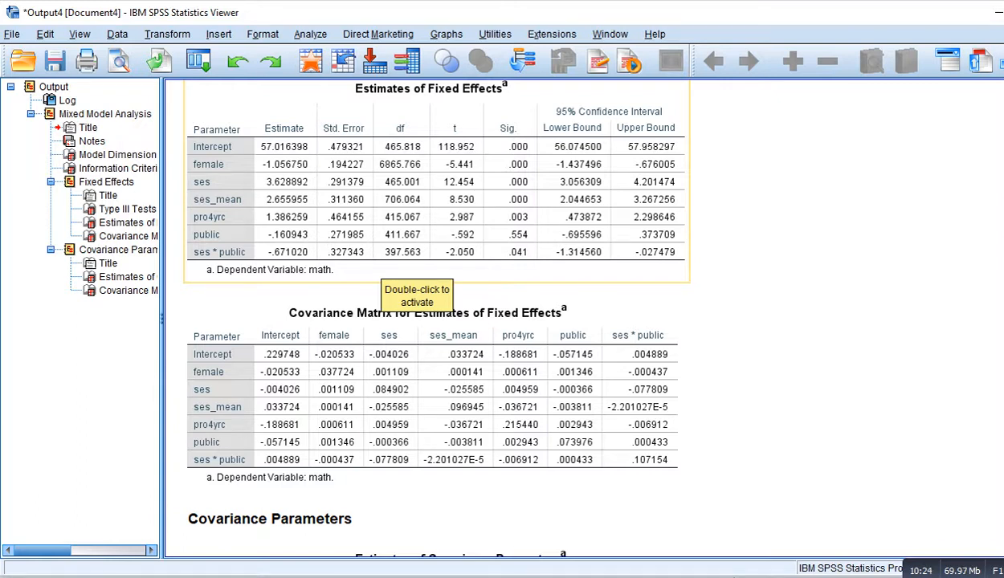
pyautogui.click(397, 273)
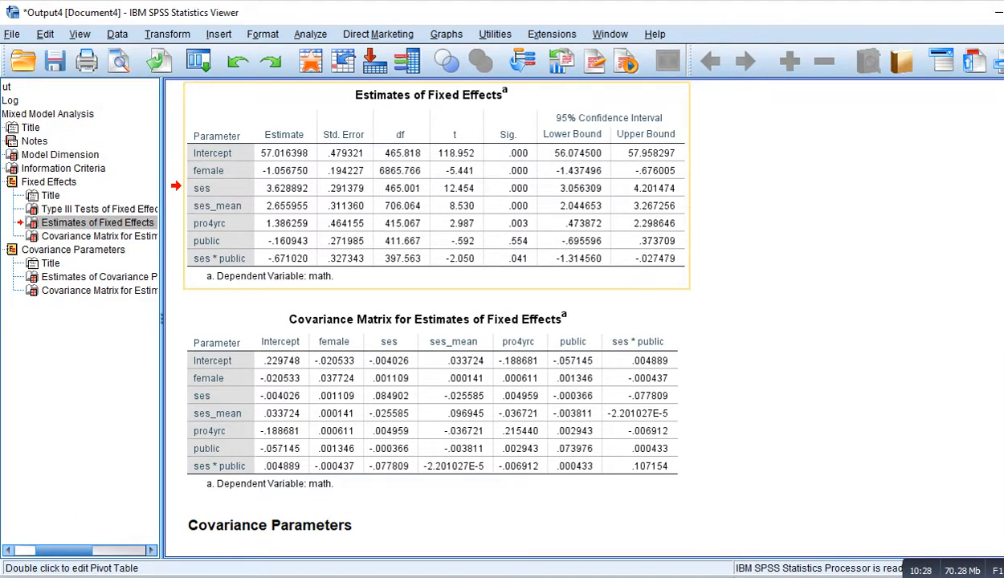
pyautogui.doubleClick(285, 153)
pyautogui.click(285, 153)
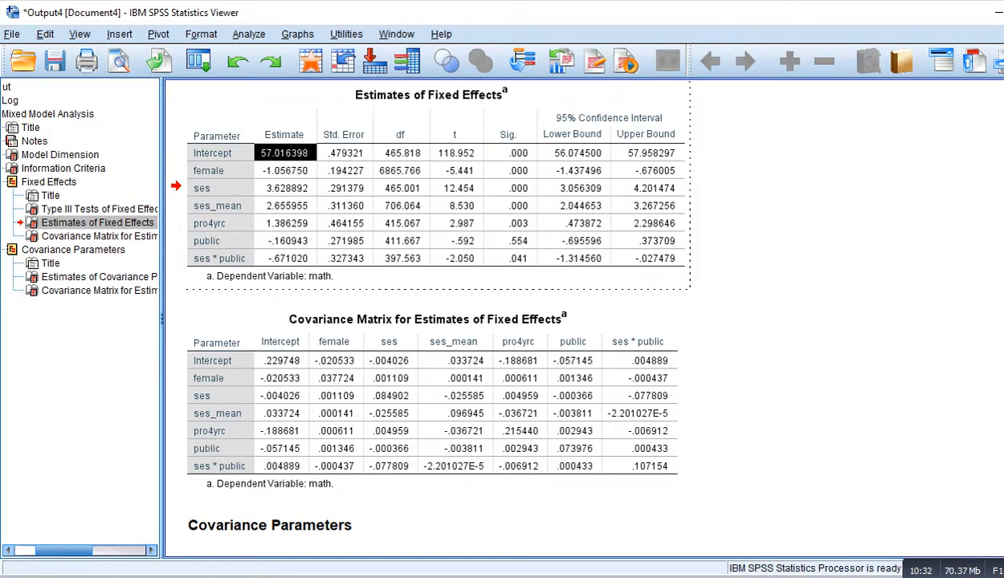
pyautogui.hotkey('alt', 'Tab')
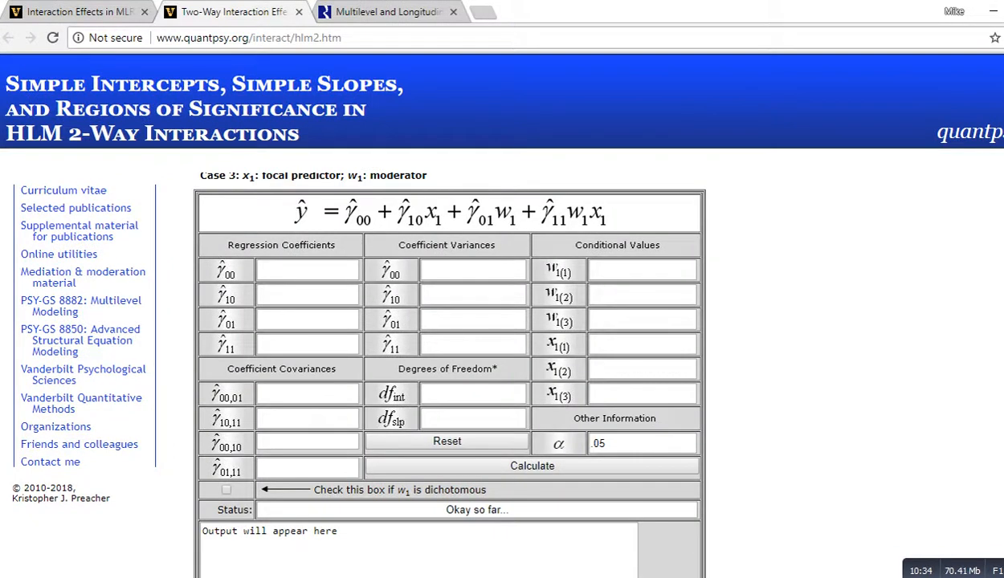
pyautogui.click(307, 270)
pyautogui.write('57.016398')
pyautogui.press('Tab')
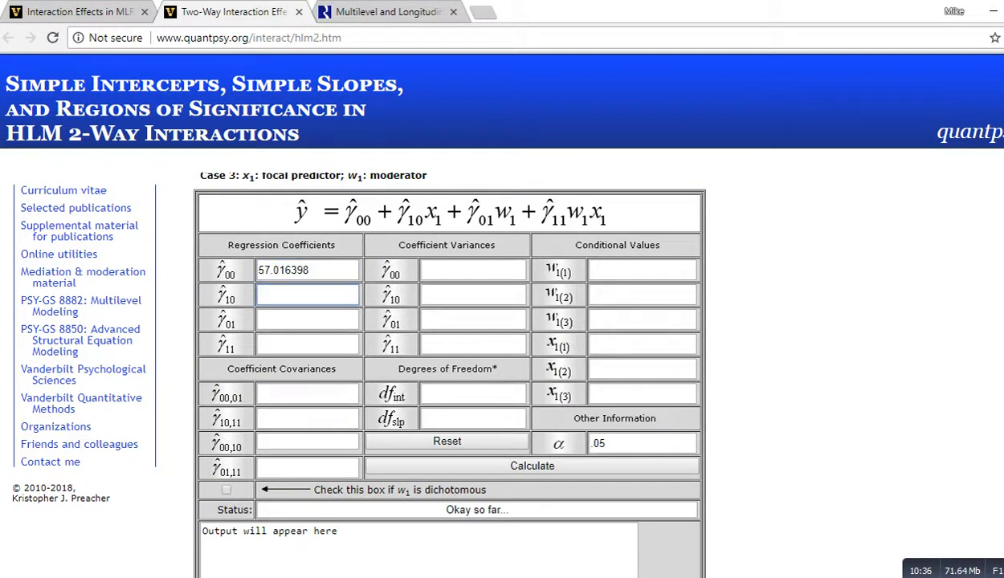
# Step: Copy the ses estimate 3.628892 into the γ10 regression coefficient field
pyautogui.hotkey('alt', 'Tab')
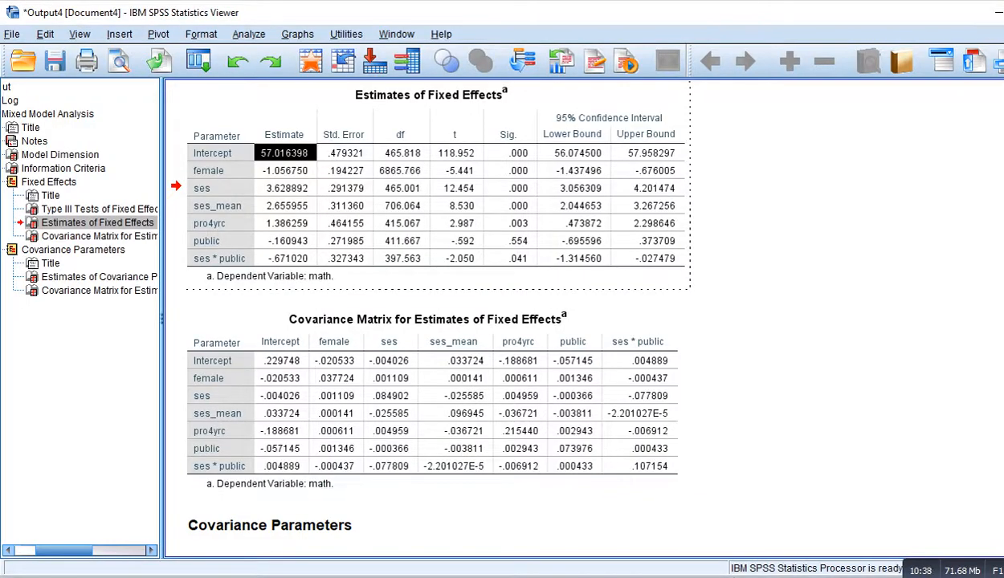
pyautogui.click(285, 188)
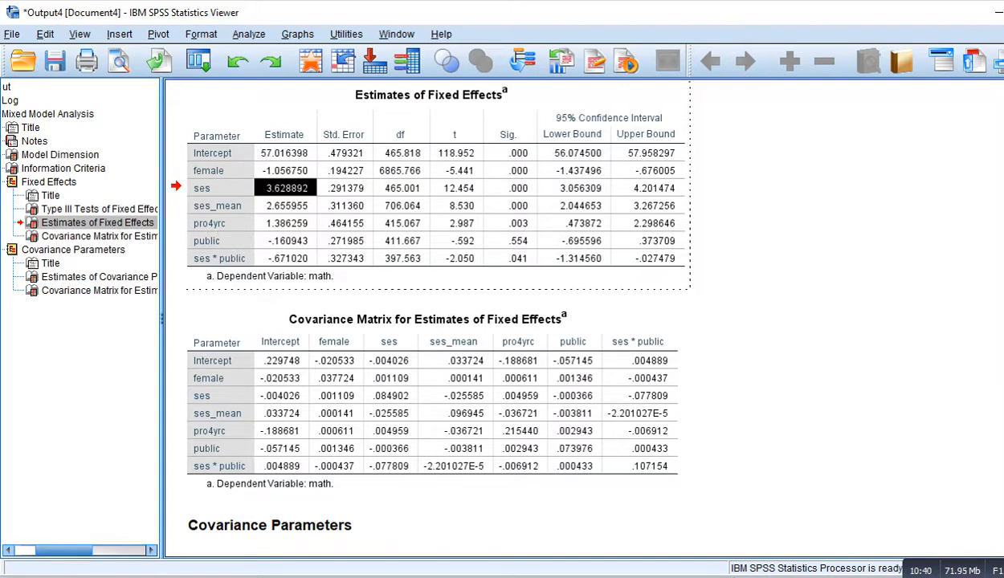
pyautogui.hotkey('alt', 'Tab')
pyautogui.write('3.628892')
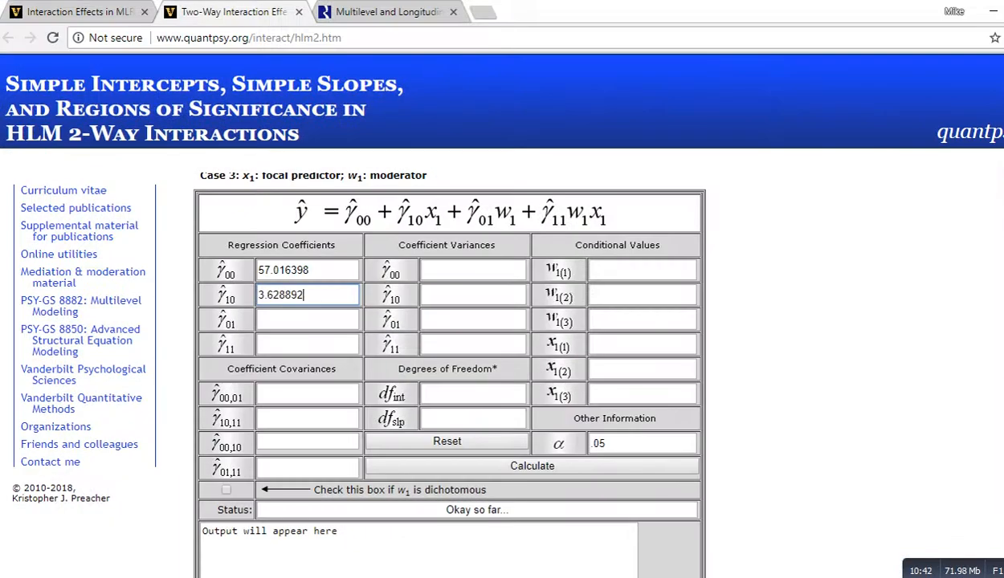
pyautogui.press('Tab')
# Step: Copy the public estimate -.160943 into the γ01 regression coefficient field
pyautogui.hotkey('alt', 'Tab')
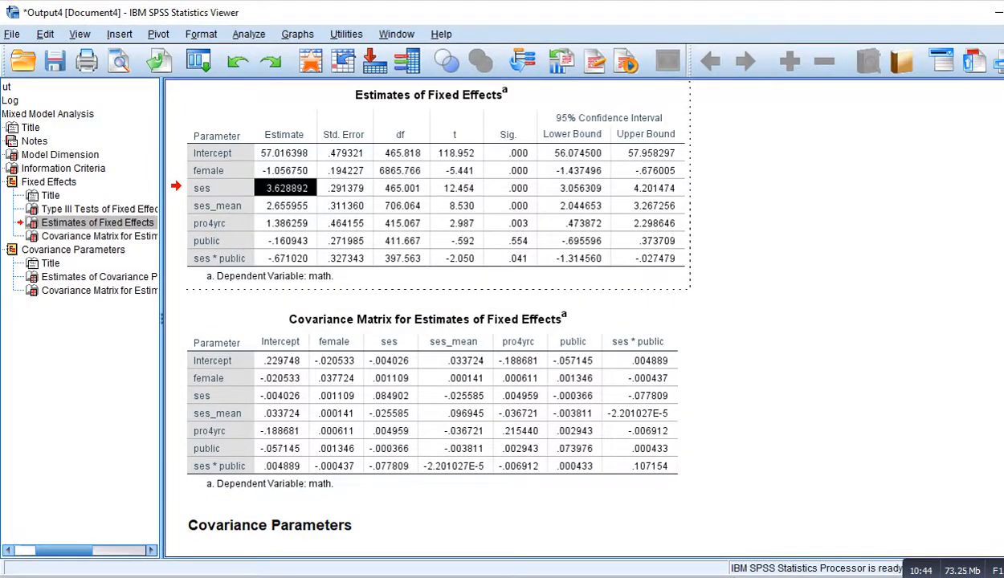
pyautogui.click(285, 241)
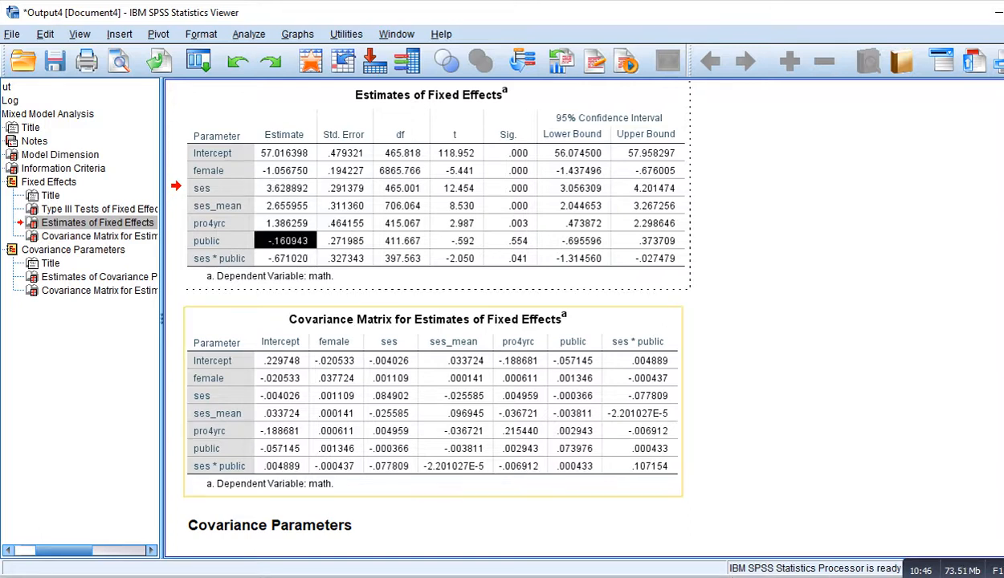
pyautogui.hotkey('alt', 'Tab')
pyautogui.write('-.160943')
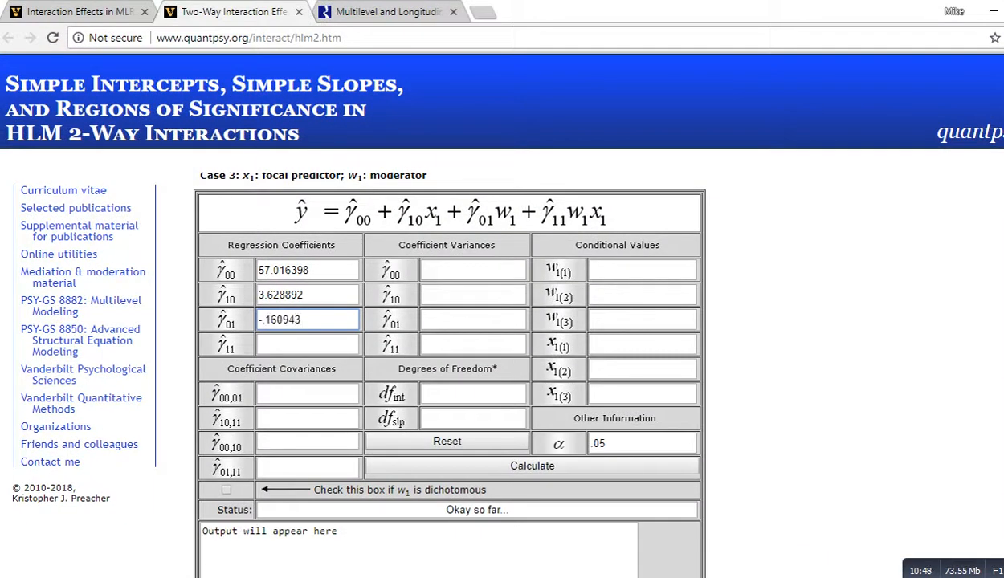
pyautogui.press('Tab')
# Step: Copy the ses * public interaction estimate -.671020 into the γ11 regression coefficient field
pyautogui.hotkey('alt', 'Tab')
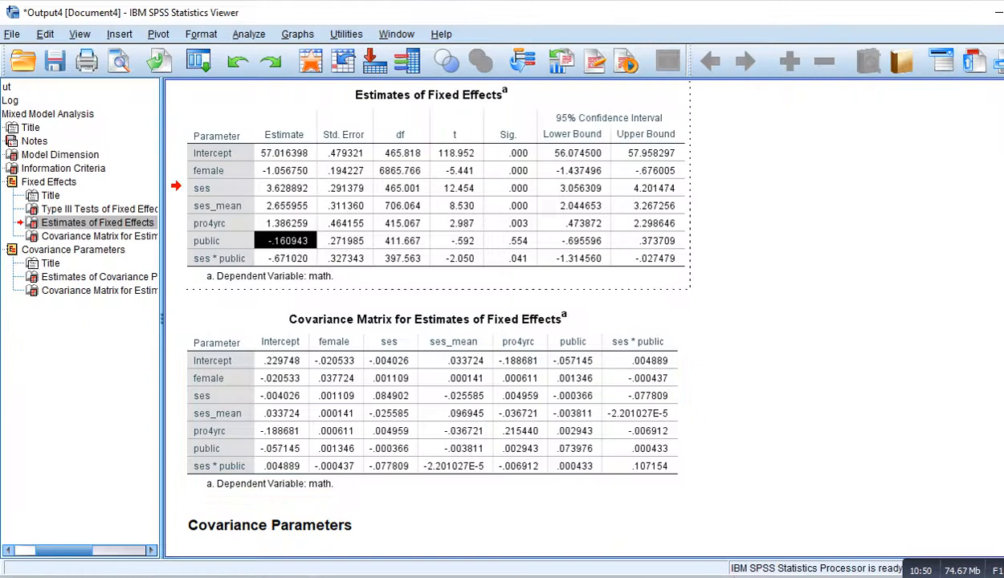
pyautogui.click(286, 258)
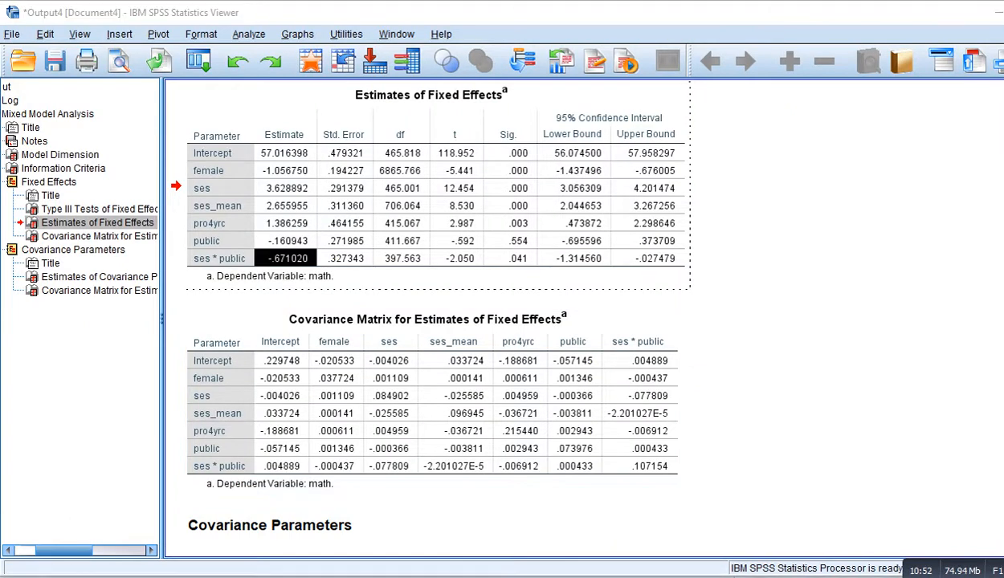
pyautogui.hotkey('ctrl', 'c')
pyautogui.hotkey('alt', 'Tab')
pyautogui.hotkey('ctrl', 'v')
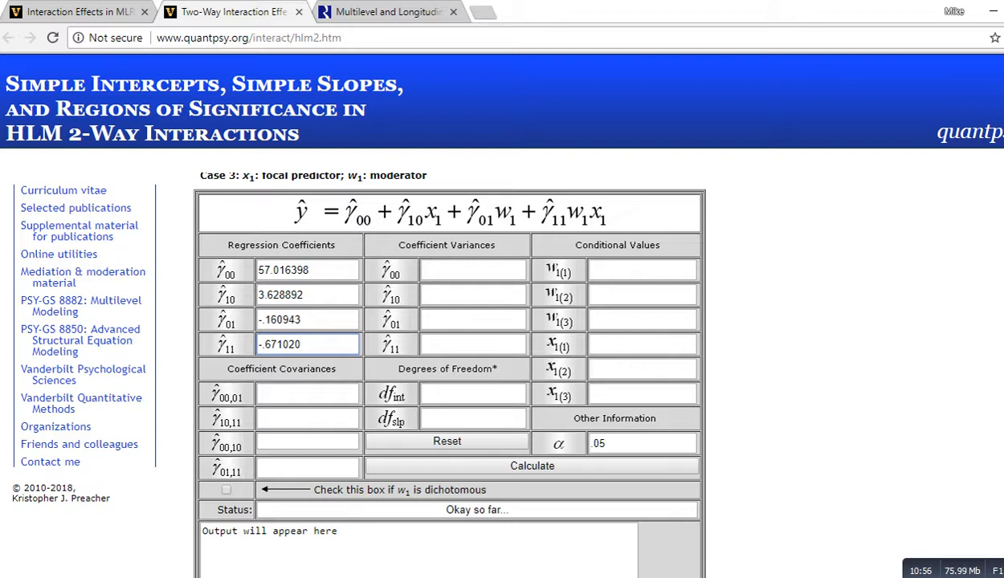
# Step: Examine the covariance matrix for estimates of fixed effects to locate the needed variances and covariances
pyautogui.hotkey('alt', 'Tab')
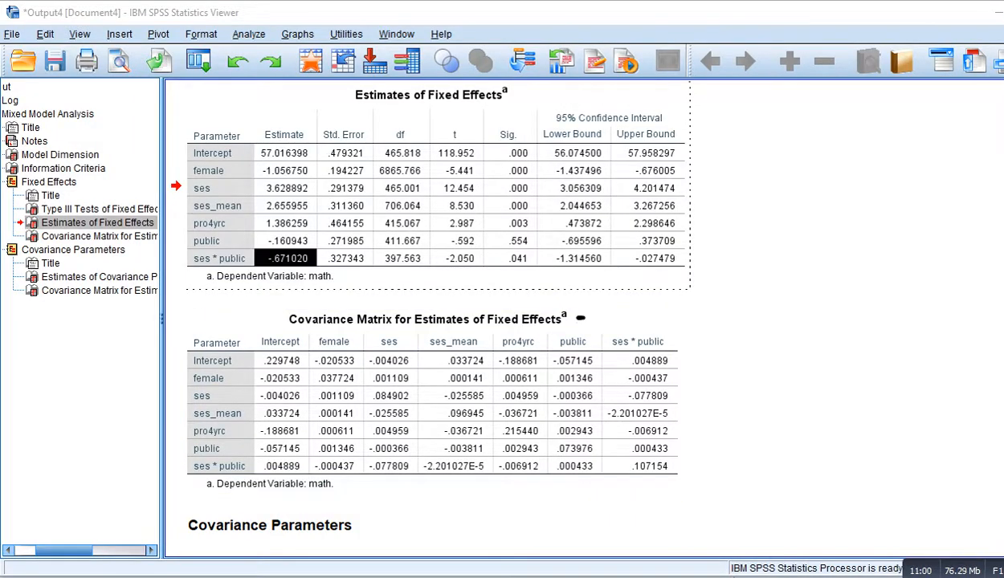
pyautogui.moveTo(576, 318); pyautogui.dragTo(637, 308)
pyautogui.moveTo(697, 359); pyautogui.dragTo(964, 445)
pyautogui.click(734, 349)
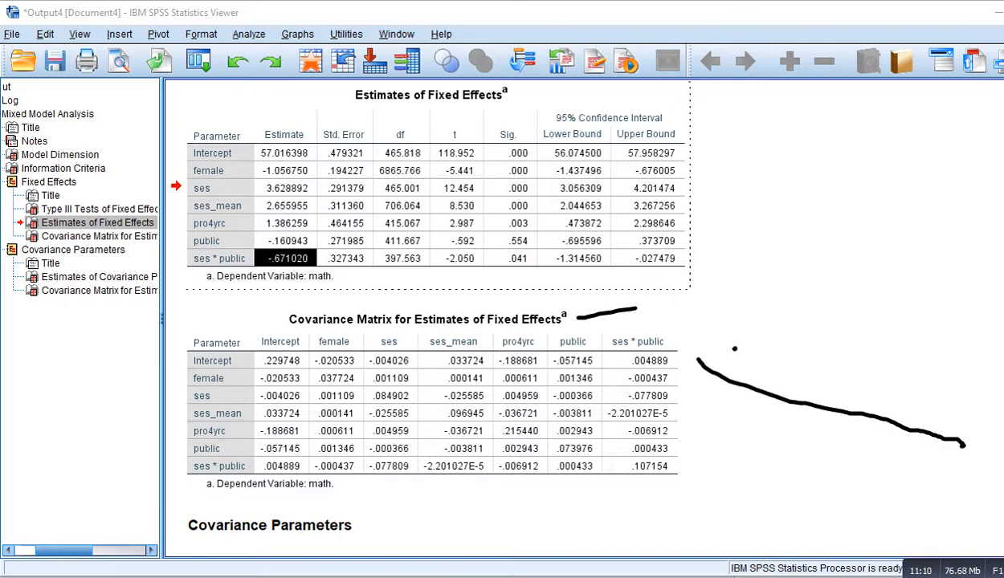
pyautogui.moveTo(724, 341)
pyautogui.mouseDown()
pyautogui.moveTo(710, 346)
pyautogui.moveTo(730, 355)
pyautogui.moveTo(727, 368)
pyautogui.moveTo(765, 343)
pyautogui.mouseUp()
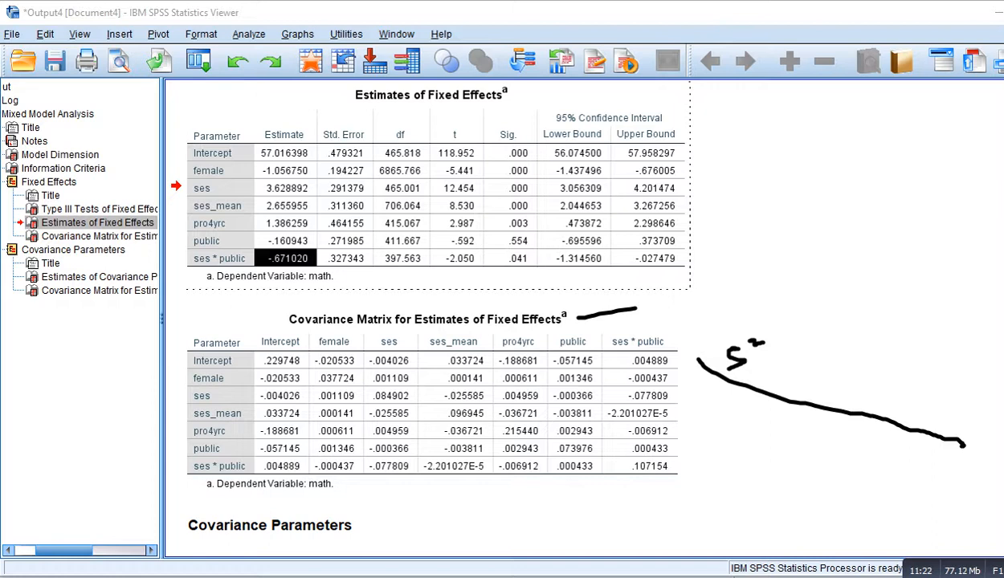
pyautogui.moveTo(708, 391)
pyautogui.mouseDown()
pyautogui.moveTo(725, 459)
pyautogui.moveTo(892, 444)
pyautogui.moveTo(692, 413)
pyautogui.mouseUp()
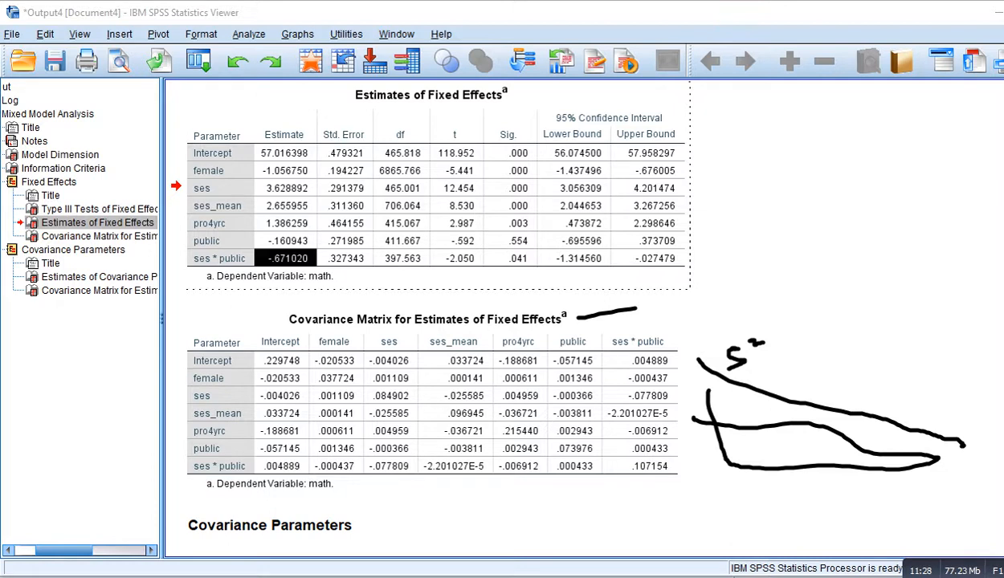
pyautogui.moveTo(816, 448)
pyautogui.mouseDown()
pyautogui.moveTo(863, 366)
pyautogui.moveTo(887, 367)
pyautogui.mouseUp()
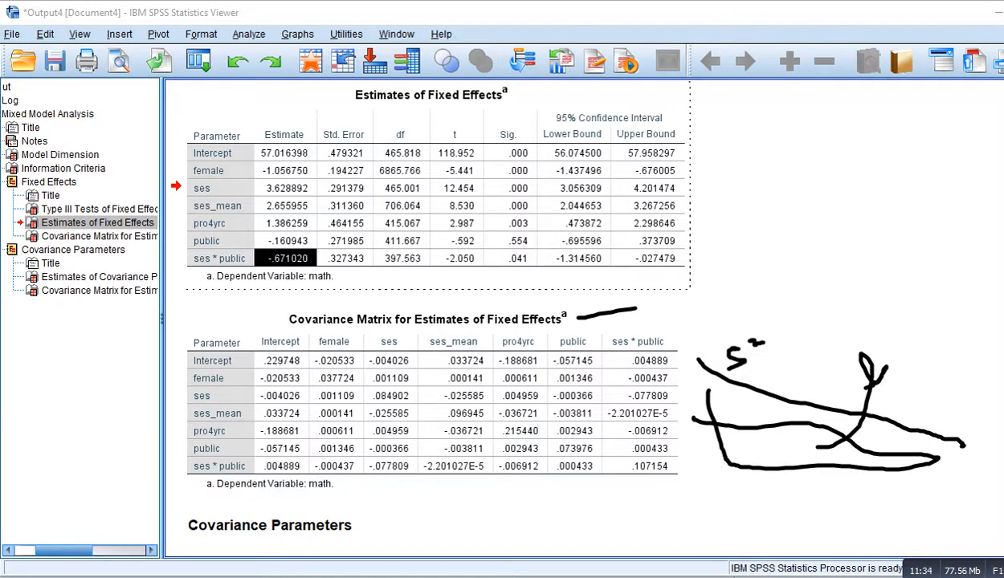
pyautogui.press('Escape')
pyautogui.click(434, 401)
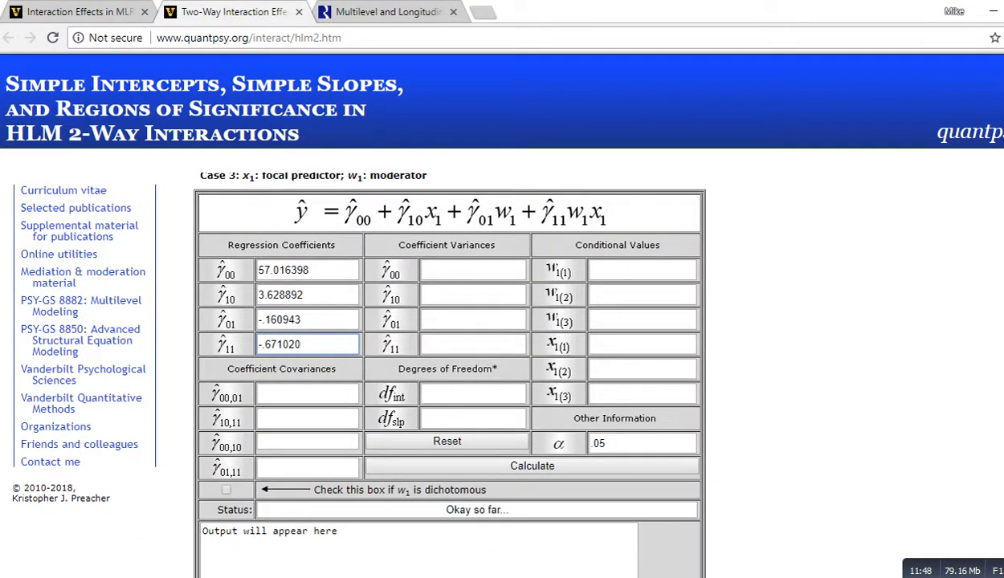
# Step: Copy the intercept variance .229748 from the covariance matrix into the γ00 coefficient variance field
pyautogui.hotkey('alt', 'Tab')
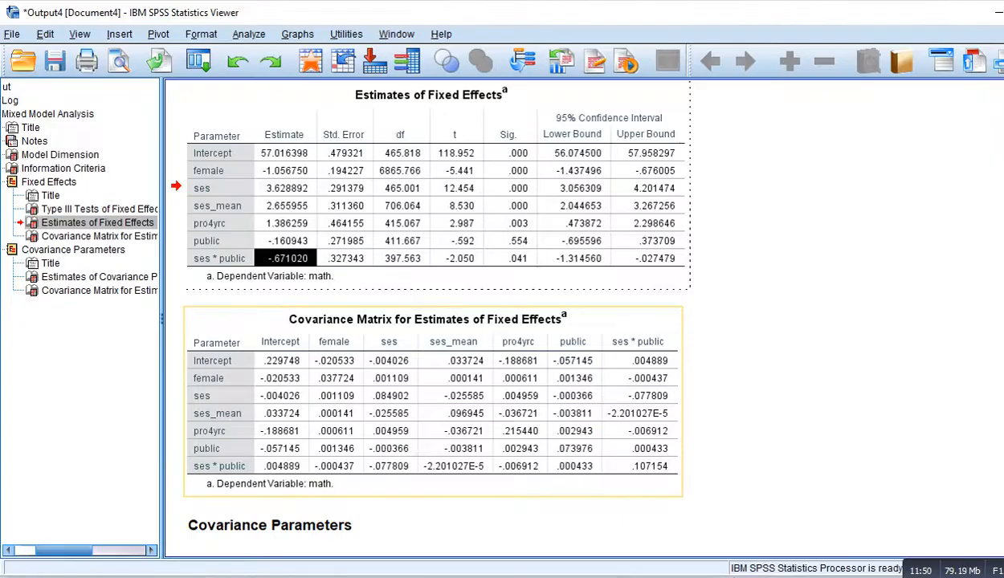
pyautogui.click(99, 236)
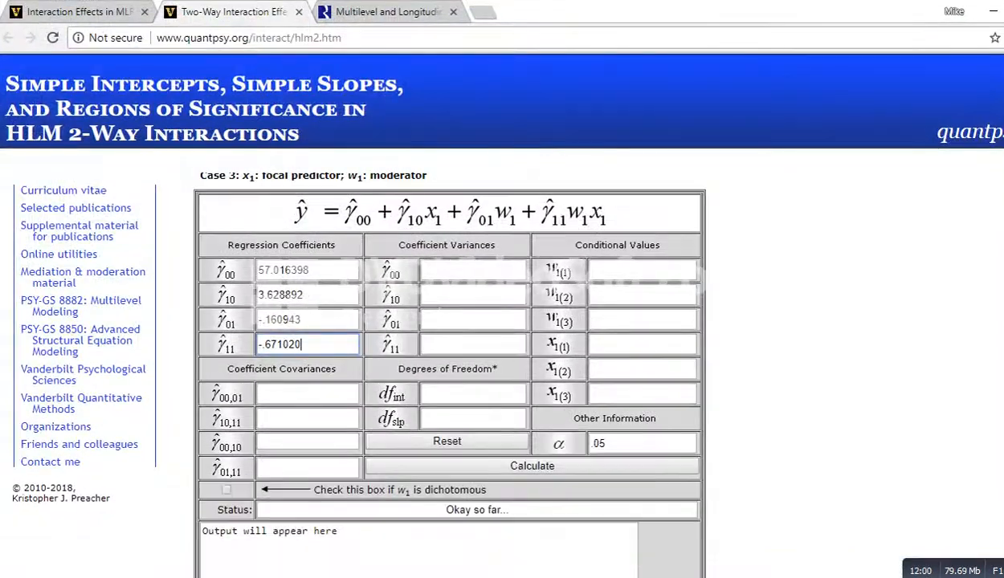
pyautogui.click(472, 270)
pyautogui.hotkey('ctrl', 'v')
pyautogui.press('Tab')
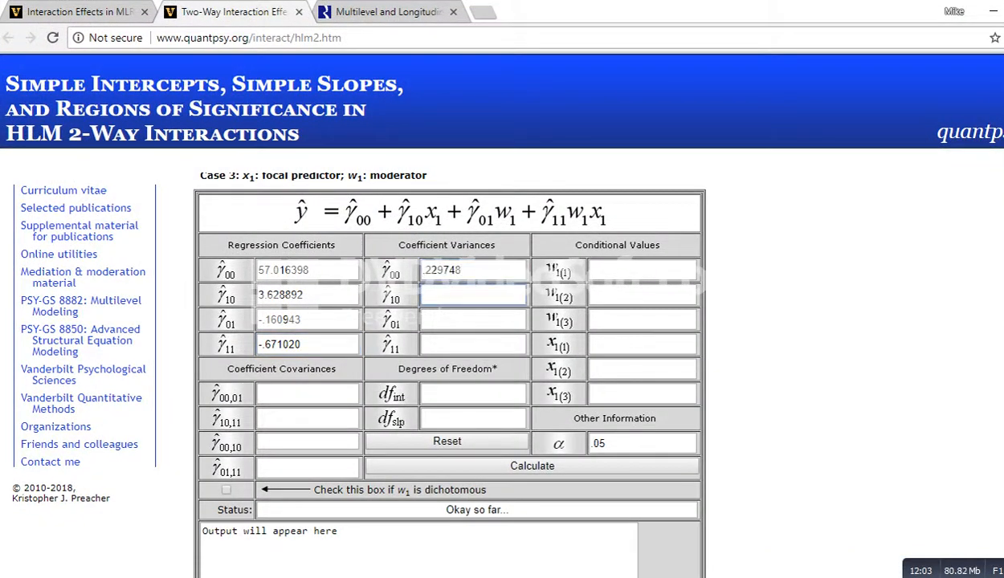
# Step: Copy the ses variance .084902 from the covariance matrix into the γ10 coefficient variance field
pyautogui.hotkey('alt', 'Tab')
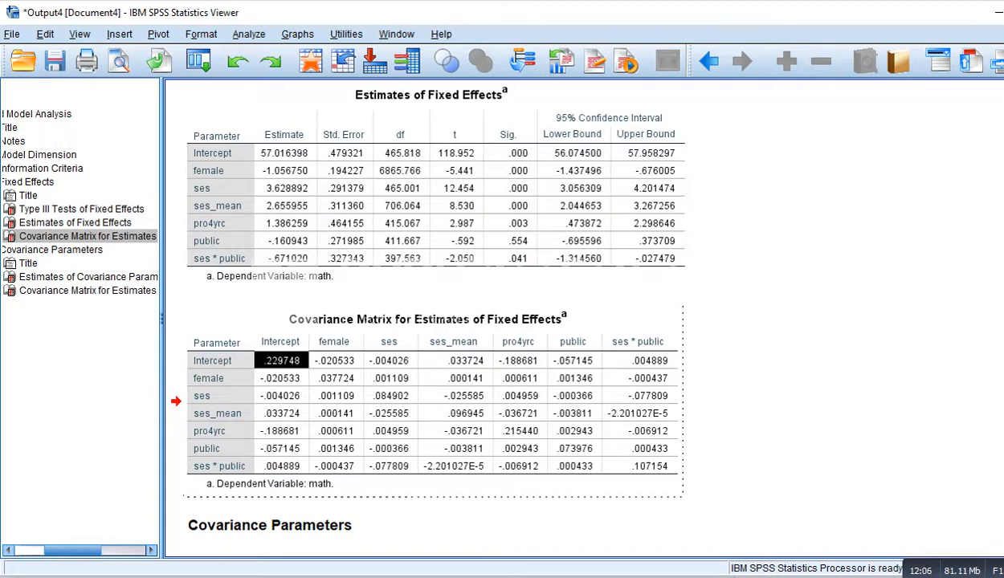
pyautogui.click(389, 342)
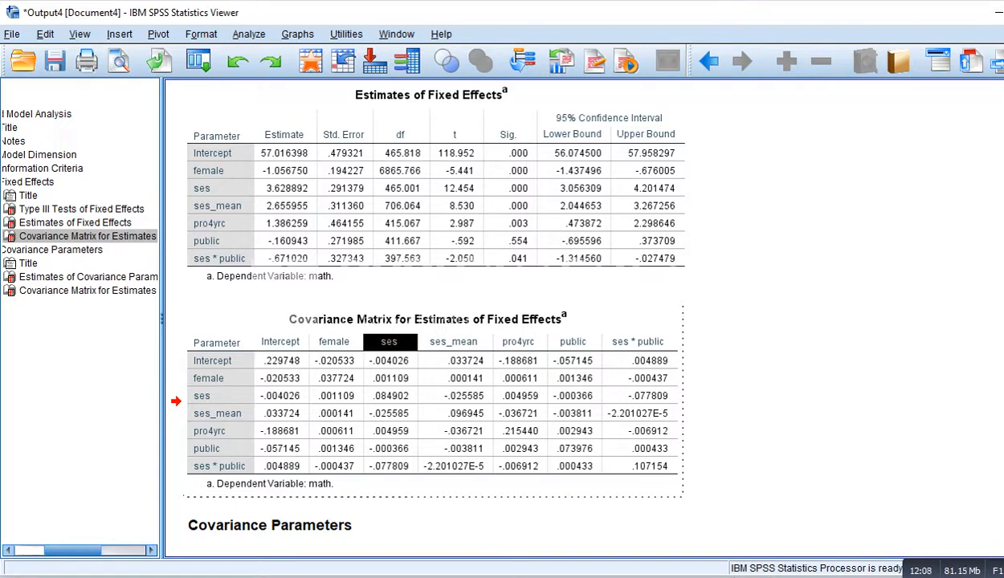
pyautogui.click(222, 396)
pyautogui.click(391, 396)
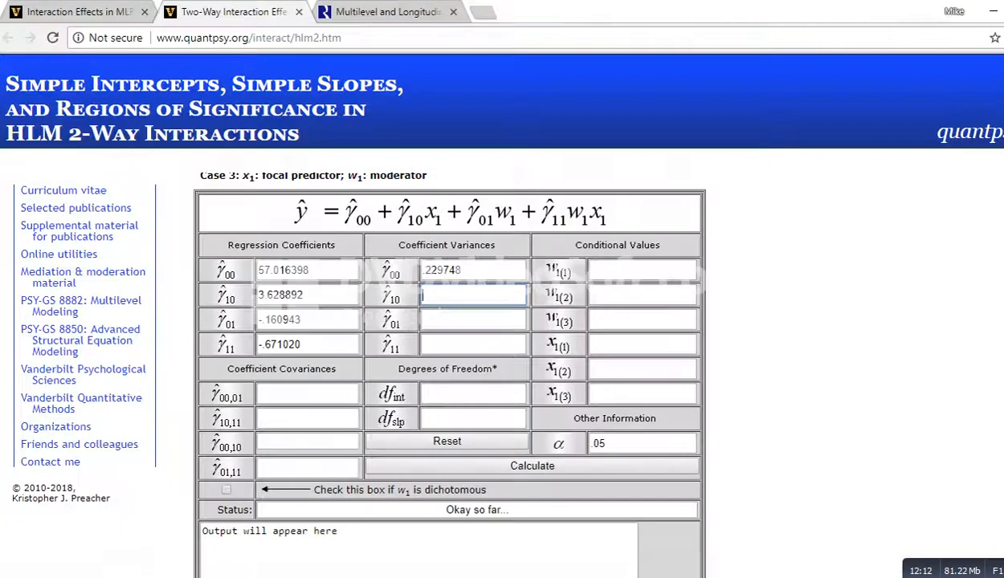
pyautogui.hotkey('ctrl', 'v')
pyautogui.press('Tab')
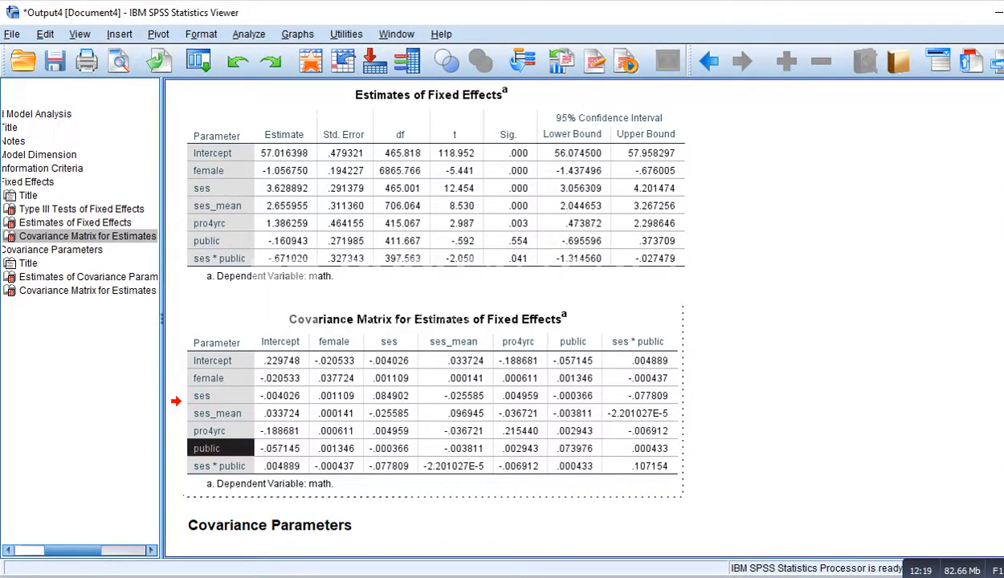
# Step: Copy the public variance .073976 into the γ01 coefficient variance field
pyautogui.click(575, 449)
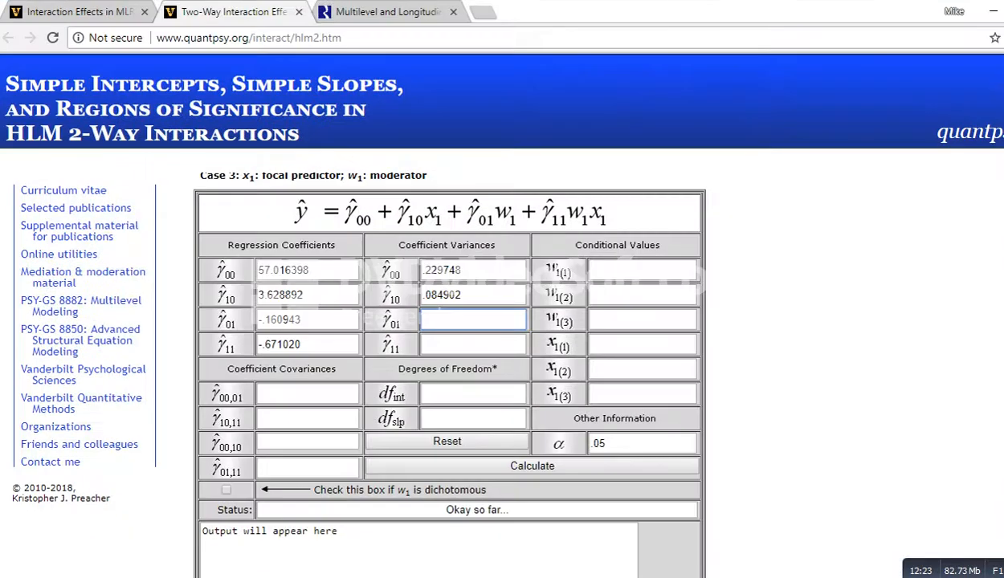
pyautogui.hotkey('ctrl', 'v')
pyautogui.press('Tab')
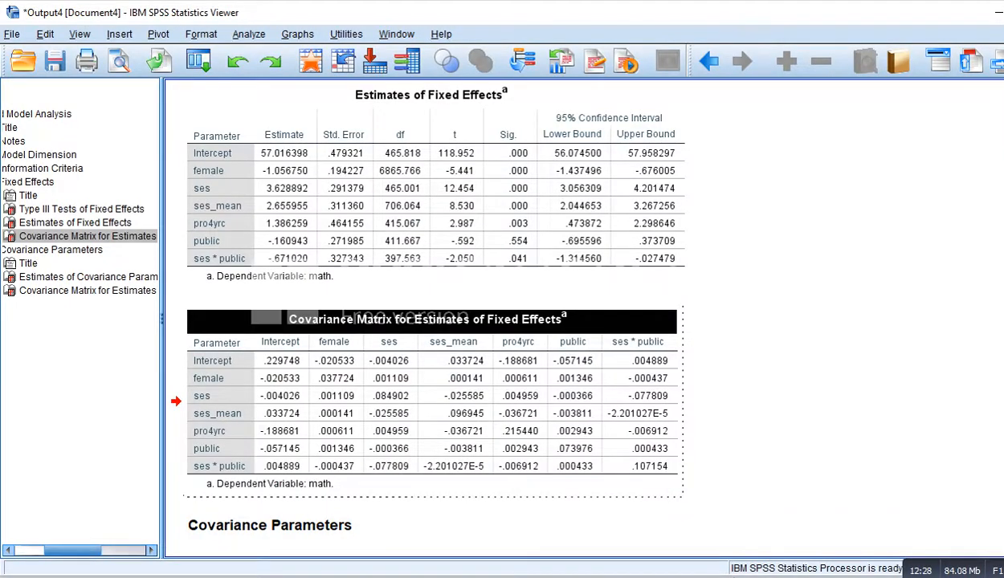
# Step: Copy the ses * public variance .107154 into the γ11 coefficient variance field
pyautogui.click(638, 342)
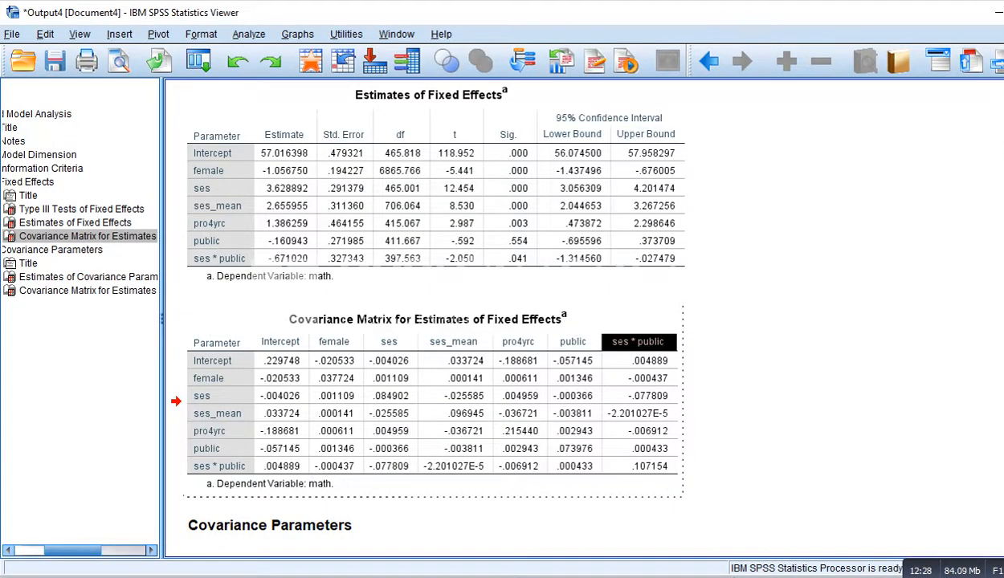
pyautogui.click(219, 466)
pyautogui.click(640, 466)
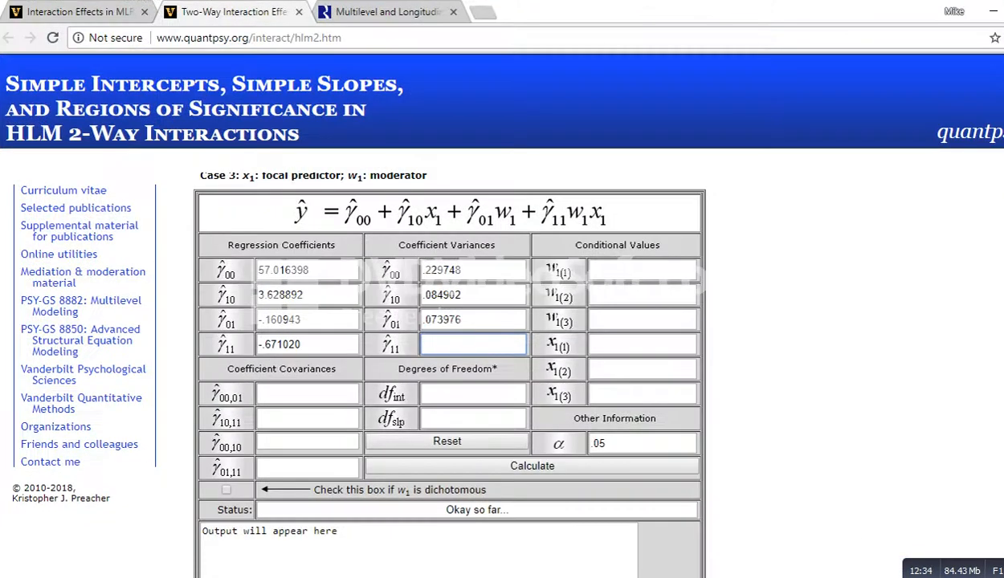
pyautogui.write('.107154')
# Step: Examine the regression equation to identify which coefficients the γ00,01 covariance pairs
pyautogui.scroll(-1, 450, 346)
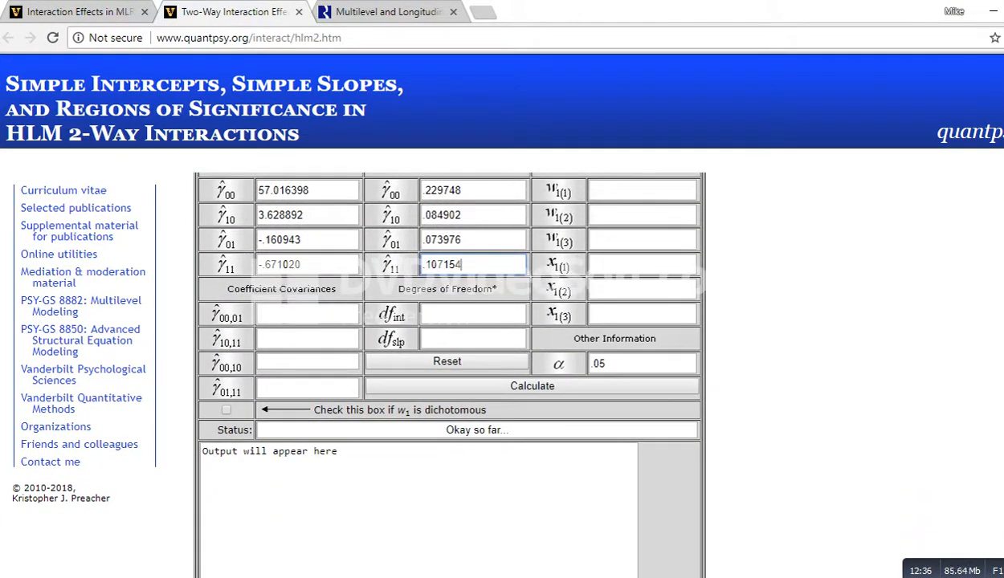
pyautogui.click(308, 314)
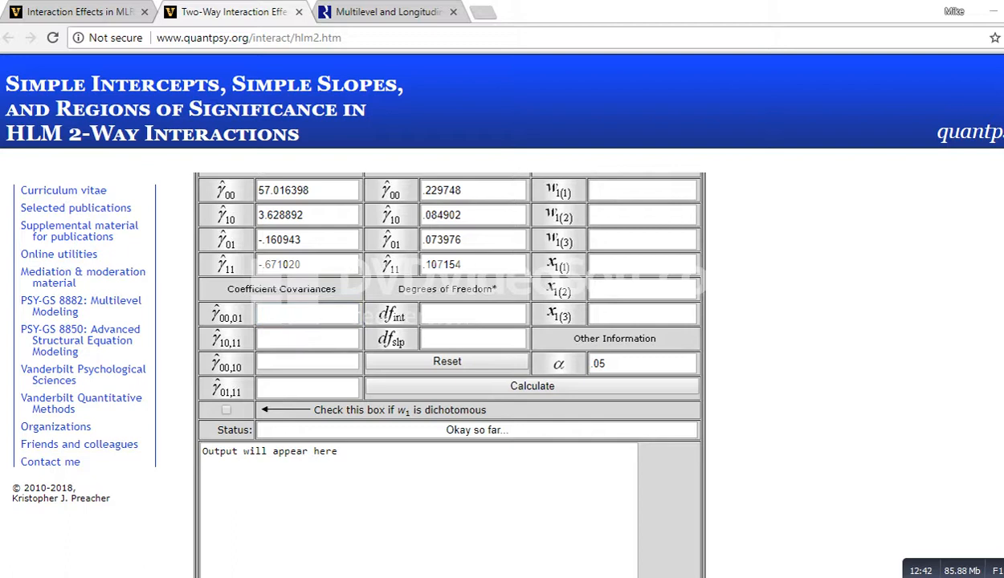
pyautogui.scroll(3, 450, 370)
pyautogui.scroll(-2, 450, 370)
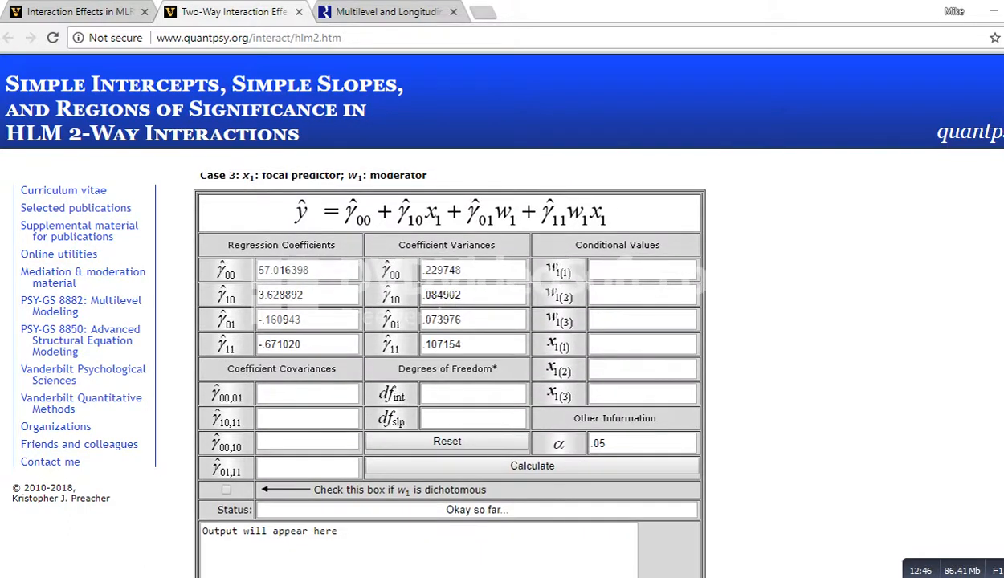
pyautogui.moveTo(209, 406); pyautogui.dragTo(241, 406)
pyautogui.moveTo(342, 229); pyautogui.dragTo(372, 234)
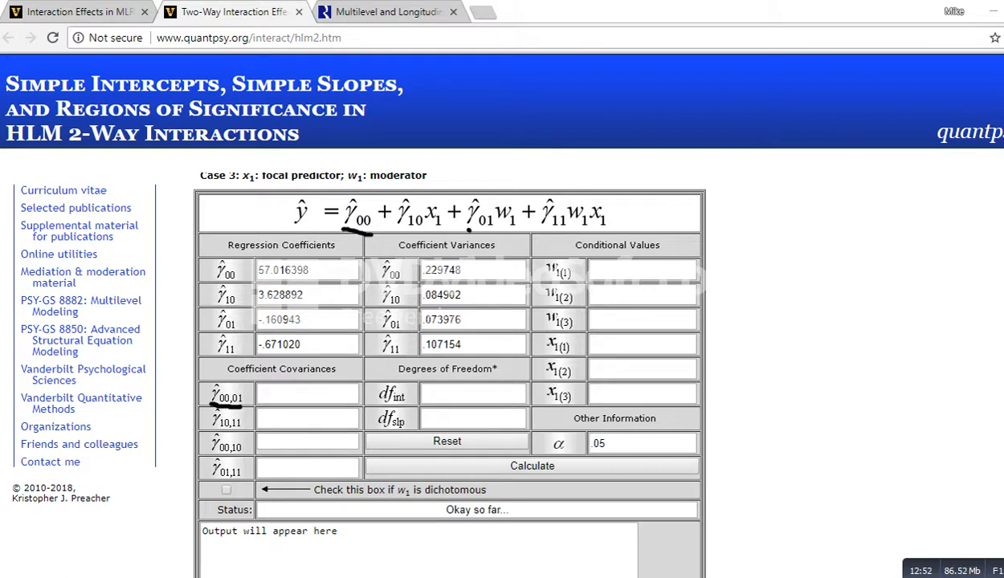
pyautogui.moveTo(468, 230); pyautogui.dragTo(507, 230)
pyautogui.press('Escape')
# Step: Copy the Intercept–public covariance -.057145 into the γ00,01 coefficient covariance field
pyautogui.click(308, 393)
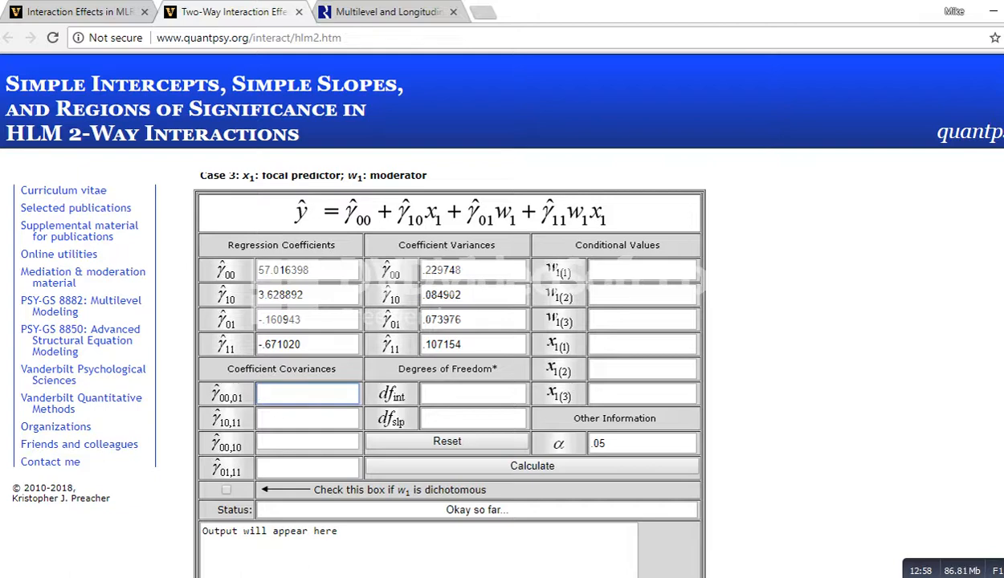
pyautogui.click(484, 577)
pyautogui.click(572, 526)
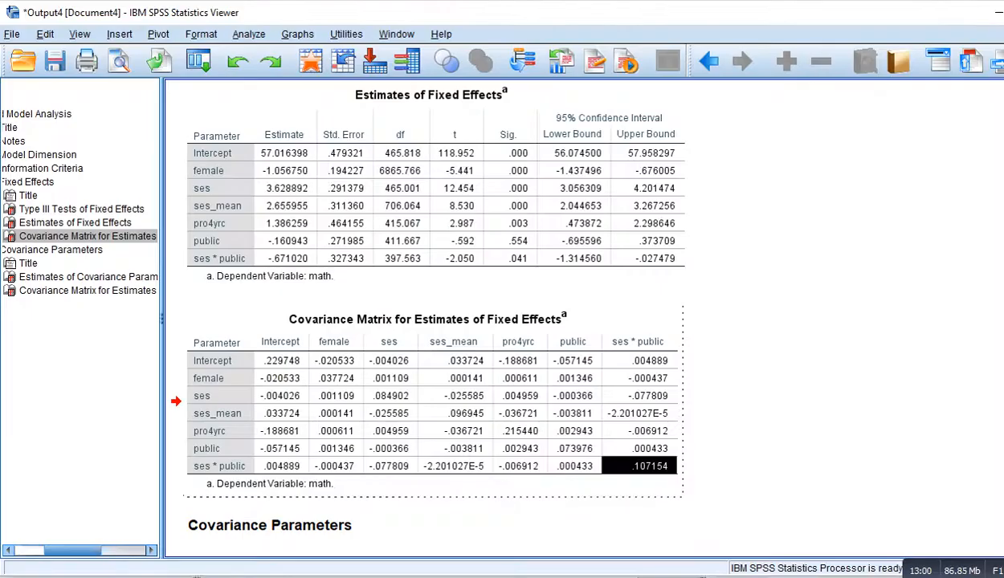
pyautogui.click(280, 342)
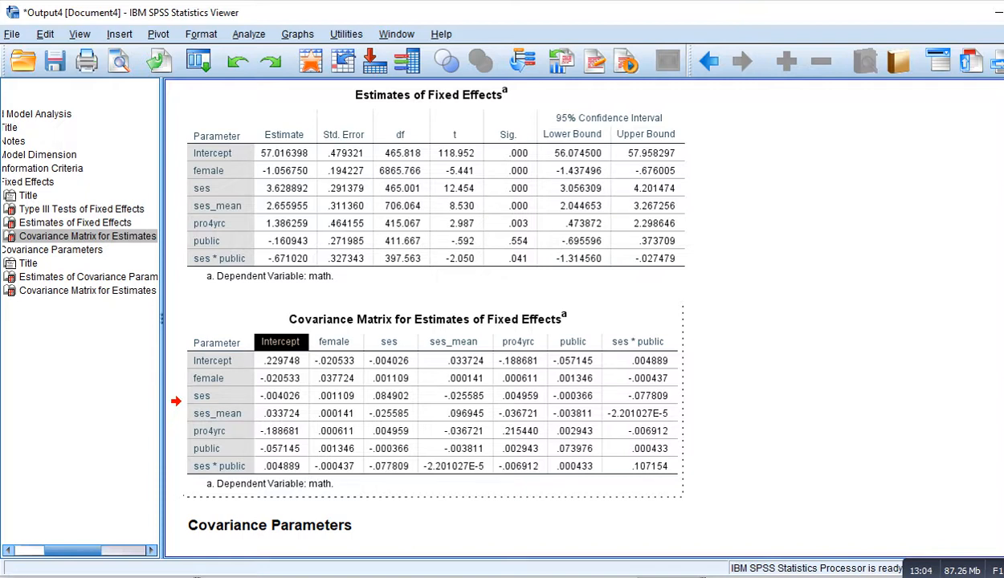
pyautogui.click(280, 449)
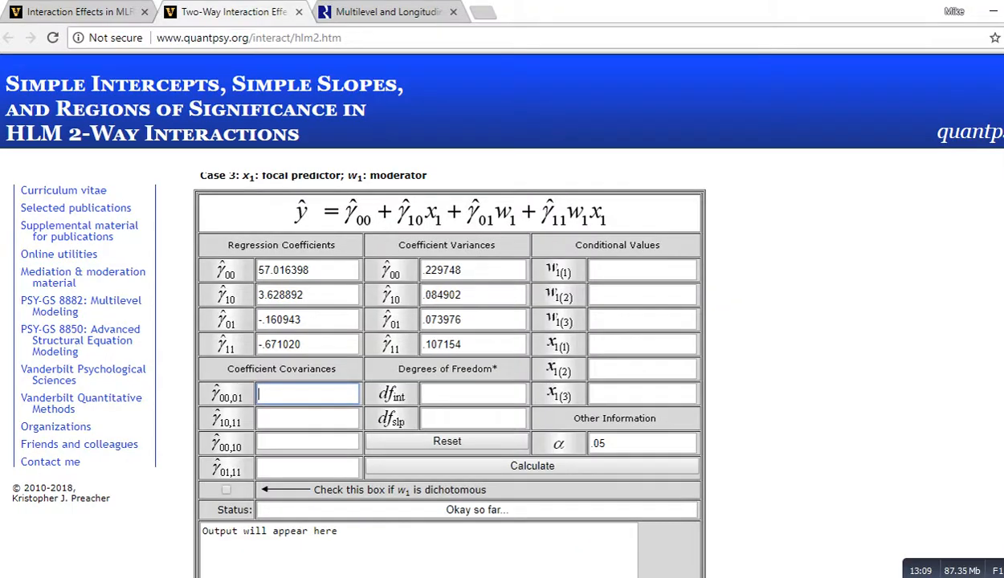
pyautogui.write('-.057145')
pyautogui.press('Tab')
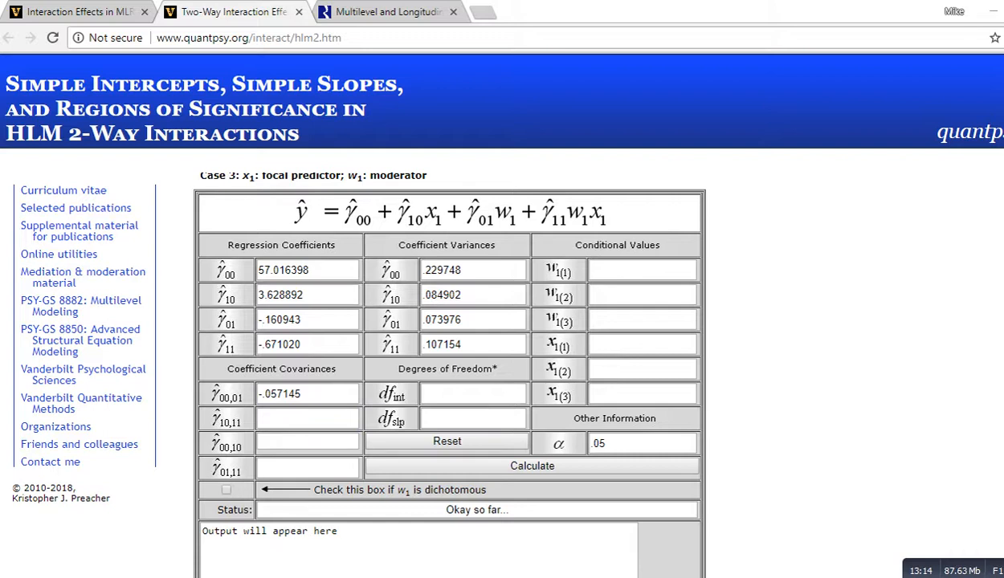
# Step: Copy the ses–ses * public covariance -.077809 into the γ10,11 coefficient covariance field
pyautogui.moveTo(399, 227); pyautogui.dragTo(421, 231)
pyautogui.moveTo(546, 233); pyautogui.dragTo(563, 230)
pyautogui.press('Escape')
pyautogui.click(307, 418)
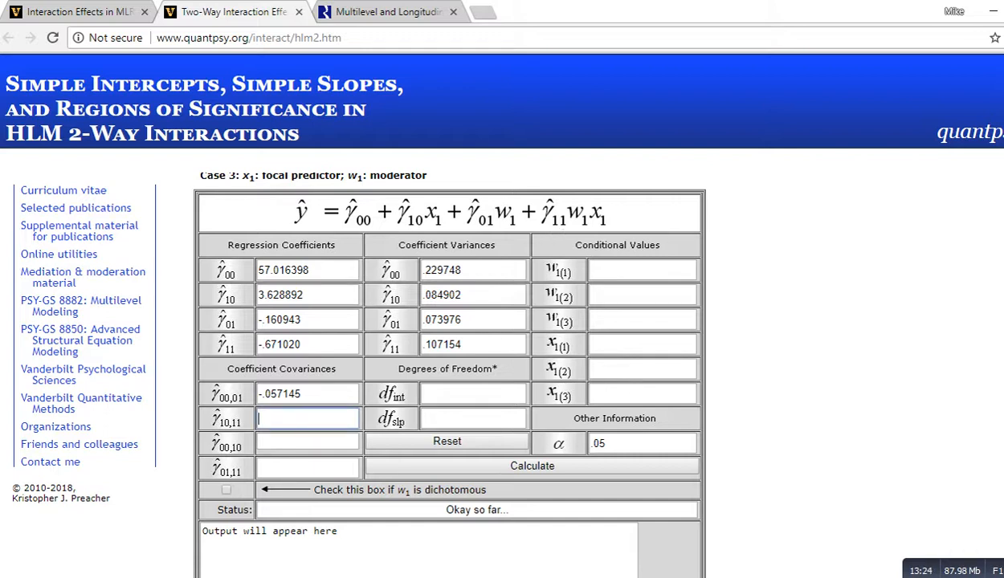
pyautogui.click(482, 576)
pyautogui.click(568, 527)
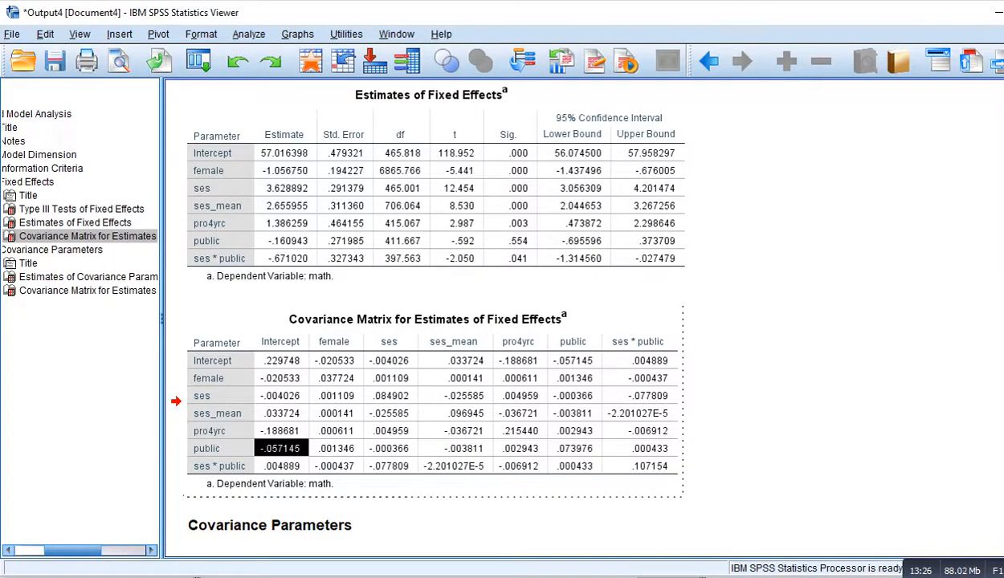
pyautogui.click(389, 342)
pyautogui.click(389, 466)
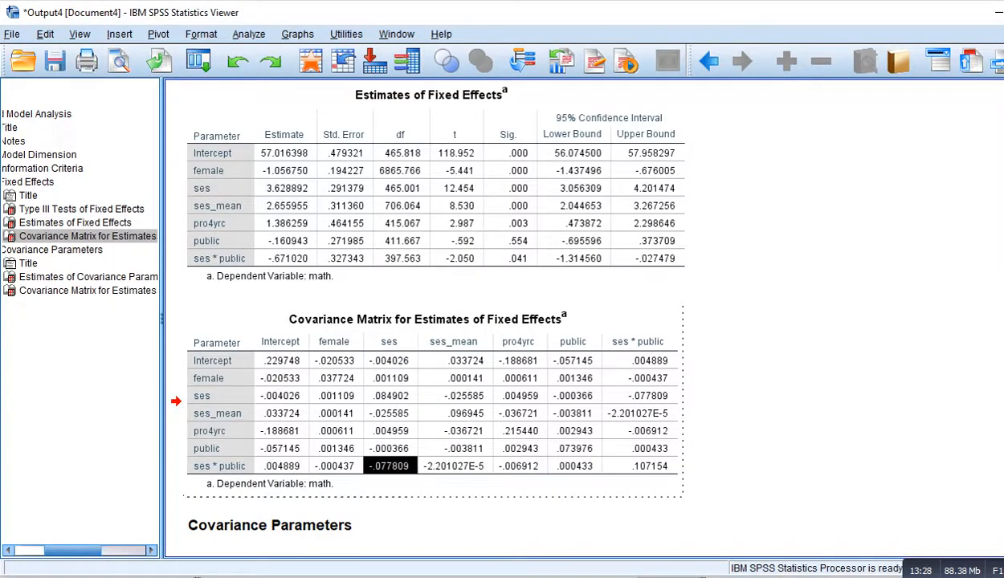
pyautogui.click(390, 465)
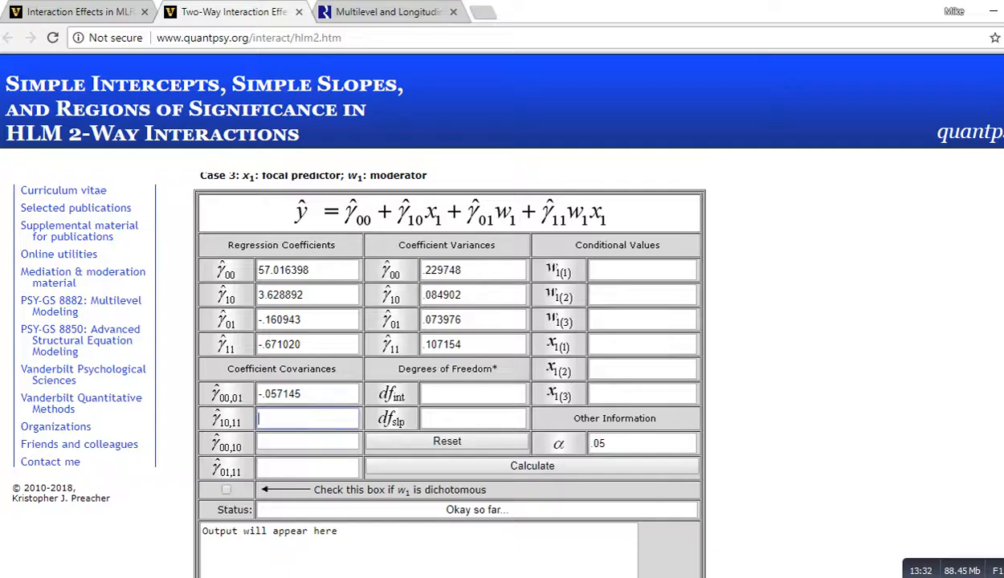
pyautogui.press('Tab')
pyautogui.write('-.077809')
pyautogui.press('Tab')
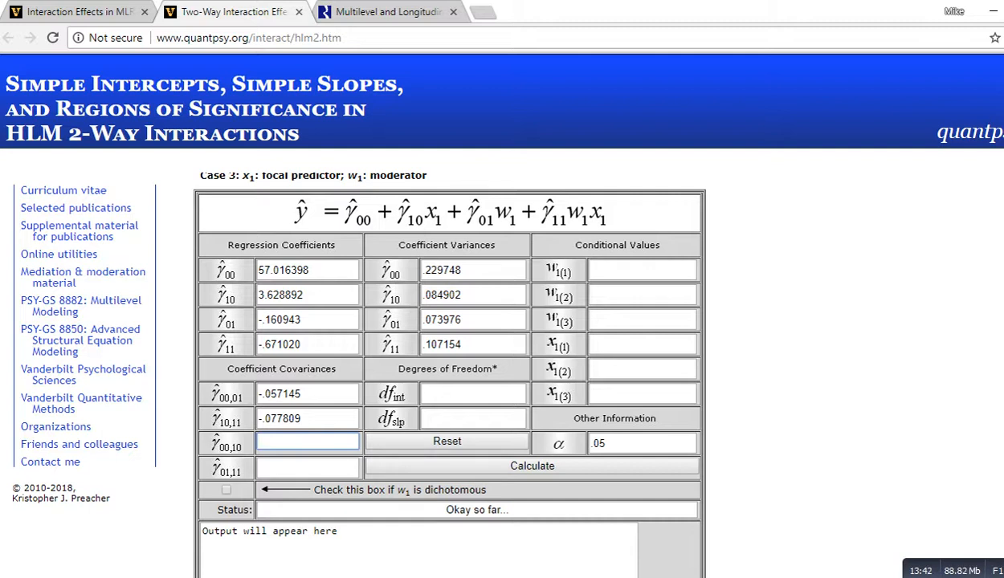
# Step: Copy the Intercept–ses covariance -.004026 into the γ00,10 coefficient covariance field
pyautogui.click(447, 577)
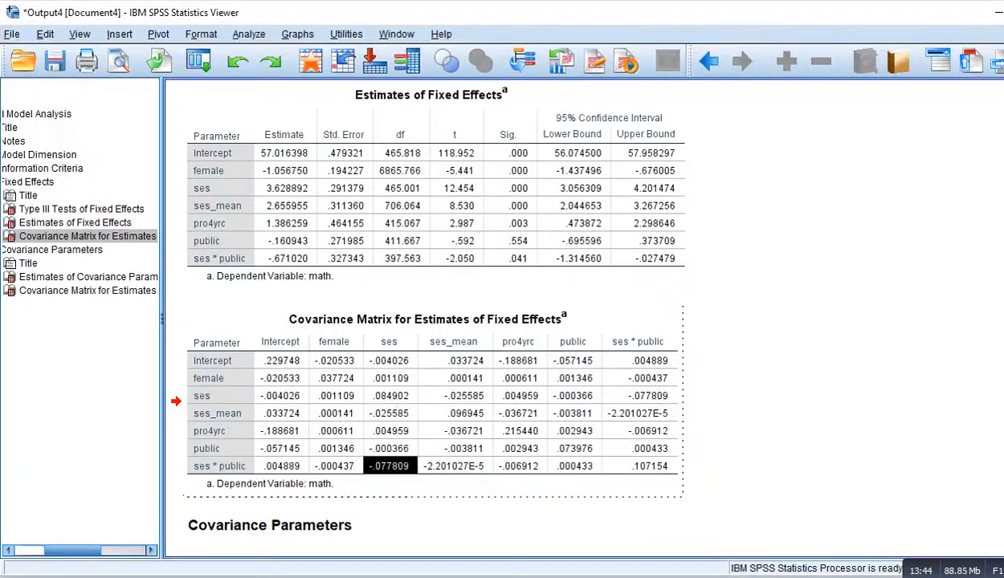
pyautogui.click(281, 342)
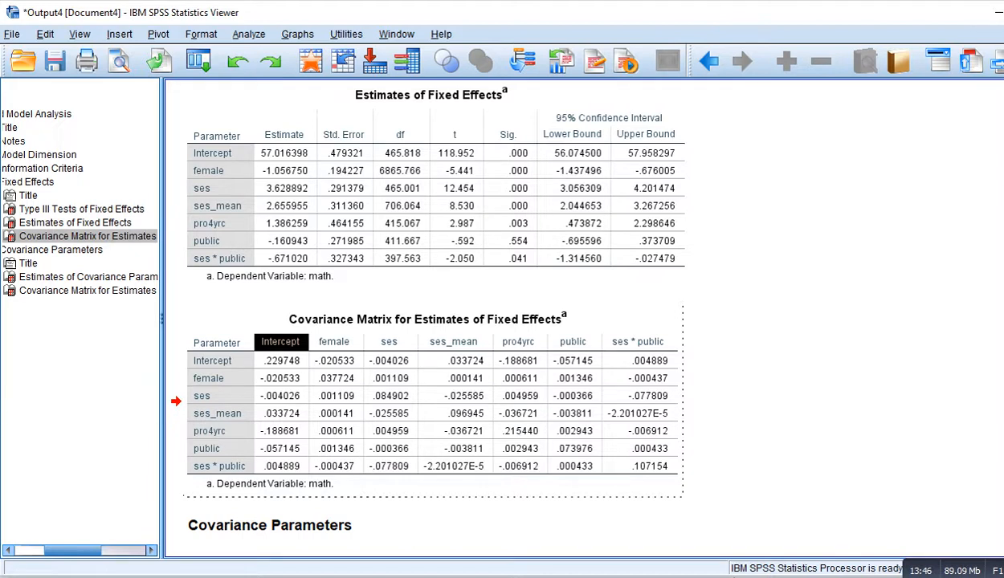
pyautogui.click(280, 396)
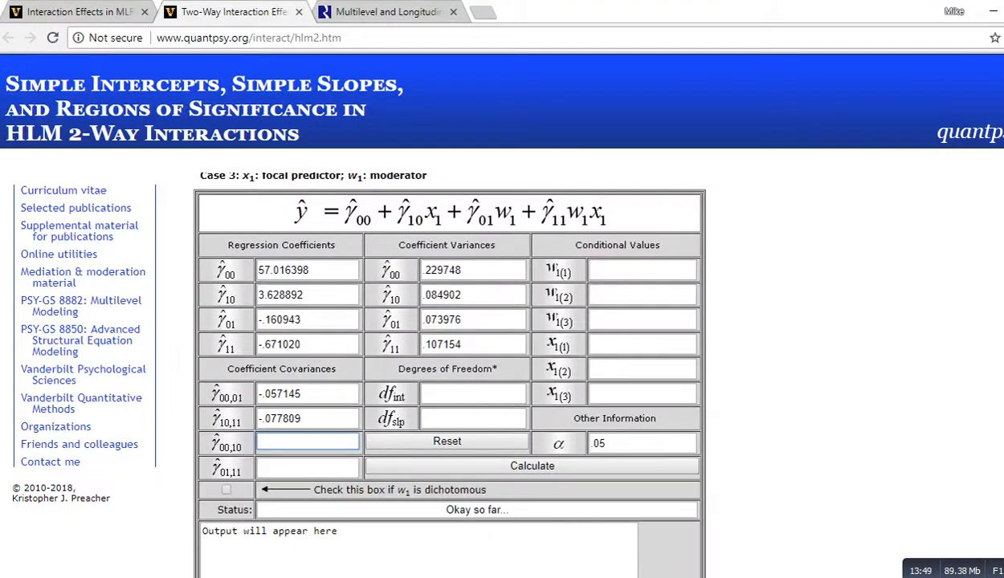
pyautogui.write('-.004026')
pyautogui.press('Tab')
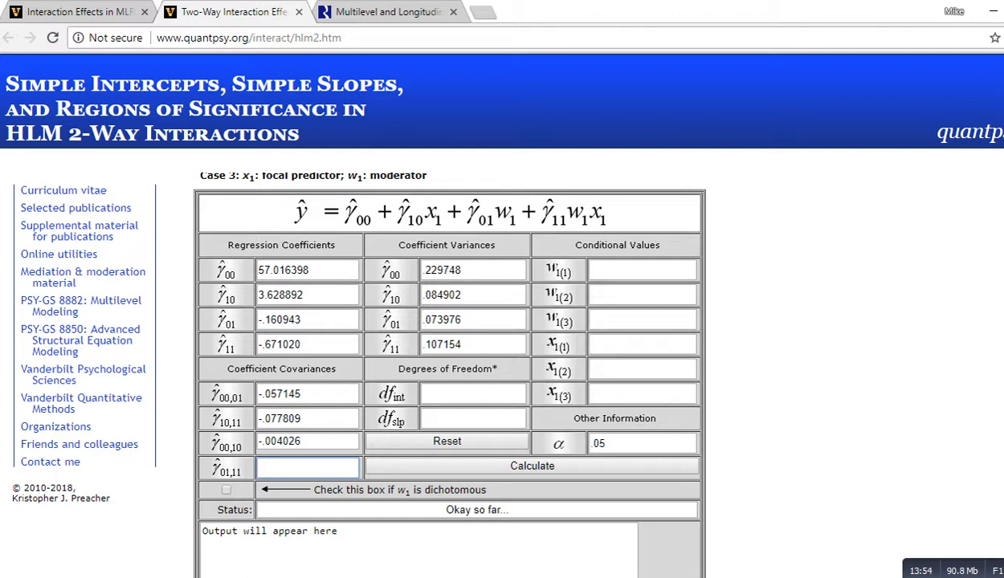
# Step: Copy the public–ses * public covariance .000433 from the SPSS covariance matrix into the γ01,11 coefficient covariance field
pyautogui.hotkey('alt', 'Tab')
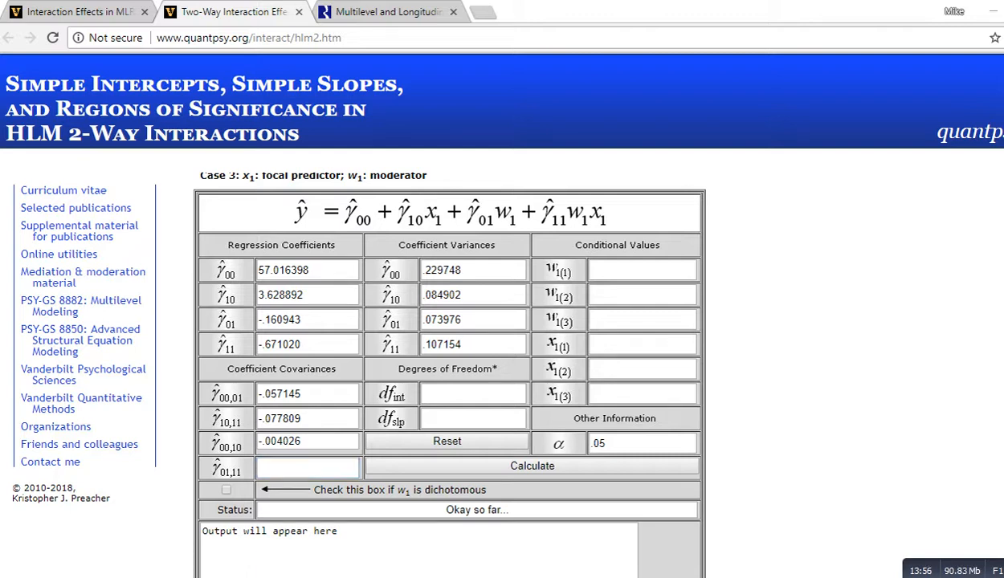
pyautogui.moveTo(479, 231); pyautogui.dragTo(507, 233)
pyautogui.moveTo(213, 484); pyautogui.dragTo(253, 479)
pyautogui.moveTo(545, 231); pyautogui.dragTo(565, 227)
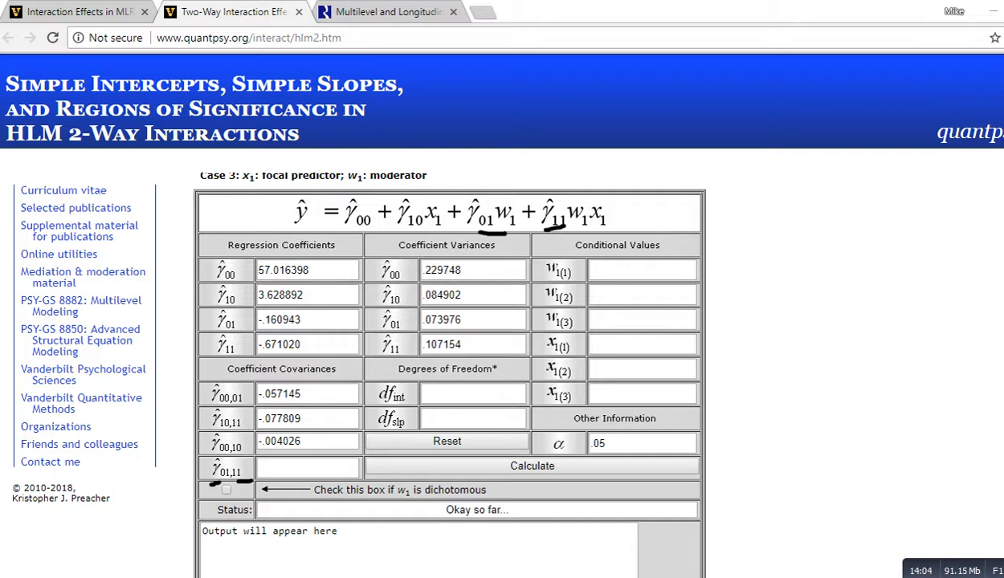
pyautogui.press('e')
pyautogui.click(308, 468)
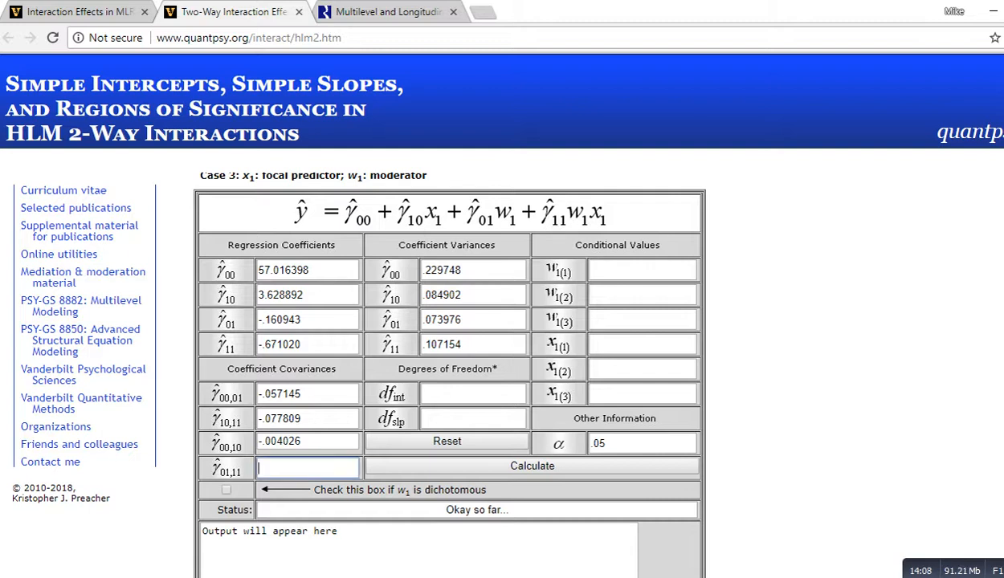
pyautogui.hotkey('alt', 'Tab')
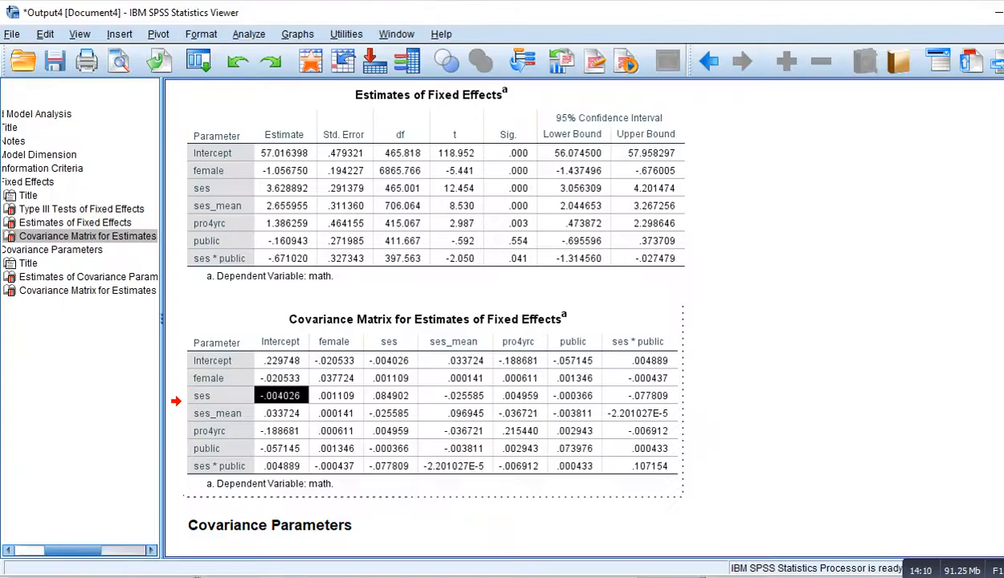
pyautogui.click(572, 341)
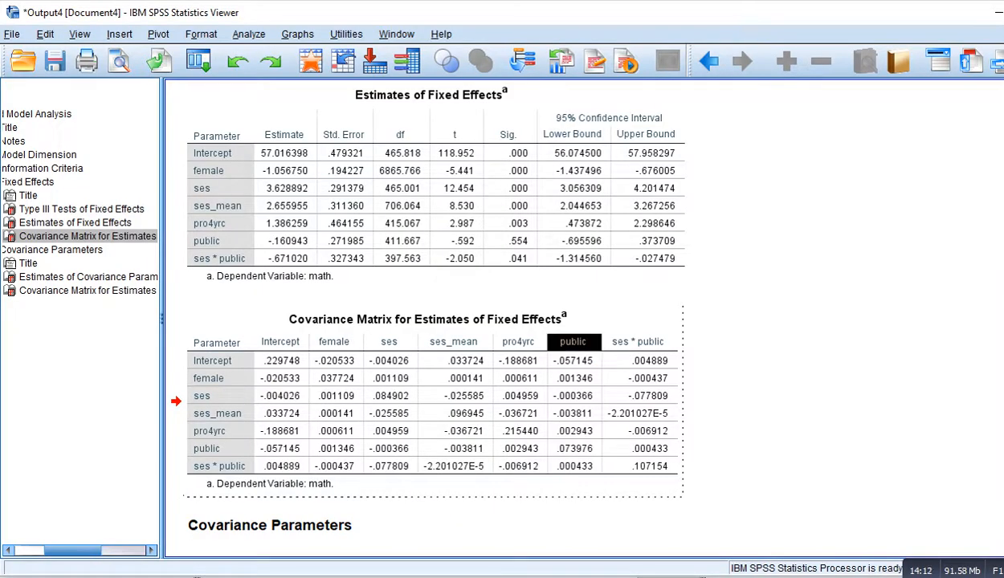
pyautogui.click(575, 466)
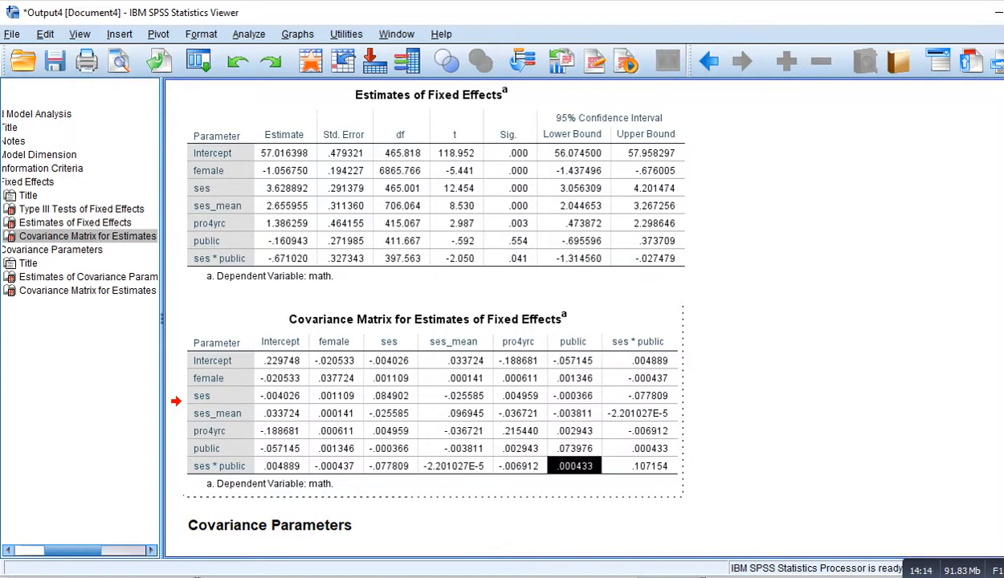
pyautogui.hotkey('alt', 'Tab')
pyautogui.write('.000433')
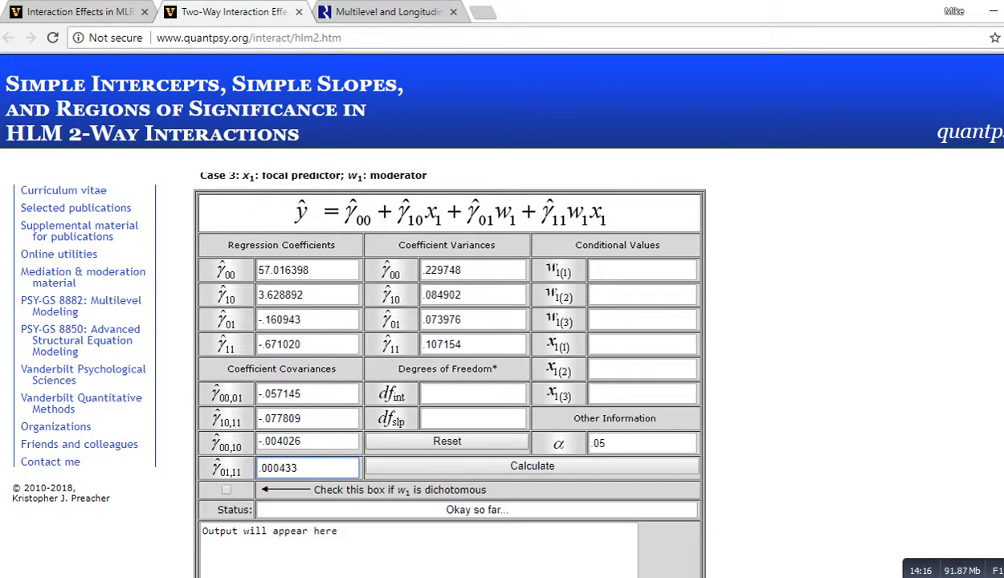
# Step: Mark w1 as dichotomous and run the calculation
pyautogui.scroll(-1, 450, 346)
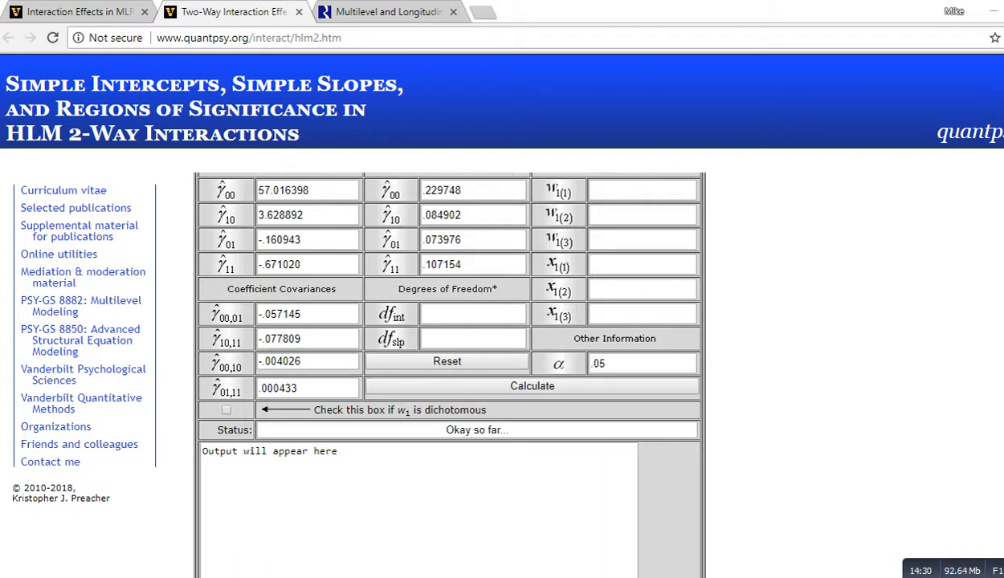
pyautogui.scroll(-1, 450, 361)
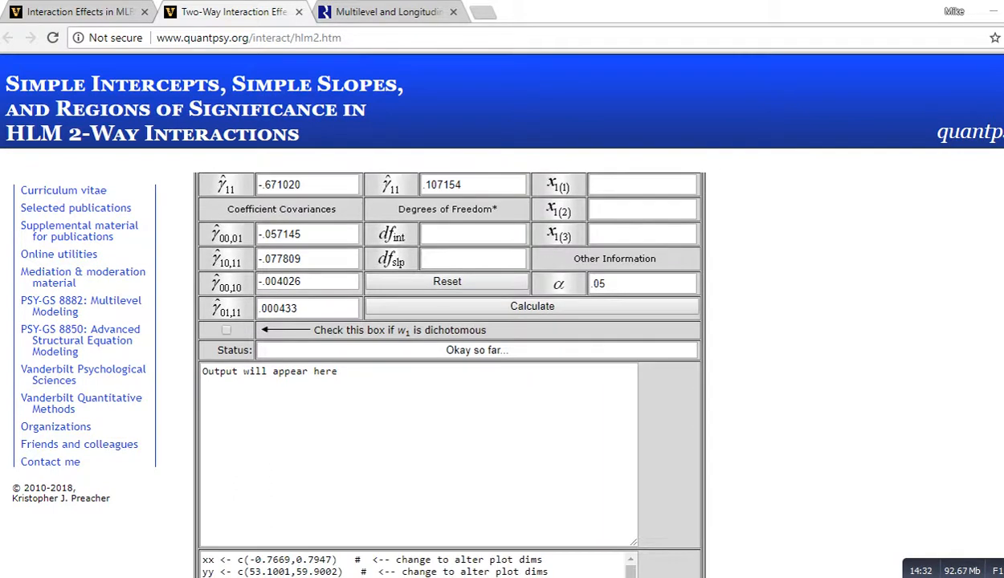
pyautogui.scroll(2, 449, 362)
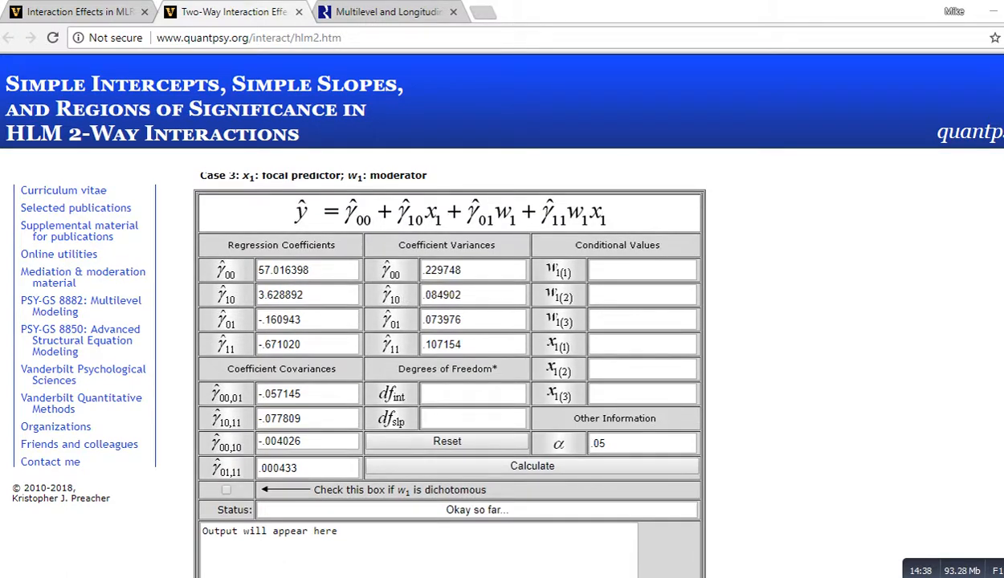
pyautogui.moveTo(320, 490); pyautogui.dragTo(486, 490)
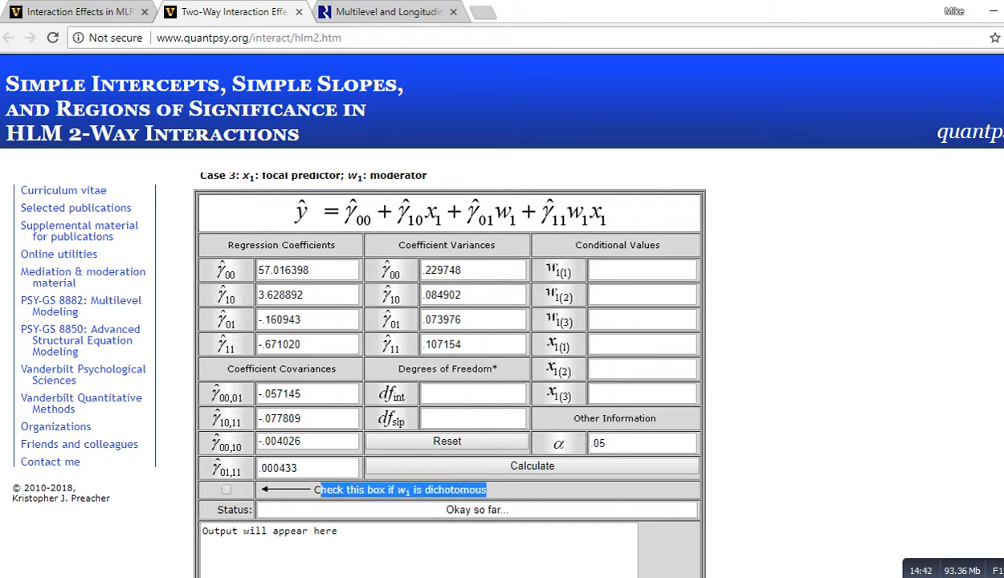
pyautogui.click(226, 489)
pyautogui.click(606, 443)
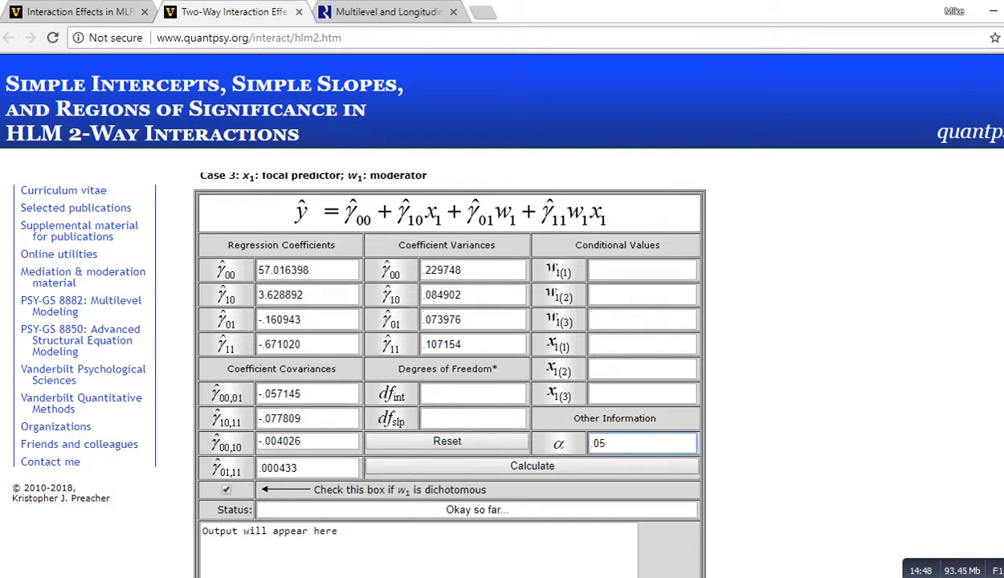
pyautogui.click(532, 466)
# Step: Review the regions of significance and simple intercepts and slopes in the calculator output
pyautogui.scroll(-3, 450, 362)
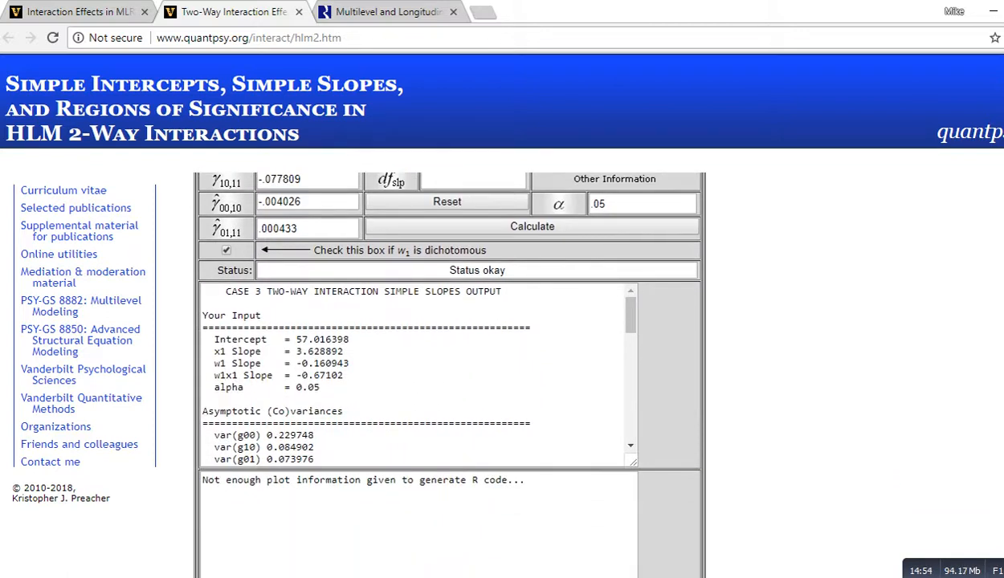
pyautogui.moveTo(354, 339); pyautogui.dragTo(281, 428)
pyautogui.scroll(-2, 418, 373)
pyautogui.click(281, 428)
pyautogui.scroll(-4, 418, 374)
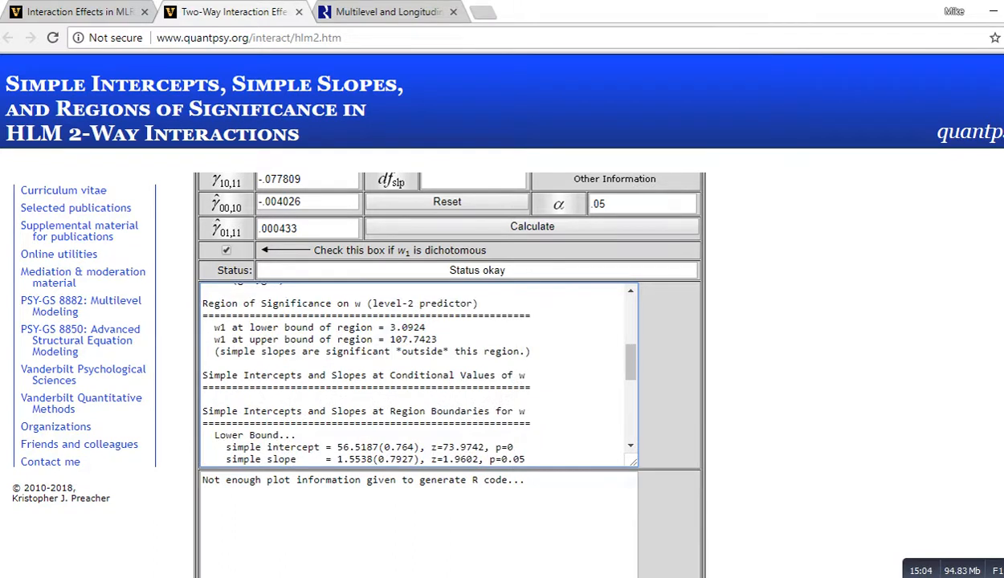
pyautogui.scroll(-2, 414, 374)
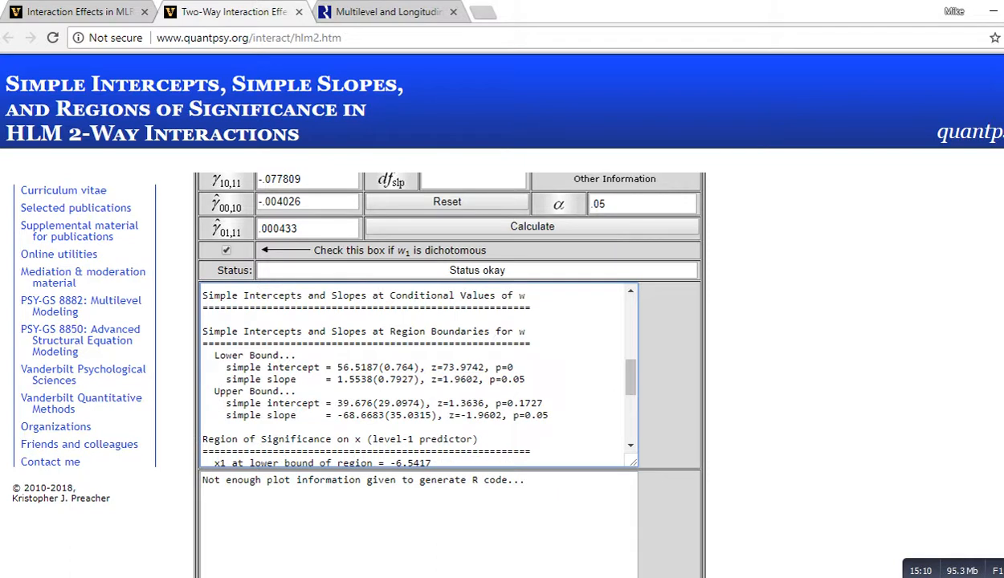
pyautogui.scroll(-4, 414, 374)
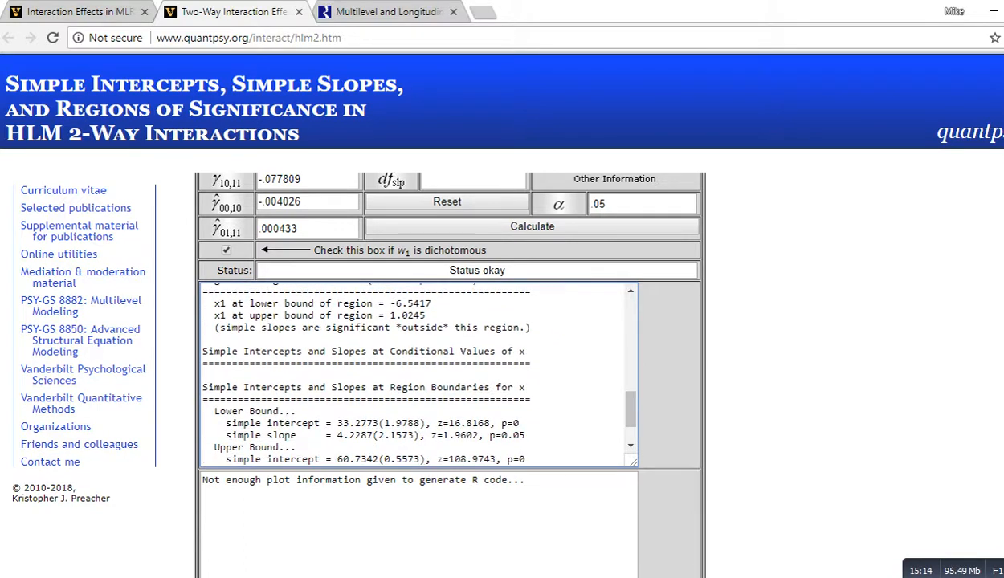
pyautogui.scroll(3, 449, 370)
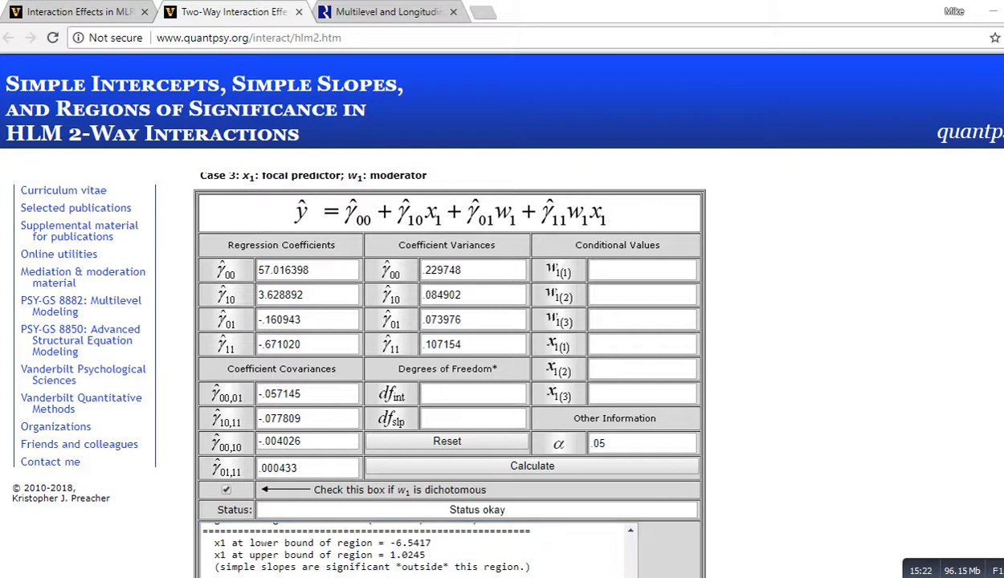
pyautogui.moveTo(782, 332)
pyautogui.mouseDown()
pyautogui.moveTo(785, 356)
pyautogui.moveTo(807, 344)
pyautogui.moveTo(813, 325)
pyautogui.moveTo(888, 314)
pyautogui.moveTo(913, 324)
pyautogui.mouseUp()
pyautogui.moveTo(820, 338)
pyautogui.mouseDown()
pyautogui.moveTo(846, 337)
pyautogui.moveTo(792, 347)
pyautogui.mouseUp()
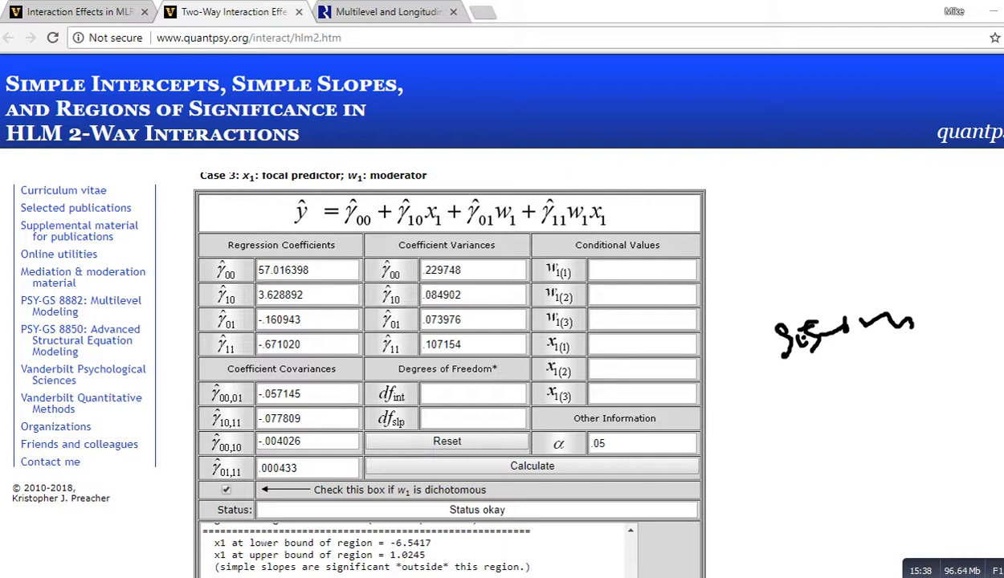
pyautogui.moveTo(802, 214)
pyautogui.mouseDown()
pyautogui.moveTo(792, 214)
pyautogui.moveTo(802, 219)
pyautogui.moveTo(795, 214)
pyautogui.moveTo(795, 257)
pyautogui.mouseUp()
pyautogui.press('Escape')
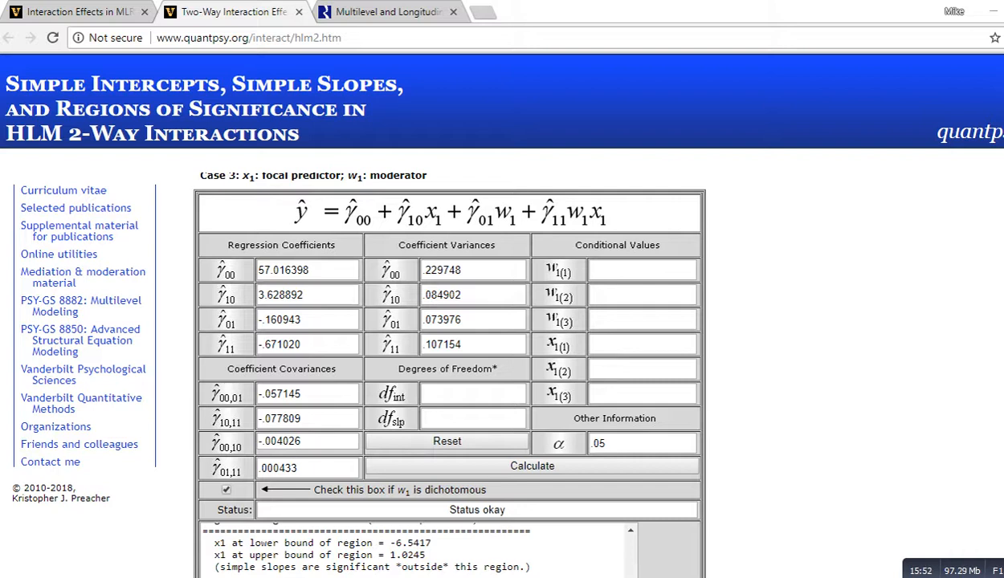
pyautogui.moveTo(497, 231); pyautogui.dragTo(516, 231)
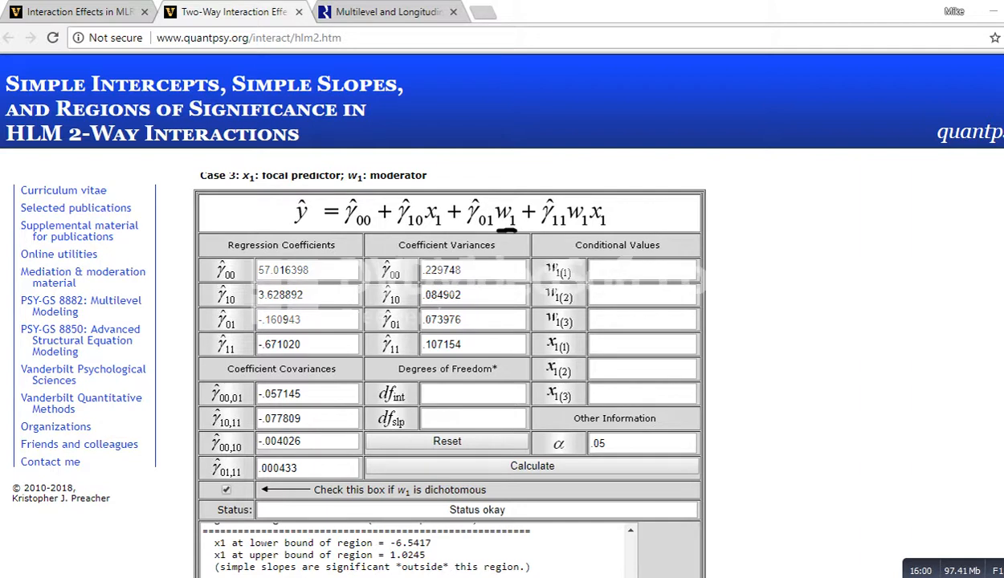
pyautogui.moveTo(619, 259); pyautogui.dragTo(617, 304)
pyautogui.press('Escape')
pyautogui.click(225, 489)
pyautogui.click(226, 490)
# Step: Set the first two conditional values of w1 to 0 and 1
pyautogui.click(641, 270)
pyautogui.write('0')
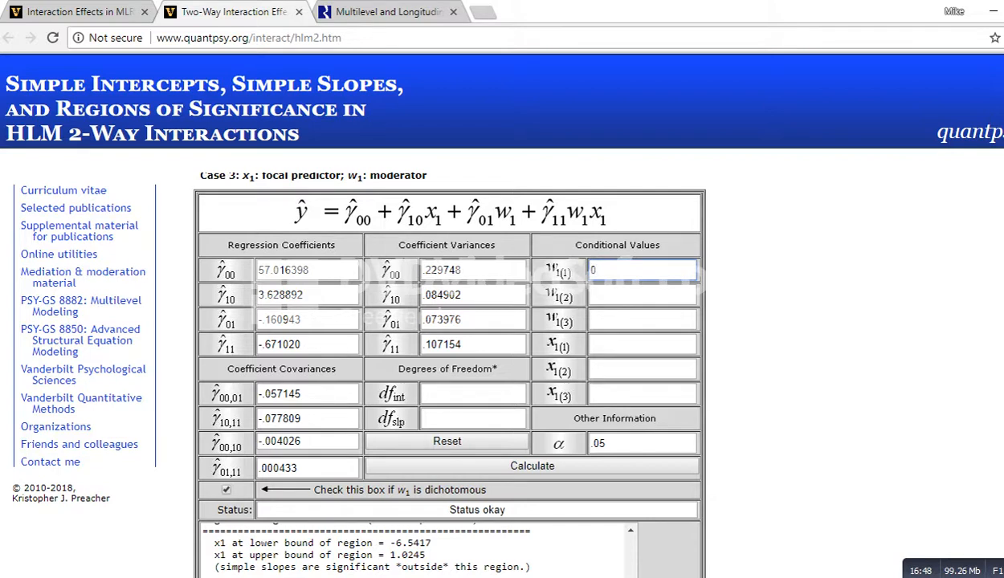
pyautogui.press('Tab')
pyautogui.write('1')
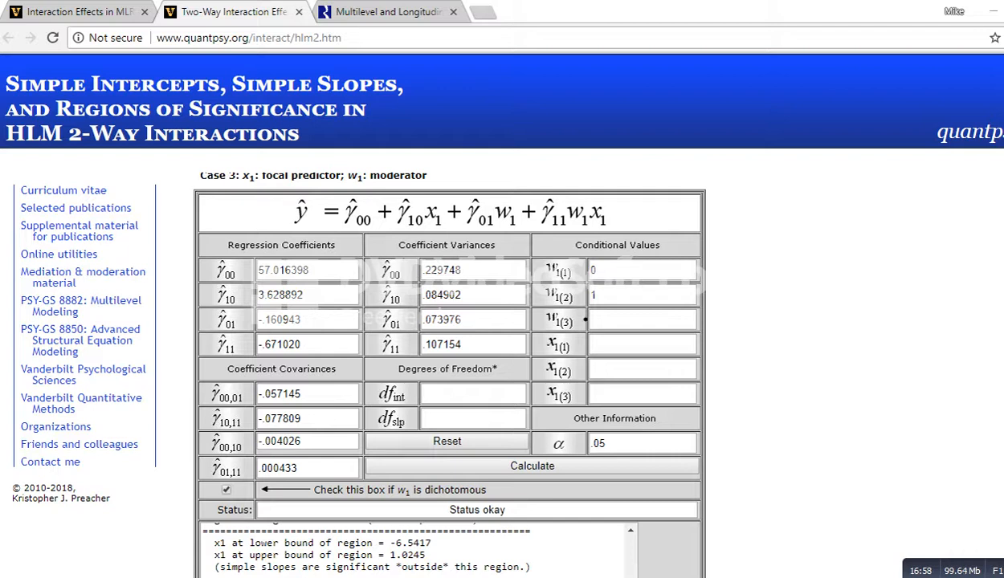
pyautogui.moveTo(751, 293); pyautogui.dragTo(935, 279)
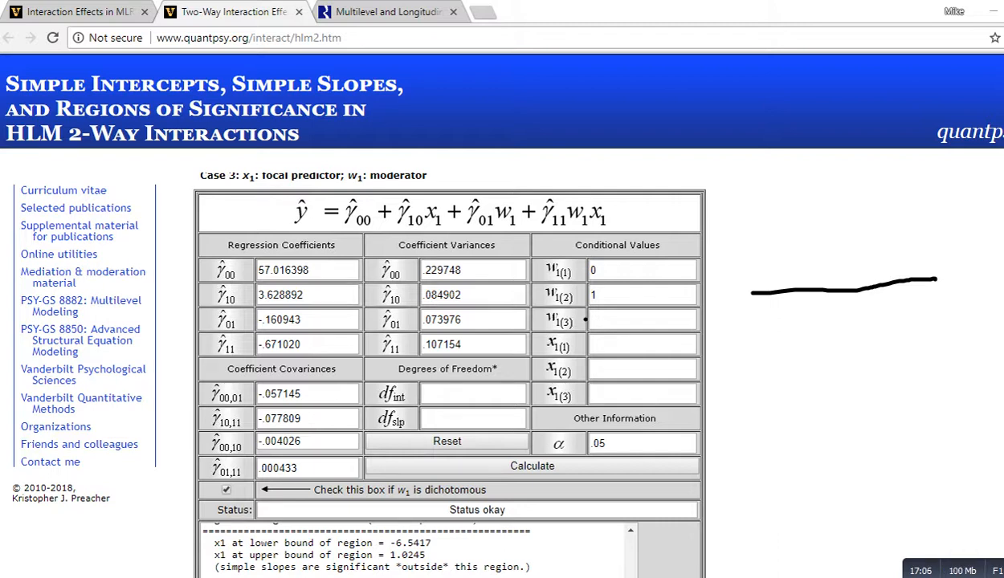
pyautogui.moveTo(636, 301)
pyautogui.mouseDown()
pyautogui.moveTo(640, 290)
pyautogui.moveTo(658, 300)
pyautogui.mouseUp()
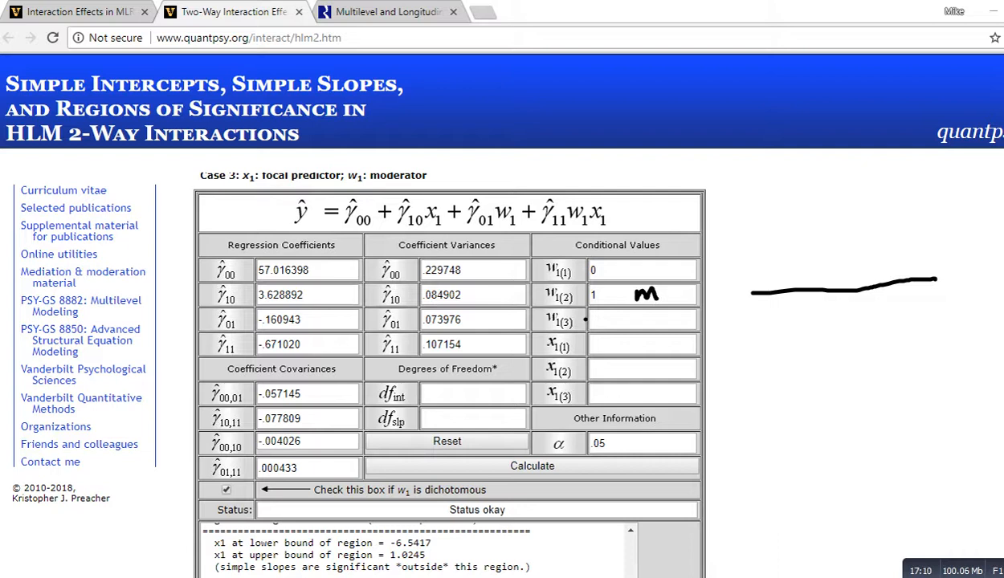
pyautogui.moveTo(623, 268)
pyautogui.mouseDown()
pyautogui.moveTo(649, 277)
pyautogui.moveTo(678, 265)
pyautogui.mouseUp()
pyautogui.moveTo(638, 322)
pyautogui.mouseDown()
pyautogui.moveTo(638, 331)
pyautogui.moveTo(655, 326)
pyautogui.mouseUp()
pyautogui.moveTo(674, 310)
pyautogui.mouseDown()
pyautogui.moveTo(669, 324)
pyautogui.moveTo(689, 323)
pyautogui.moveTo(640, 323)
pyautogui.mouseUp()
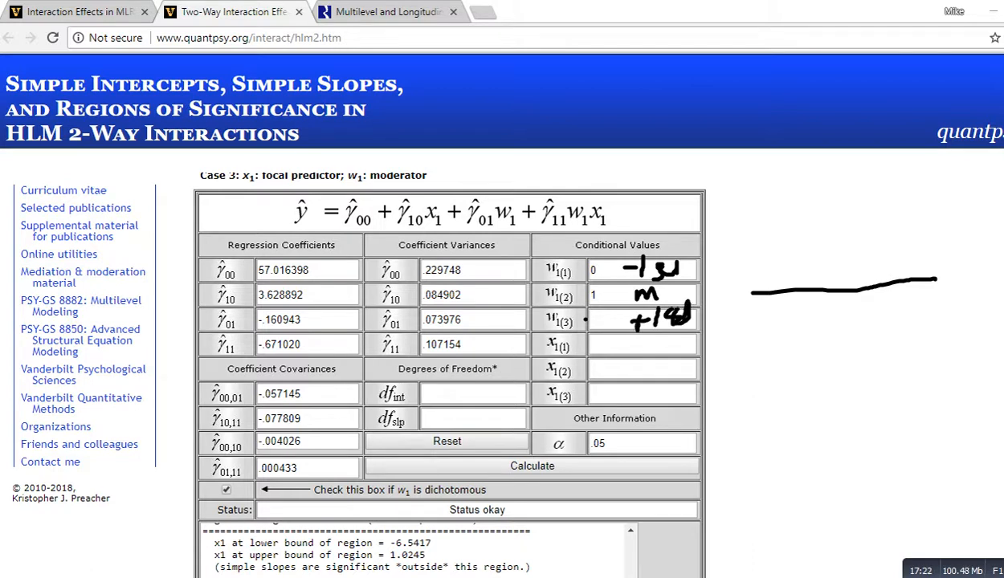
pyautogui.press('Escape')
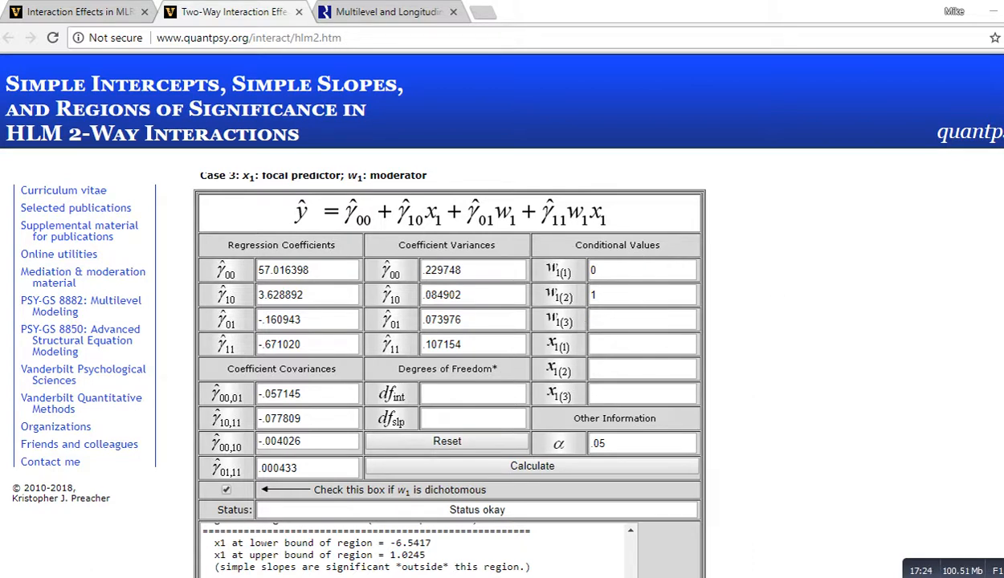
# Step: Examine the spreadsheet's ses sd, mean and low, med, high values and the formulas behind them
pyautogui.click(643, 345)
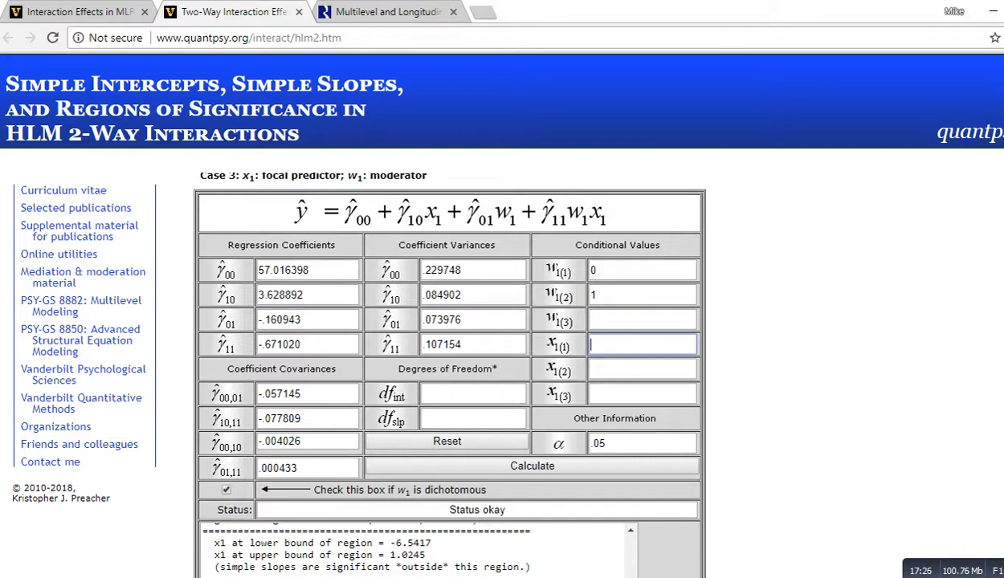
pyautogui.scroll(-1, 450, 361)
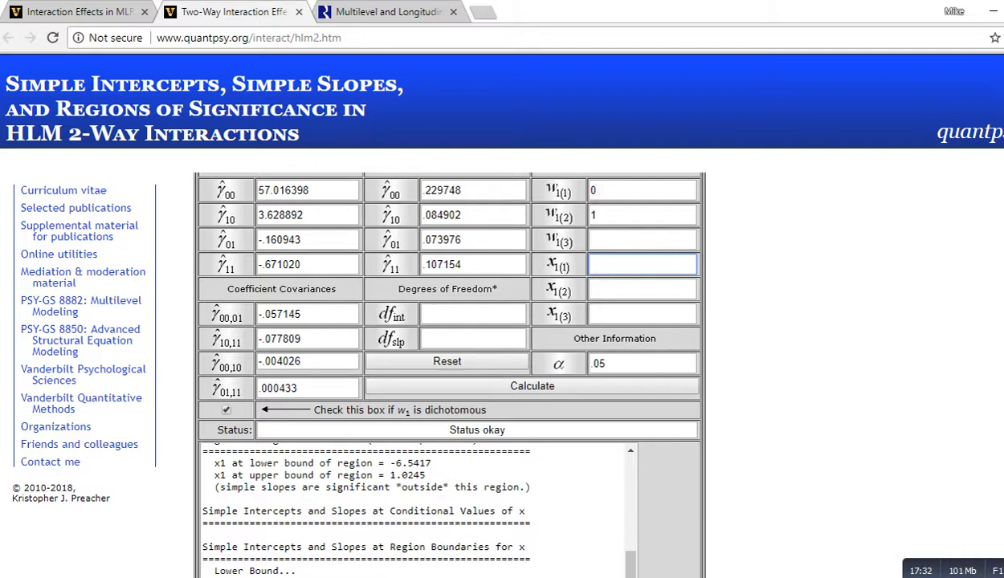
pyautogui.hotkey('alt', 'Tab')
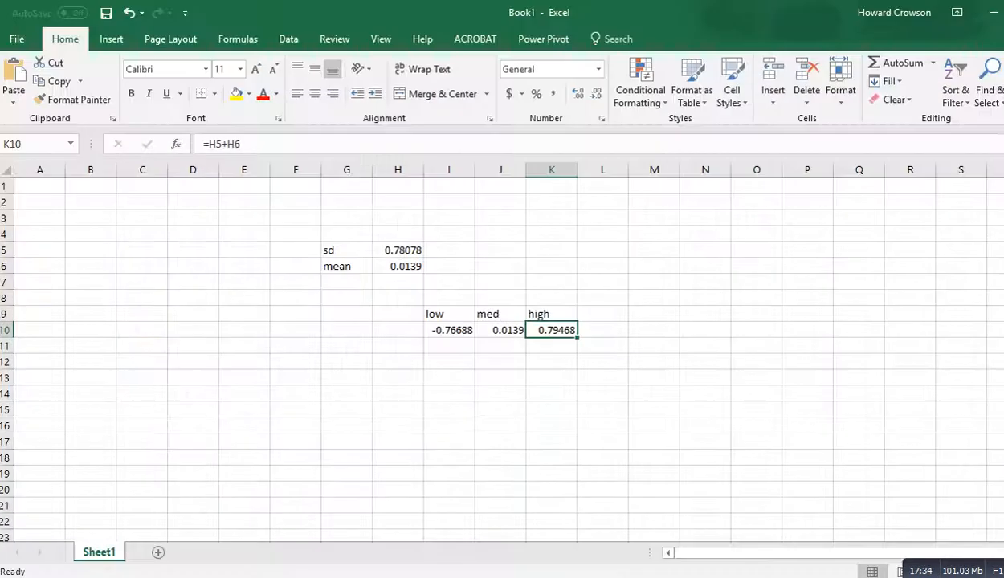
pyautogui.click(654, 330)
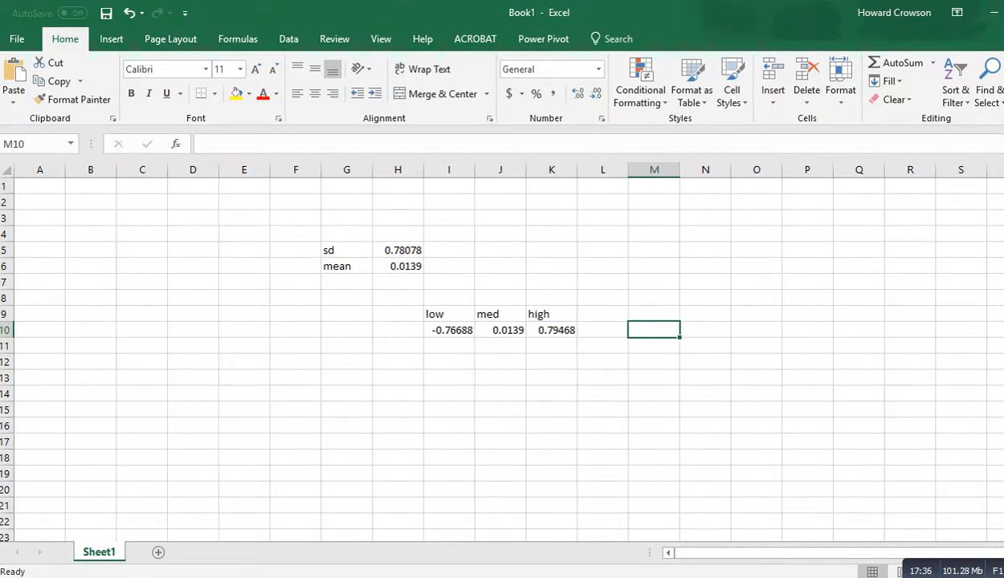
pyautogui.click(397, 266)
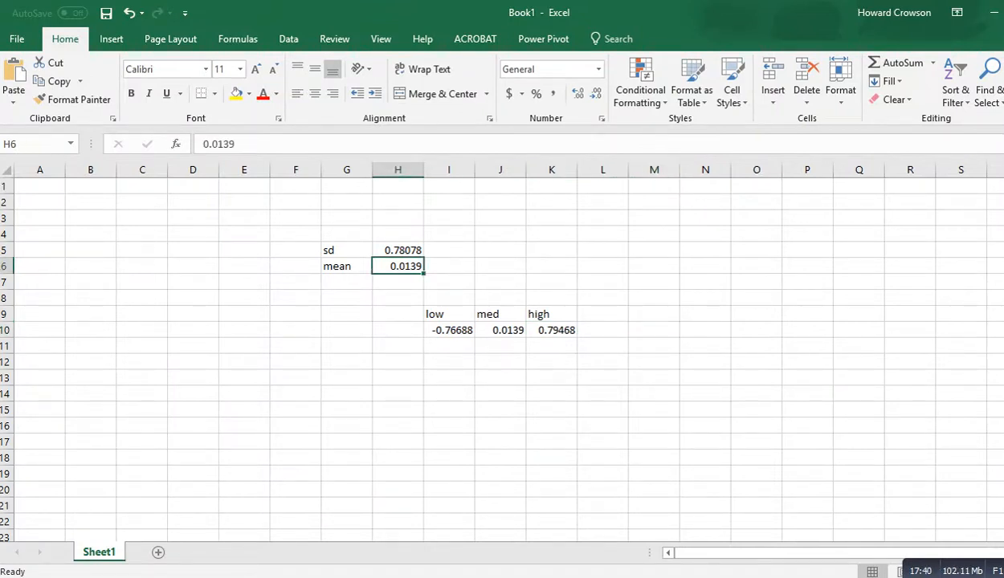
pyautogui.click(398, 250)
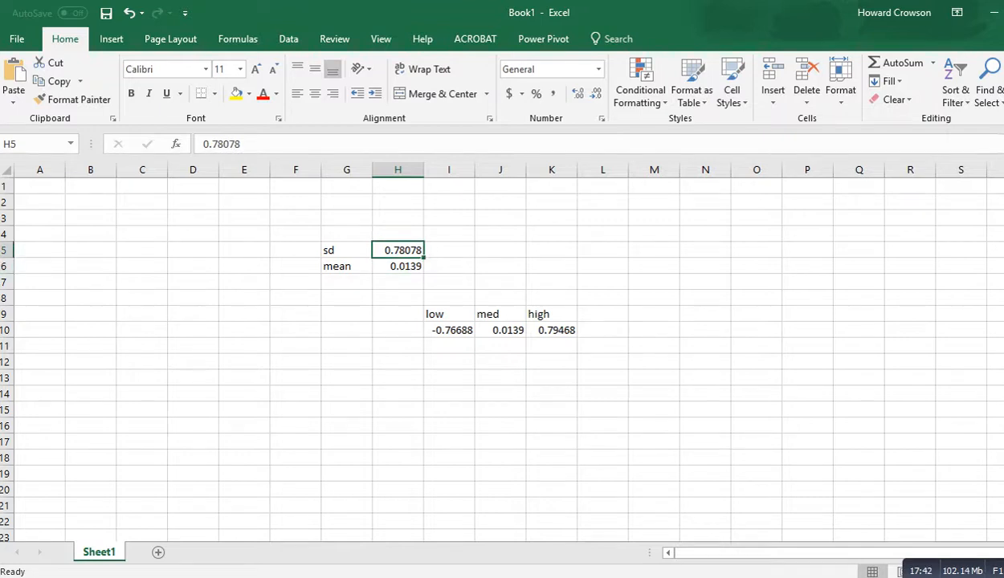
pyautogui.click(449, 330)
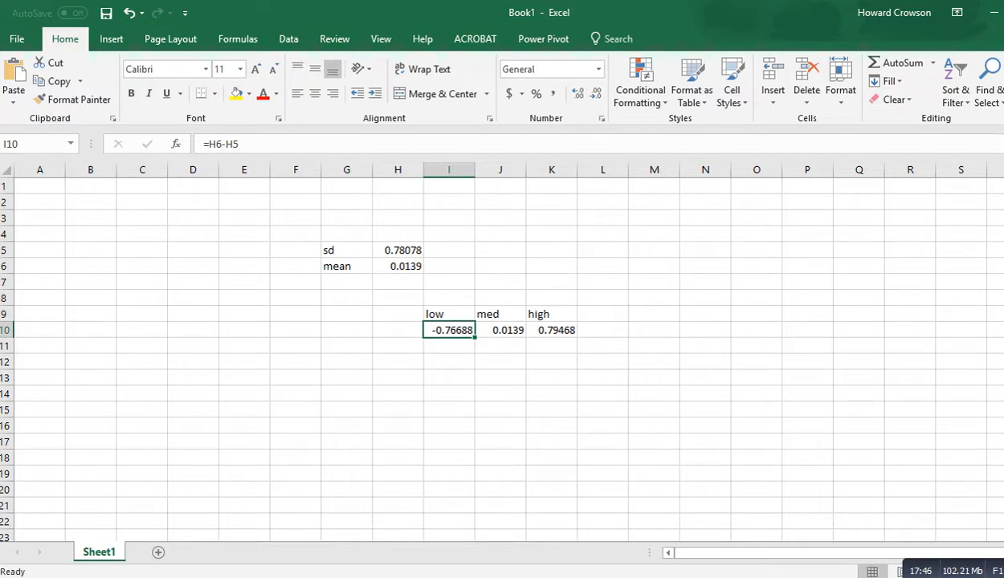
pyautogui.click(500, 330)
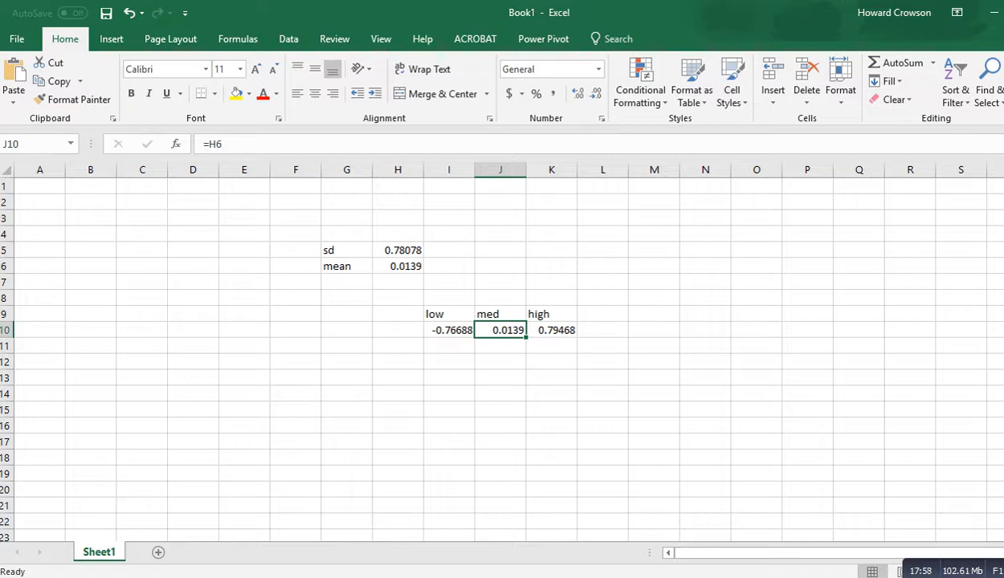
pyautogui.click(449, 330)
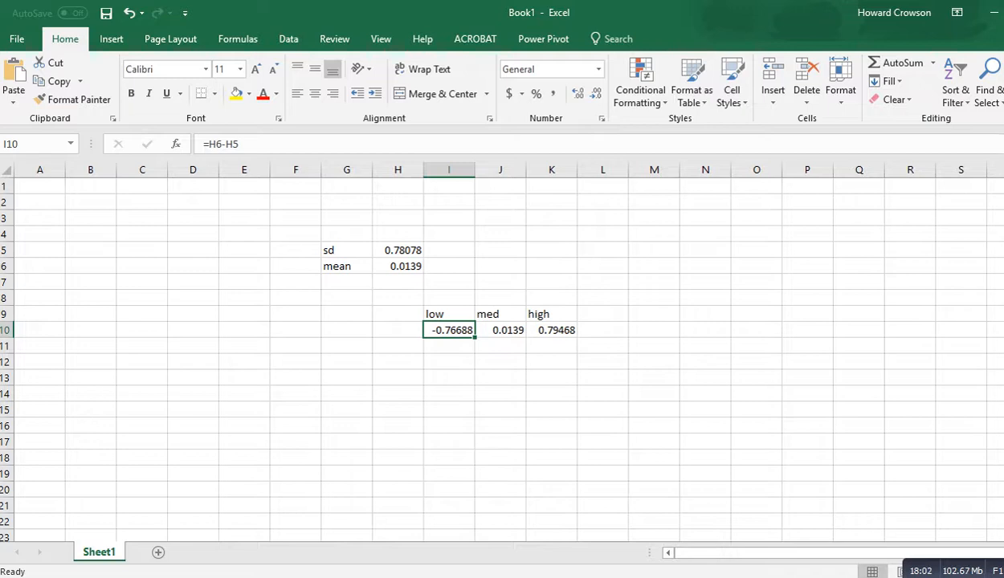
# Step: Copy the low ses value -0.76688 from the spreadsheet into the calculator's first conditional value of x1
pyautogui.click(397, 249)
pyautogui.click(449, 330)
pyautogui.click(552, 330)
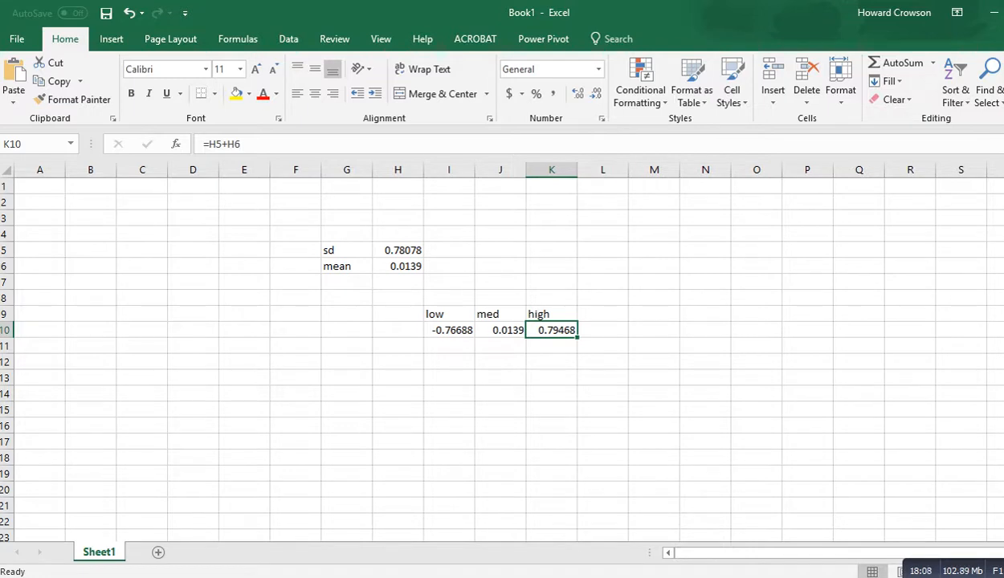
pyautogui.click(550, 361)
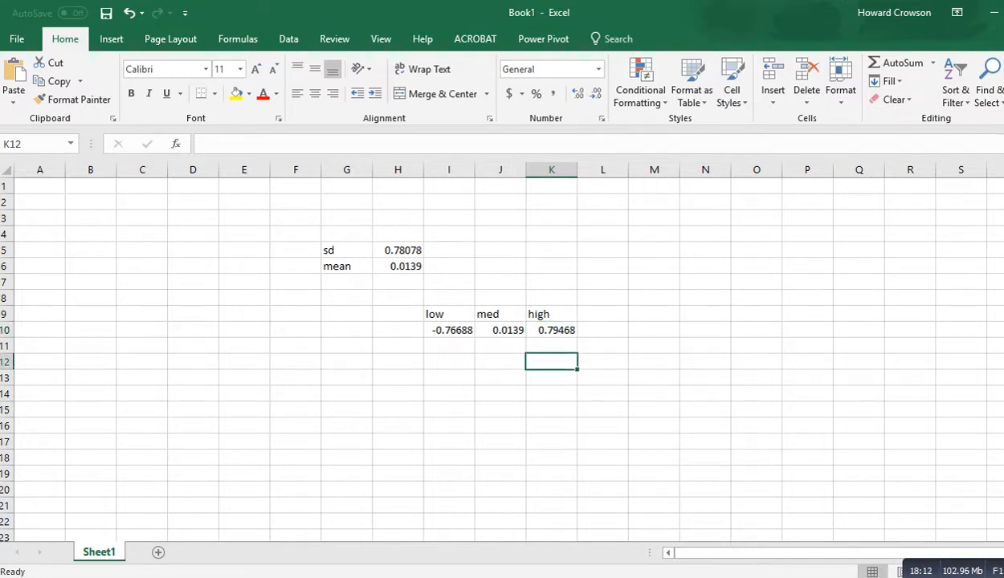
pyautogui.click(449, 330)
pyautogui.hotkey('ctrl', 'c')
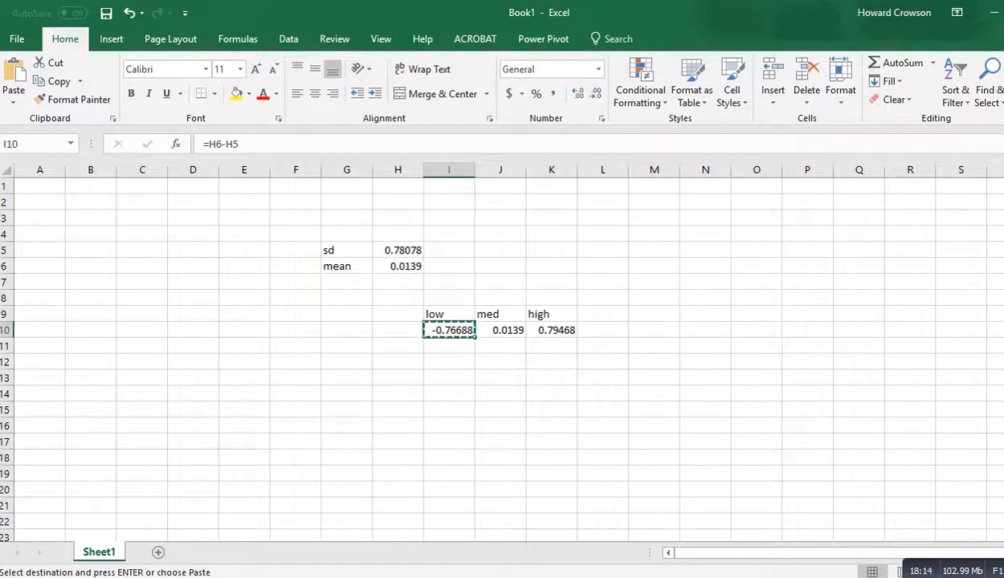
pyautogui.hotkey('alt', 'Tab')
pyautogui.hotkey('ctrl', 'v')
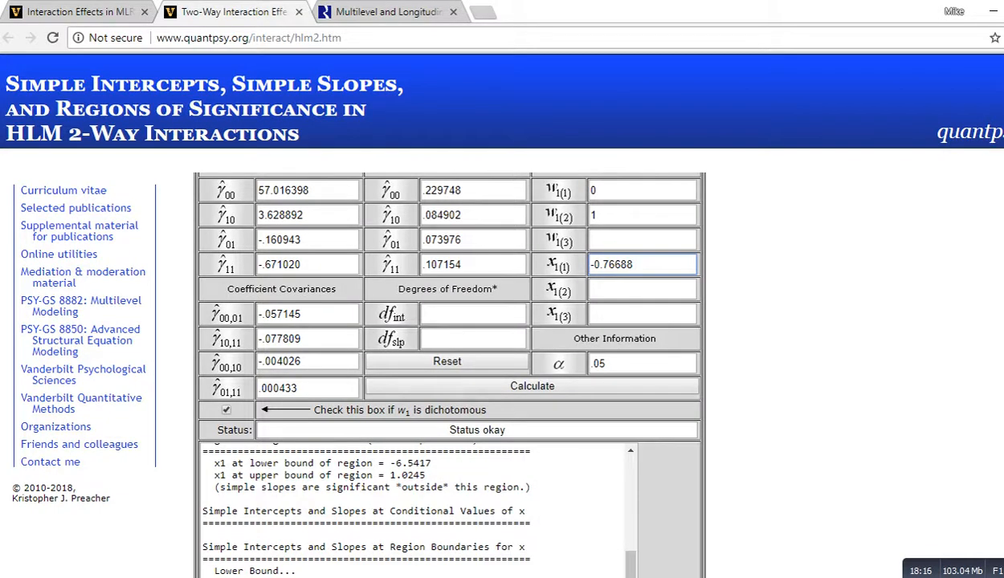
pyautogui.press('Tab')
pyautogui.hotkey('alt', 'Tab')
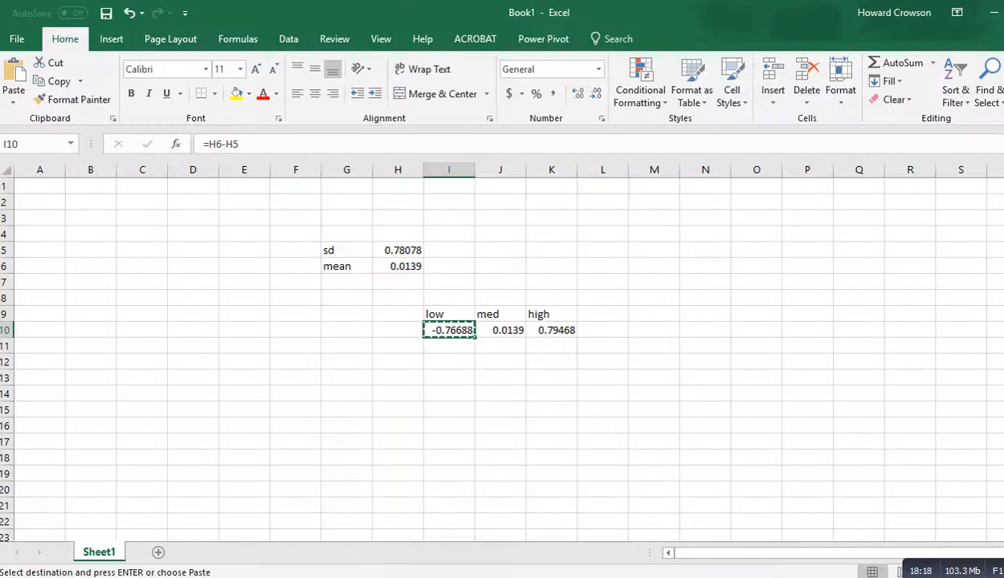
# Step: Copy the medium ses value 0.0139 from the spreadsheet into the second conditional value of x1
pyautogui.press('Right')
pyautogui.hotkey('ctrl', 'c')
pyautogui.hotkey('alt', 'Tab')
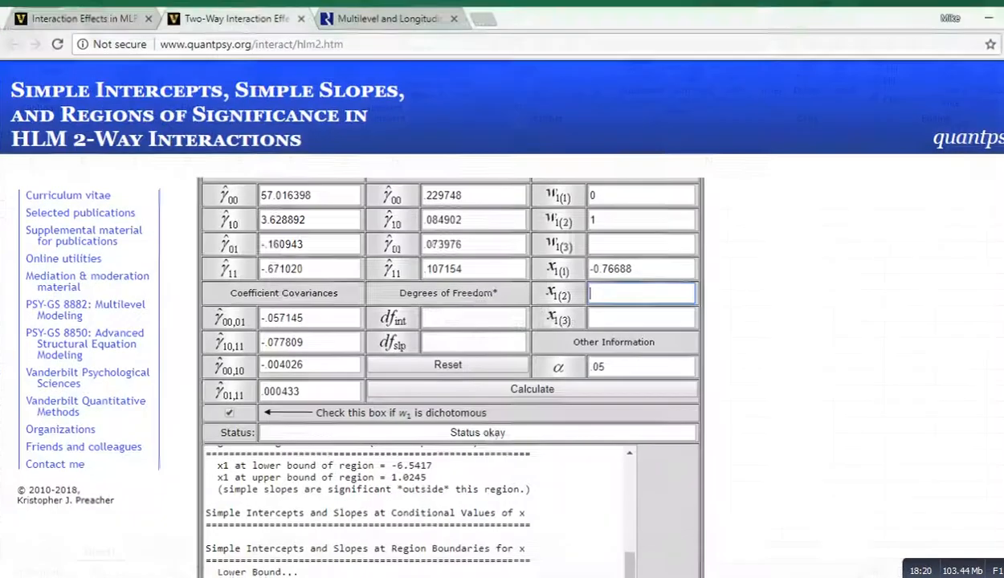
pyautogui.hotkey('ctrl', 'v')
pyautogui.press('Tab')
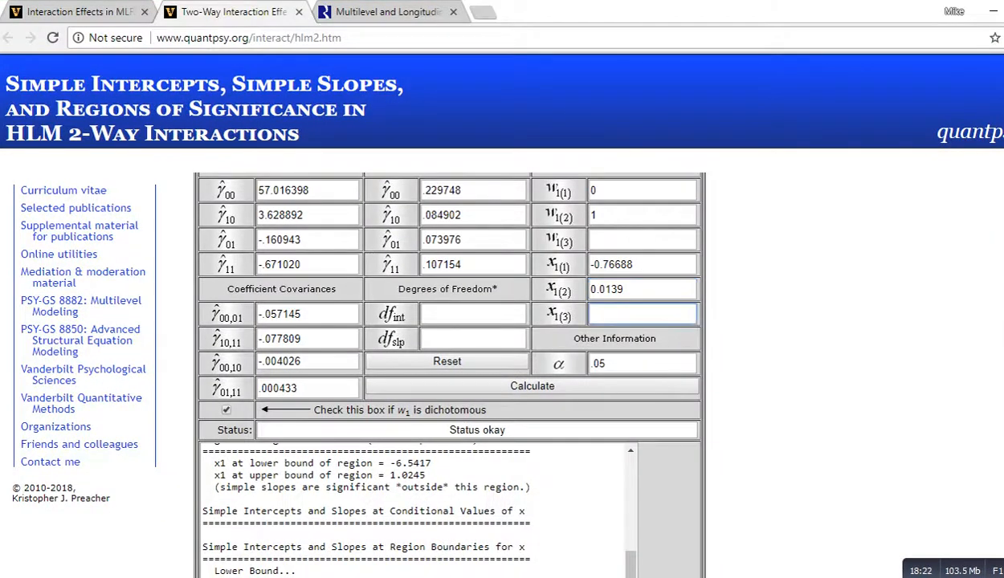
# Step: Copy the high ses value 0.79468 from the spreadsheet into the third conditional value of x1
pyautogui.hotkey('alt', 'Tab')
pyautogui.press('Right')
pyautogui.hotkey('ctrl', 'c')
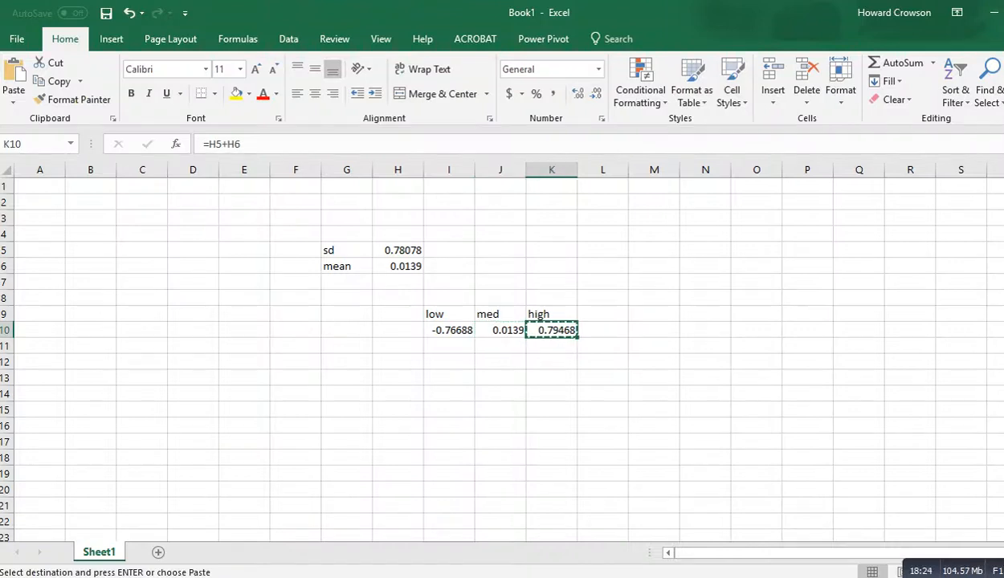
pyautogui.hotkey('alt', 'Tab')
pyautogui.hotkey('ctrl', 'v')
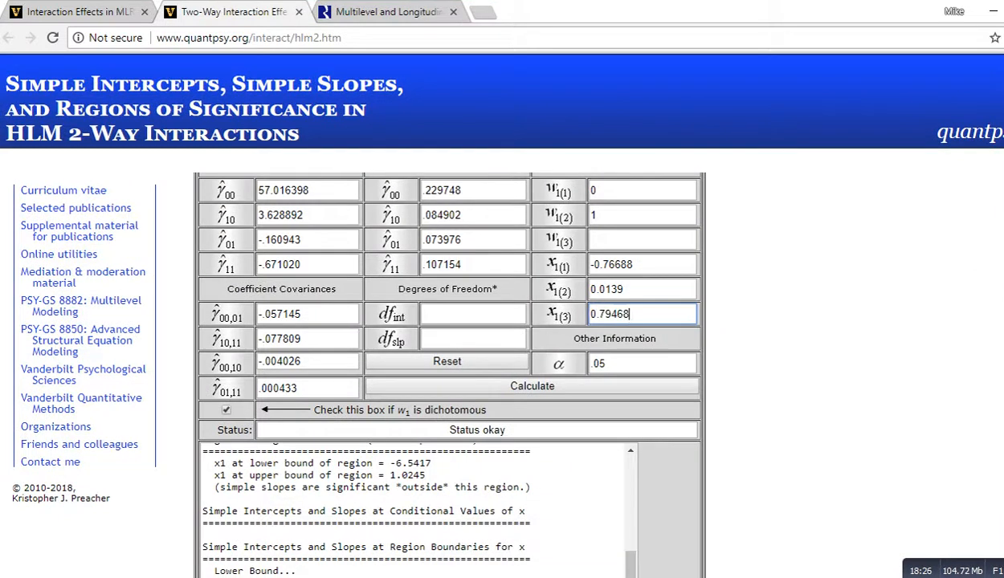
# Step: Recalculate the simple intercepts and slopes with the new x1 conditional values
pyautogui.scroll(2, 449, 369)
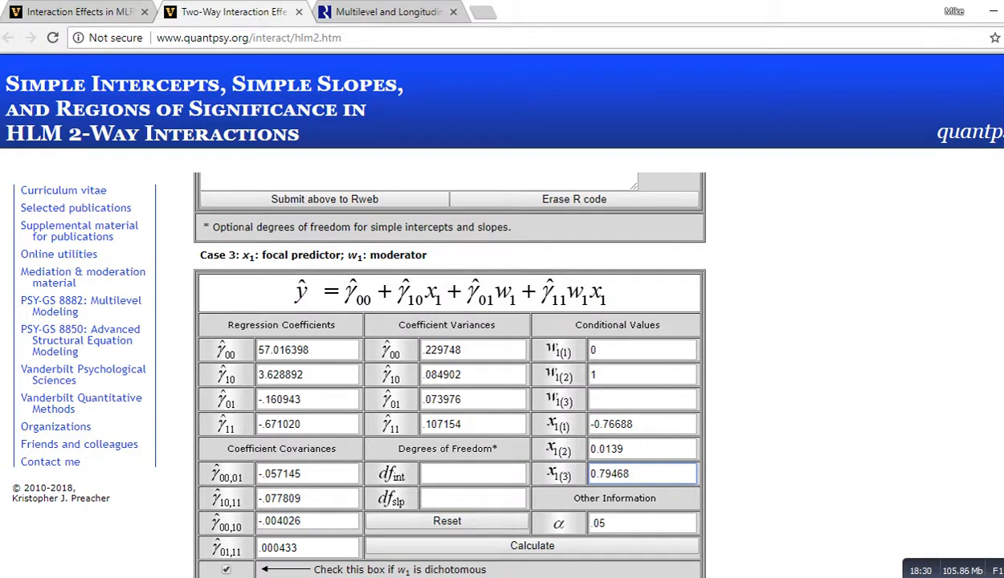
pyautogui.scroll(-1, 450, 369)
pyautogui.scroll(-1, 450, 370)
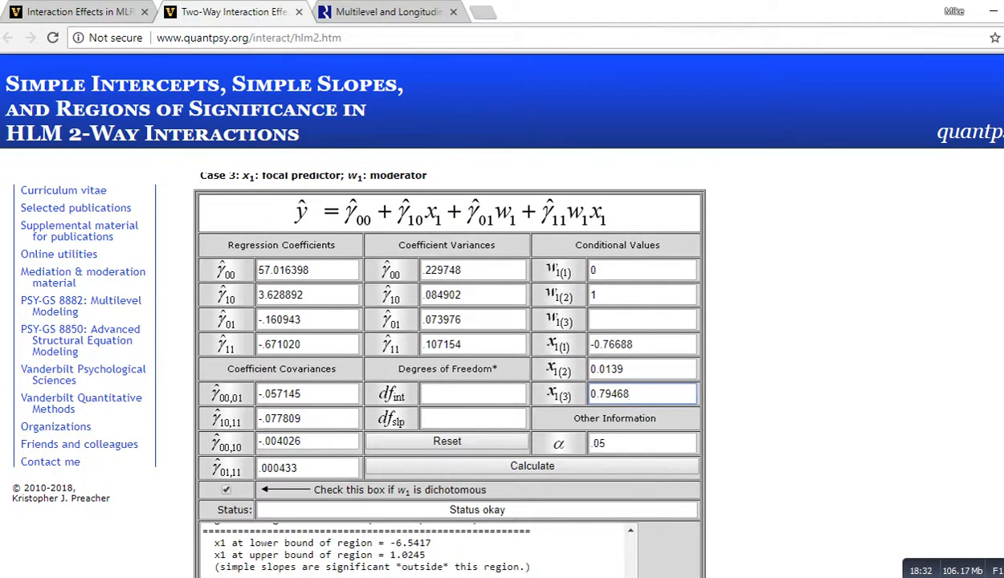
pyautogui.scroll(-1, 450, 370)
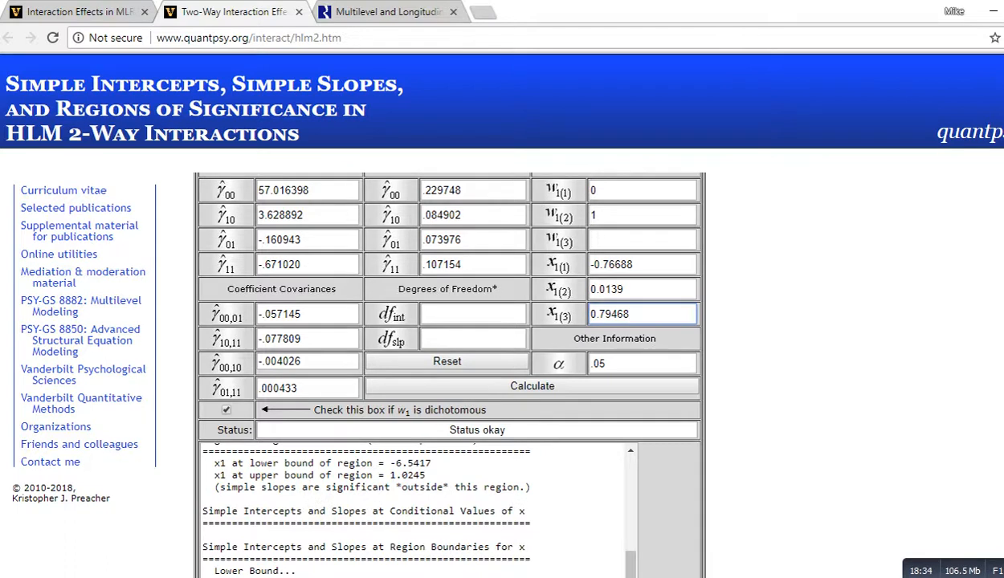
pyautogui.click(532, 386)
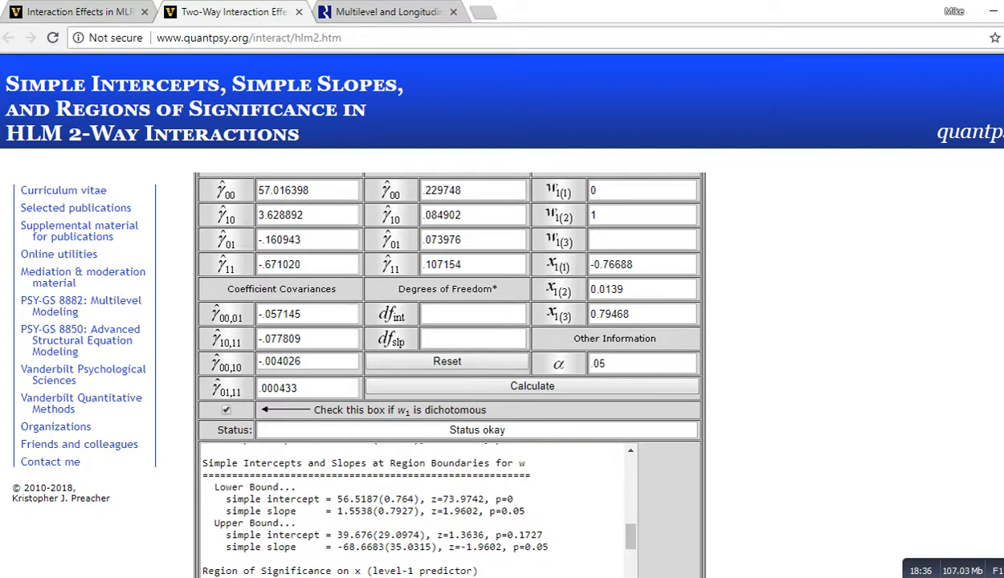
# Step: Review the asymptotic covariances and region of significance on w in the calculator output
pyautogui.scroll(-3, 532, 386)
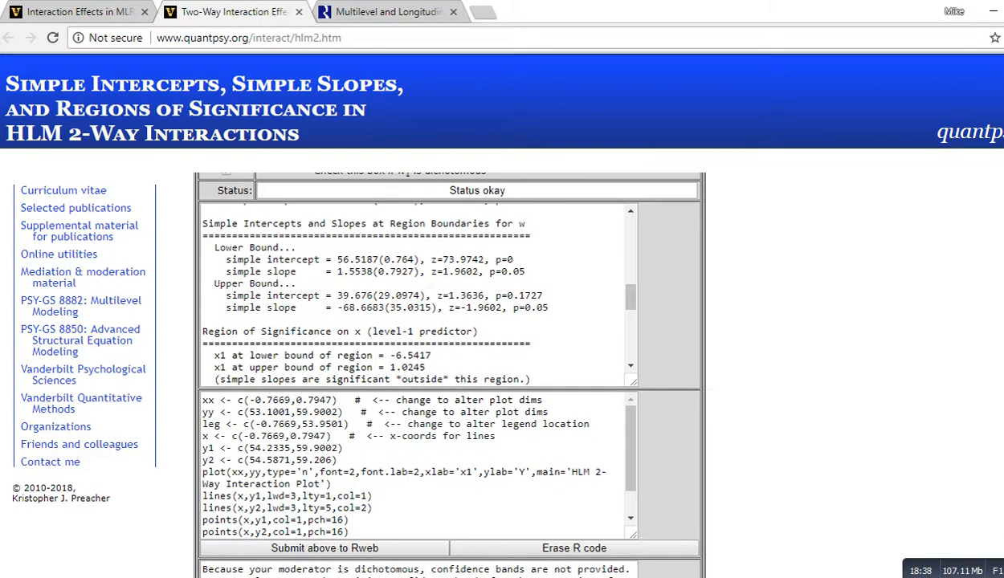
pyautogui.scroll(10, 417, 293)
pyautogui.scroll(-3, 418, 293)
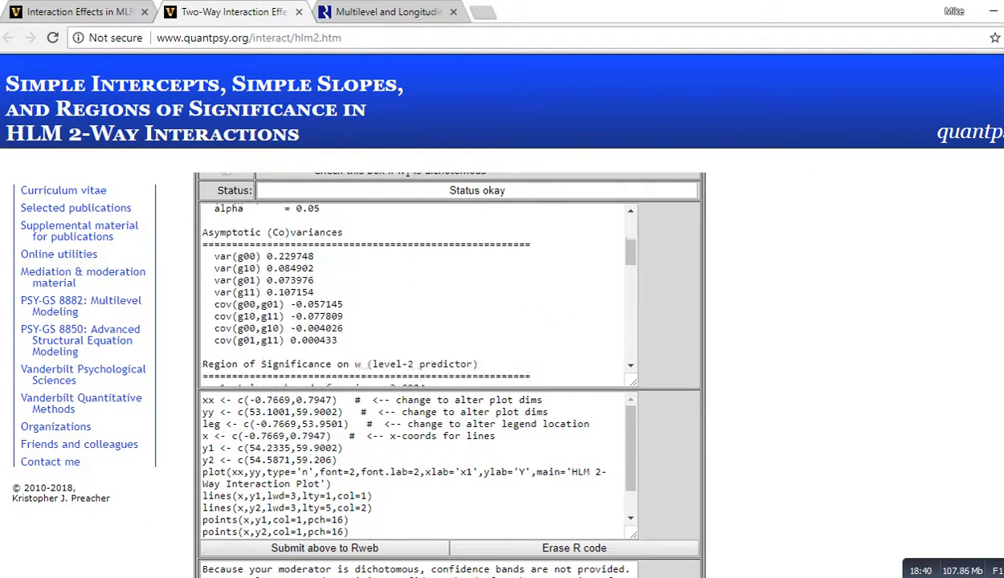
pyautogui.scroll(-2, 418, 293)
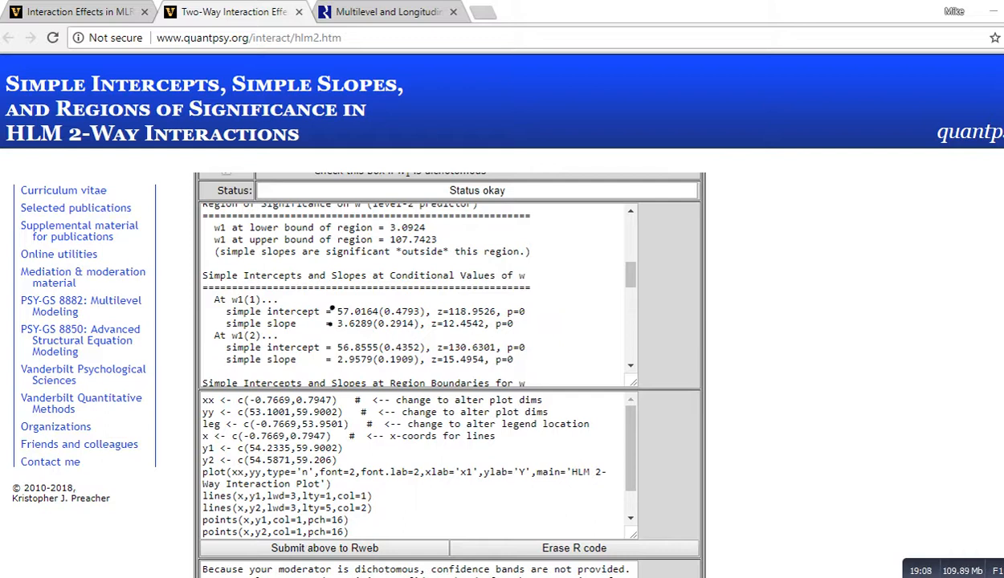
pyautogui.click(327, 347)
pyautogui.click(324, 359)
pyautogui.moveTo(243, 303); pyautogui.dragTo(266, 303)
pyautogui.press('Escape')
# Step: Review the simple intercepts, slopes, z and p values at the w1 conditional values 0 and 1
pyautogui.scroll(6, 450, 374)
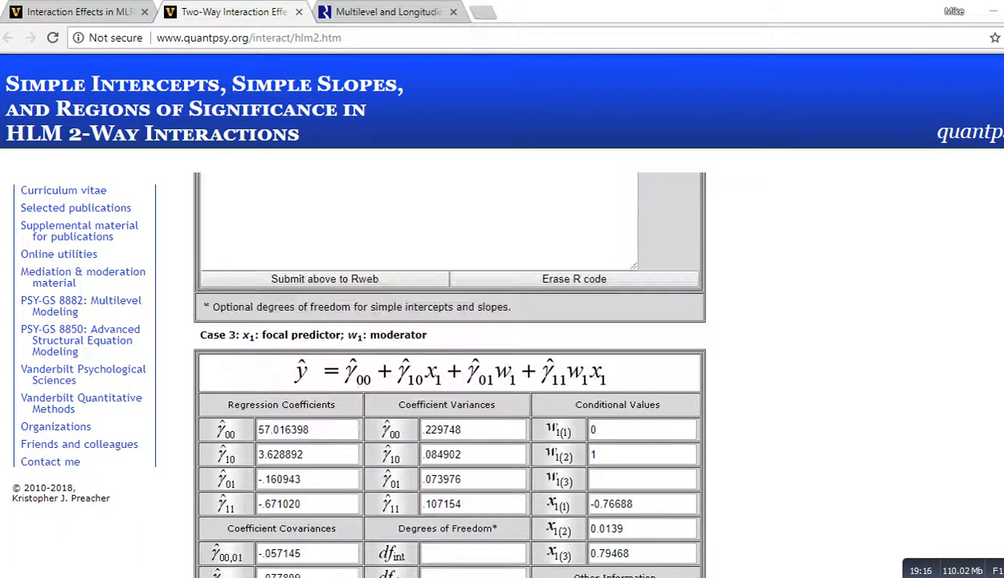
pyautogui.click(604, 430)
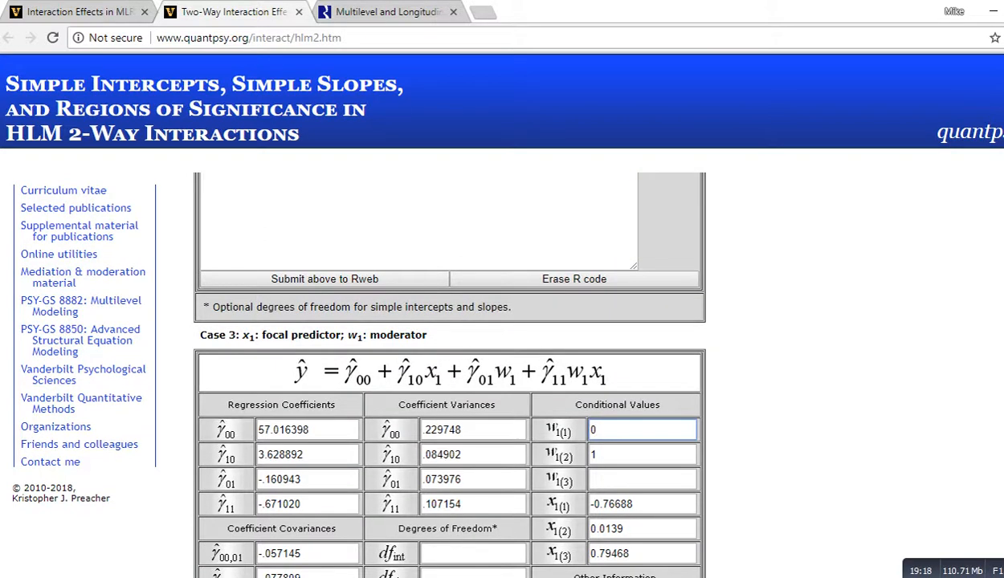
pyautogui.click(556, 425)
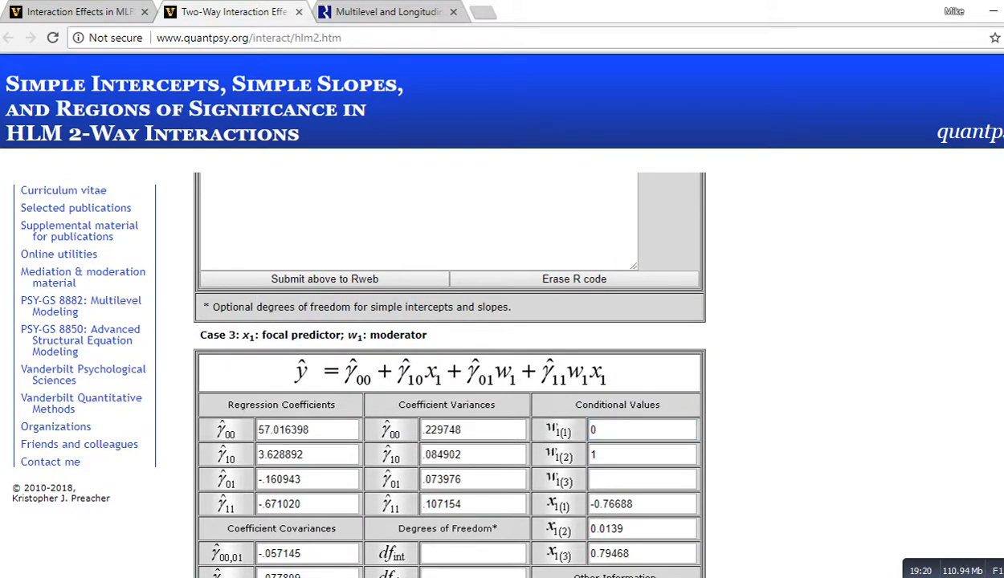
pyautogui.click(611, 429)
pyautogui.scroll(-3, 450, 374)
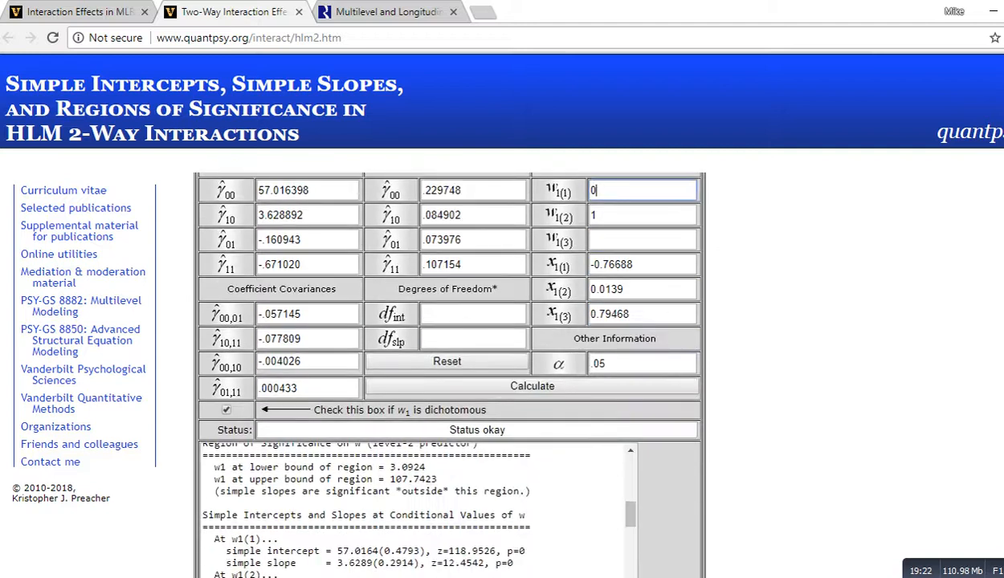
pyautogui.scroll(-3, 450, 370)
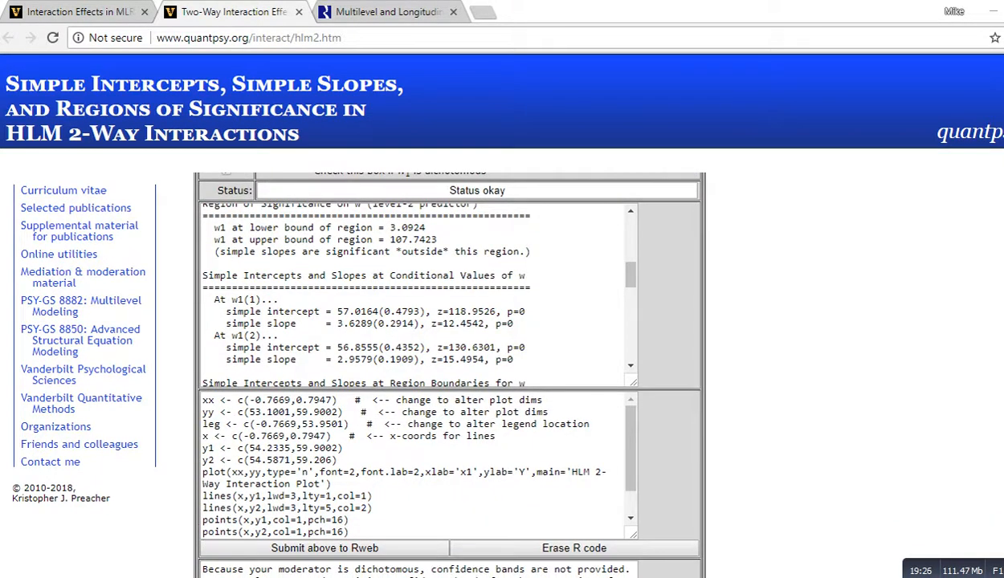
pyautogui.moveTo(230, 305)
pyautogui.mouseDown()
pyautogui.moveTo(261, 311)
pyautogui.moveTo(305, 292)
pyautogui.moveTo(286, 304)
pyautogui.moveTo(313, 301)
pyautogui.moveTo(321, 289)
pyautogui.mouseUp()
pyautogui.moveTo(337, 328); pyautogui.dragTo(532, 331)
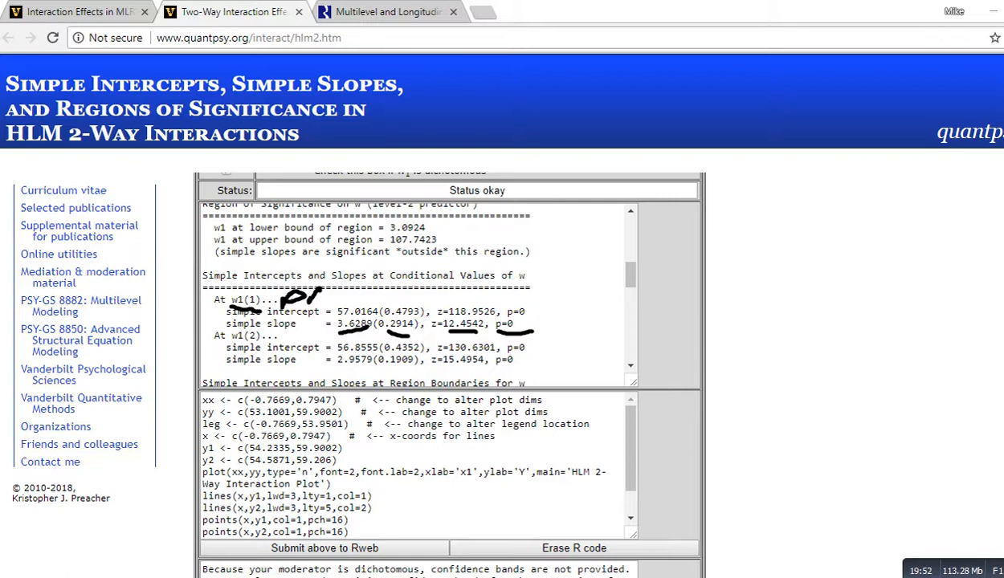
pyautogui.moveTo(269, 330)
pyautogui.mouseDown()
pyautogui.moveTo(267, 340)
pyautogui.moveTo(285, 338)
pyautogui.moveTo(298, 308)
pyautogui.mouseUp()
pyautogui.moveTo(302, 325)
pyautogui.mouseDown()
pyautogui.moveTo(318, 316)
pyautogui.moveTo(323, 328)
pyautogui.mouseUp()
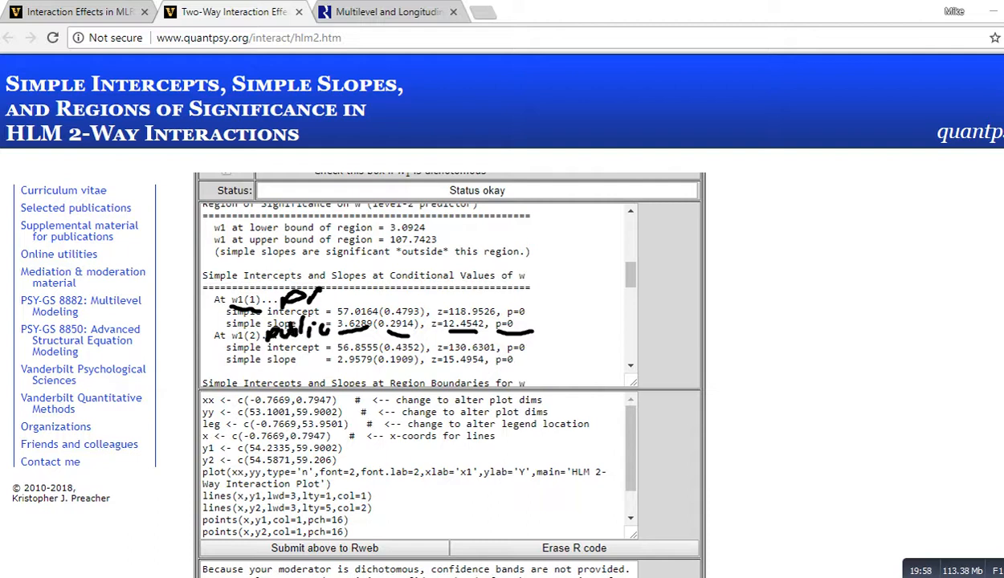
pyautogui.moveTo(335, 369); pyautogui.dragTo(526, 368)
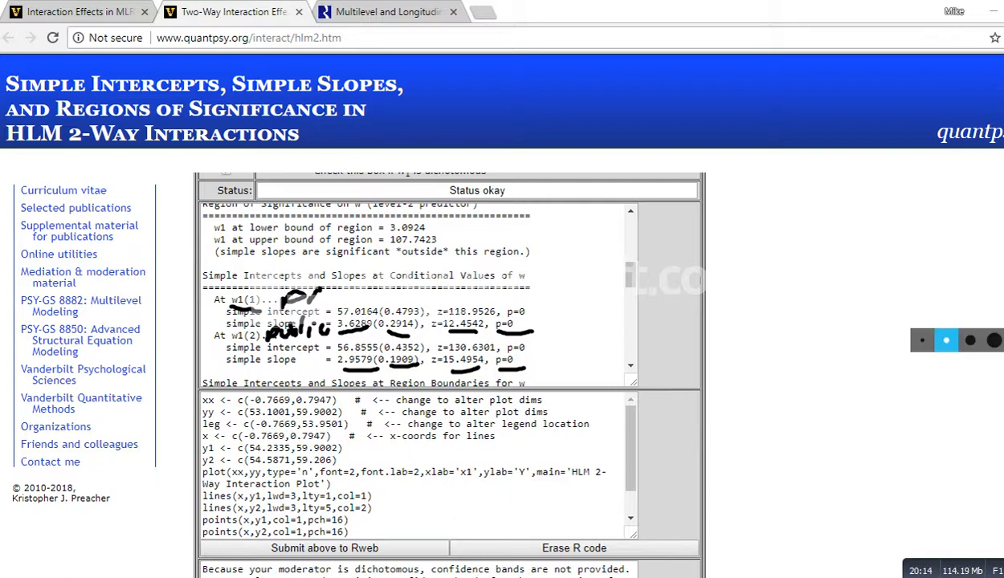
pyautogui.press('Escape')
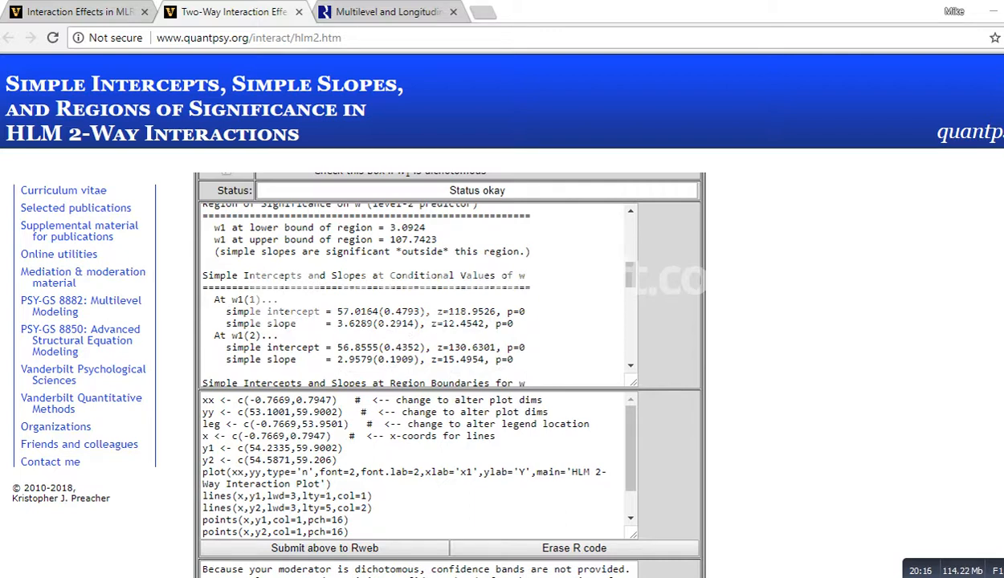
# Step: Submit the generated R code to Rweb to produce the HLM 2-way interaction plot
pyautogui.scroll(-2, 450, 369)
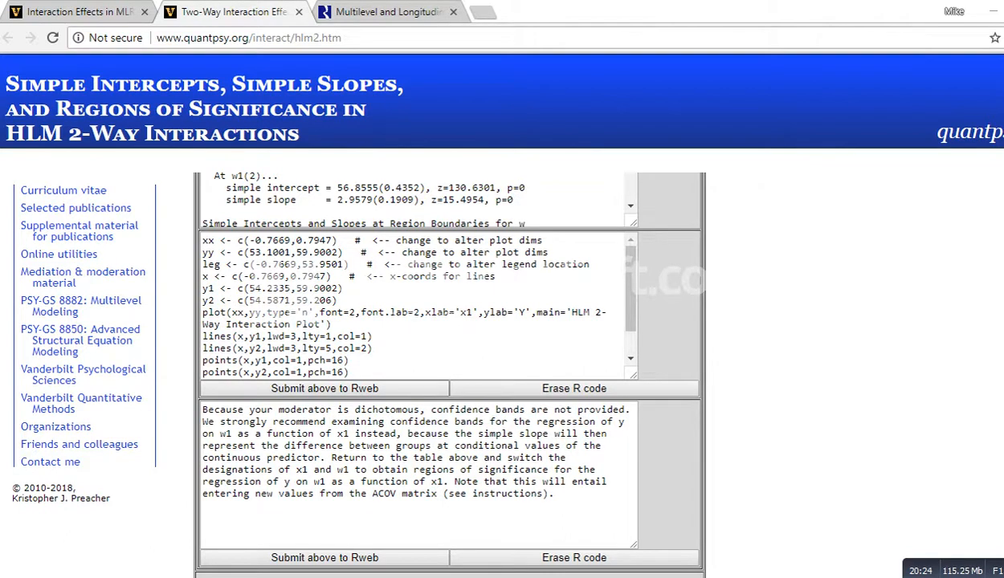
pyautogui.click(324, 388)
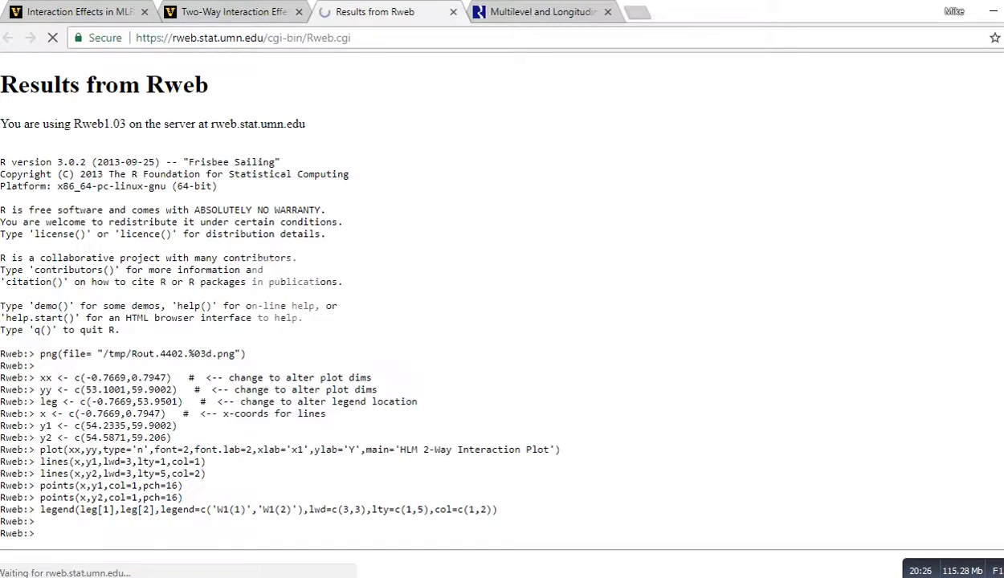
pyautogui.scroll(-2, 502, 305)
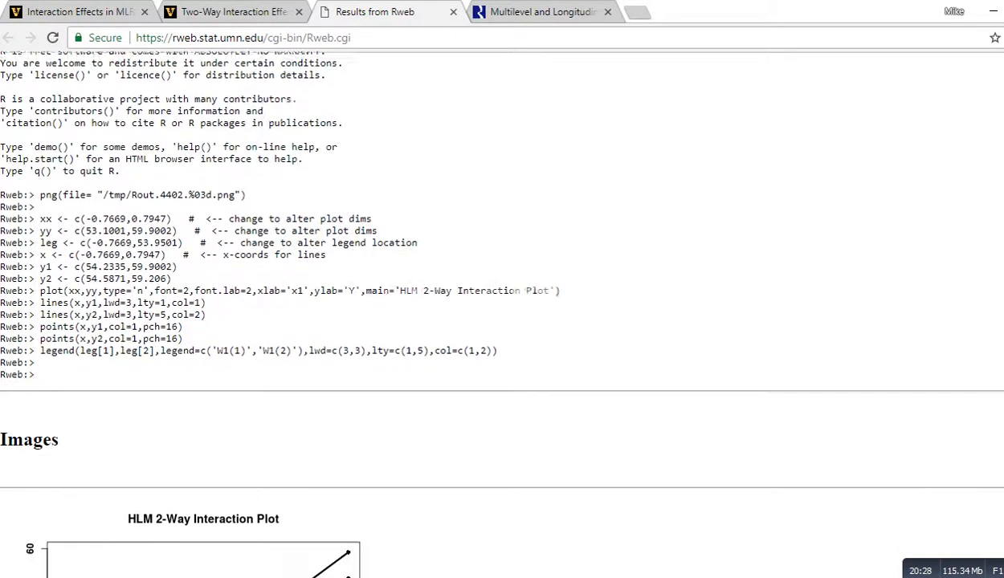
pyautogui.scroll(-4, 502, 305)
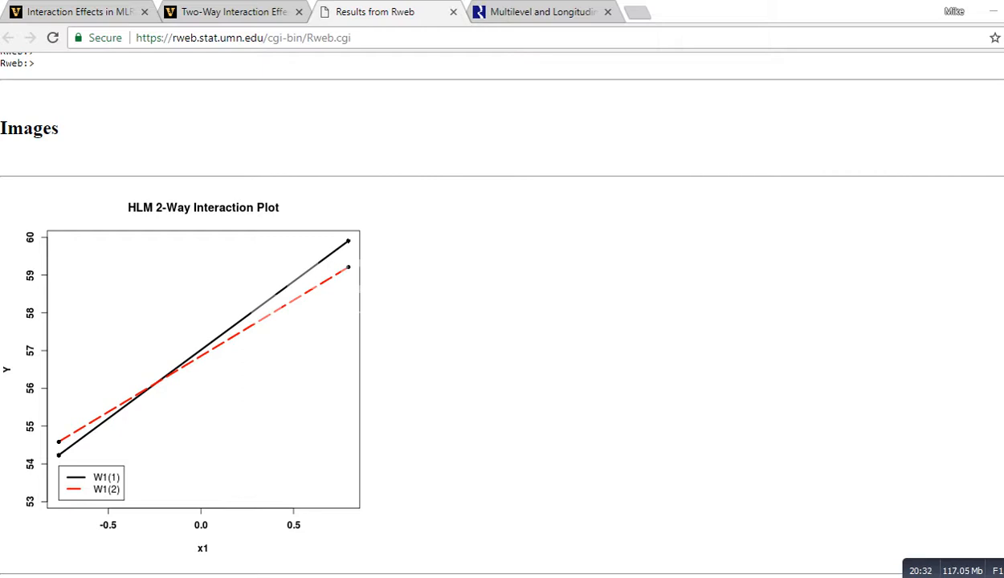
# Step: Examine the interaction plot lines for the two public groups across x1
pyautogui.moveTo(122, 474)
pyautogui.mouseDown()
pyautogui.moveTo(145, 459)
pyautogui.moveTo(178, 458)
pyautogui.mouseUp()
pyautogui.moveTo(119, 490)
pyautogui.mouseDown()
pyautogui.moveTo(188, 498)
pyautogui.moveTo(227, 482)
pyautogui.mouseUp()
pyautogui.moveTo(237, 485); pyautogui.dragTo(230, 491)
pyautogui.moveTo(245, 486); pyautogui.dragTo(244, 493)
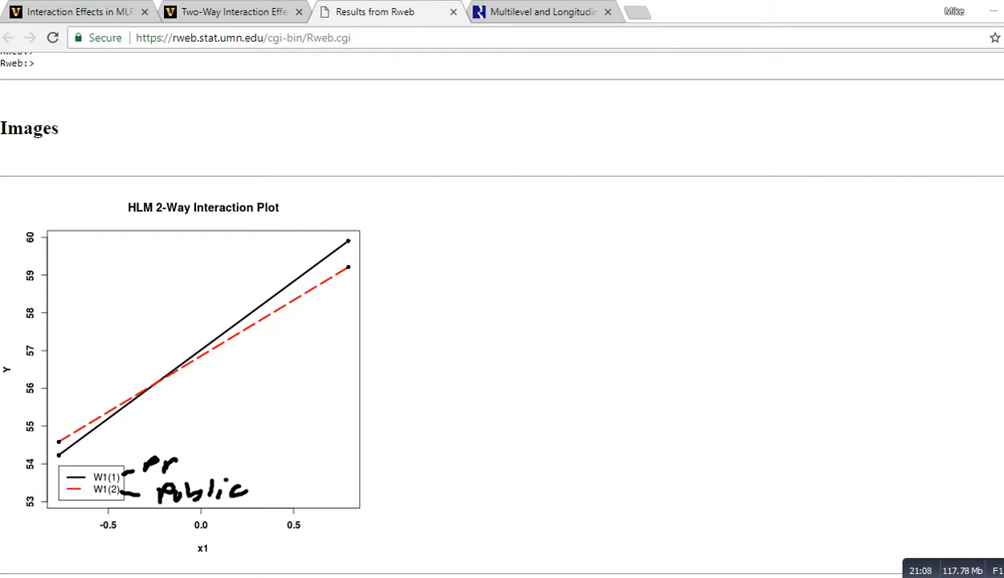
pyautogui.press('Escape')
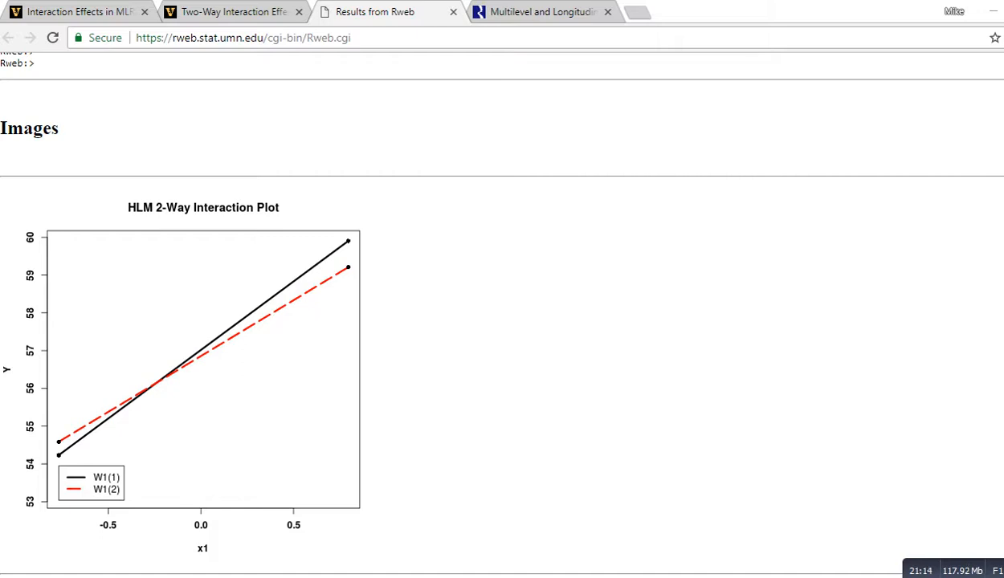
# Step: Return to the calculator tab and scroll back through its output
pyautogui.hotkey('ctrl', 'shift', 'Tab')
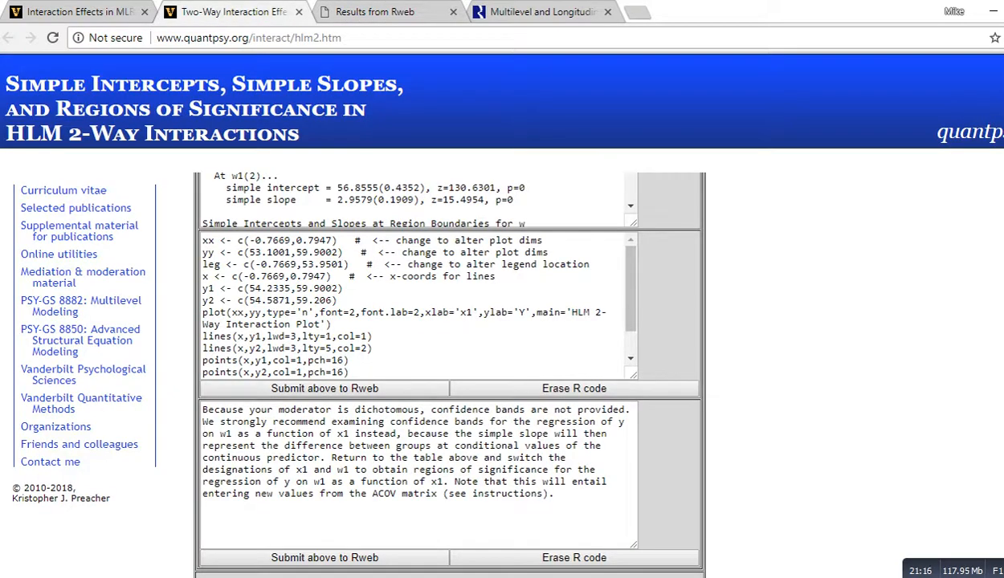
pyautogui.scroll(2, 450, 361)
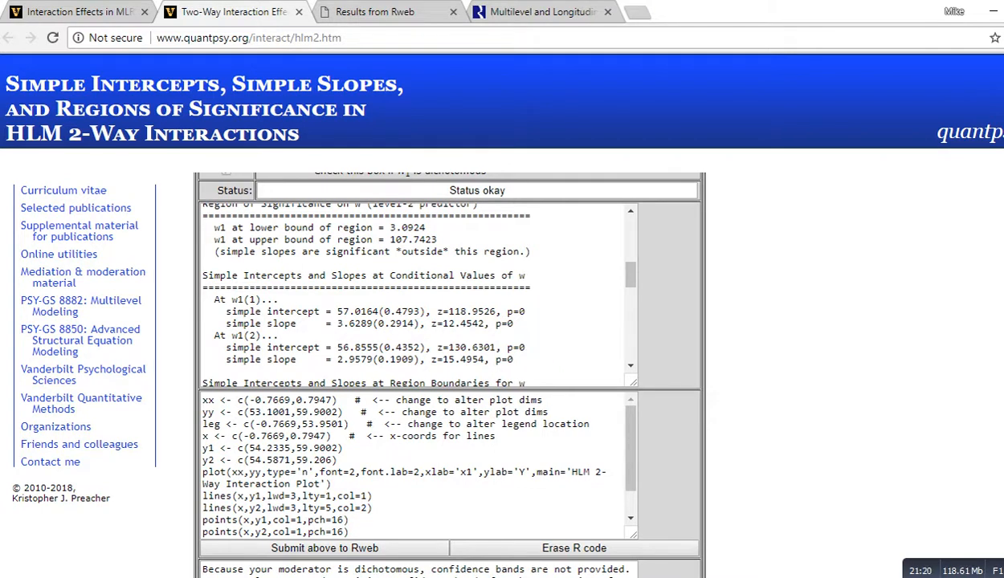
pyautogui.scroll(1, 450, 361)
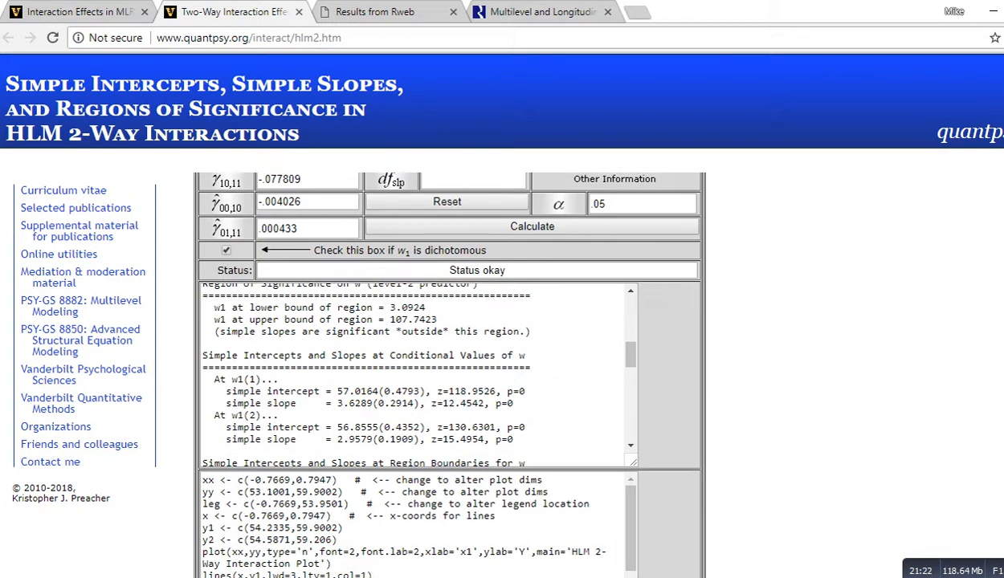
pyautogui.scroll(1, 415, 374)
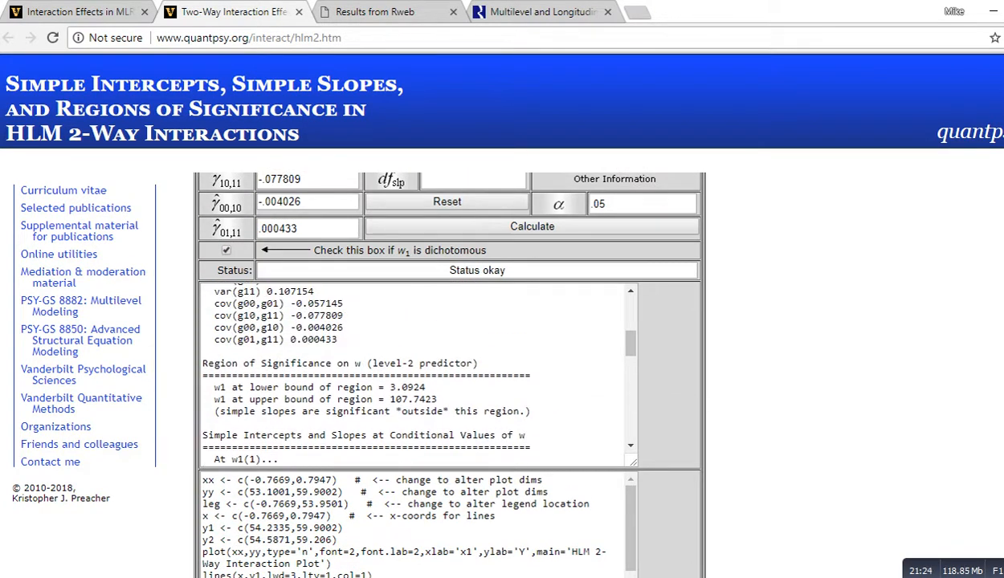
# Step: Scroll through the calculator output covering regions of significance on x1 and the simple slopes at the x1 conditional values
pyautogui.scroll(-3, 415, 375)
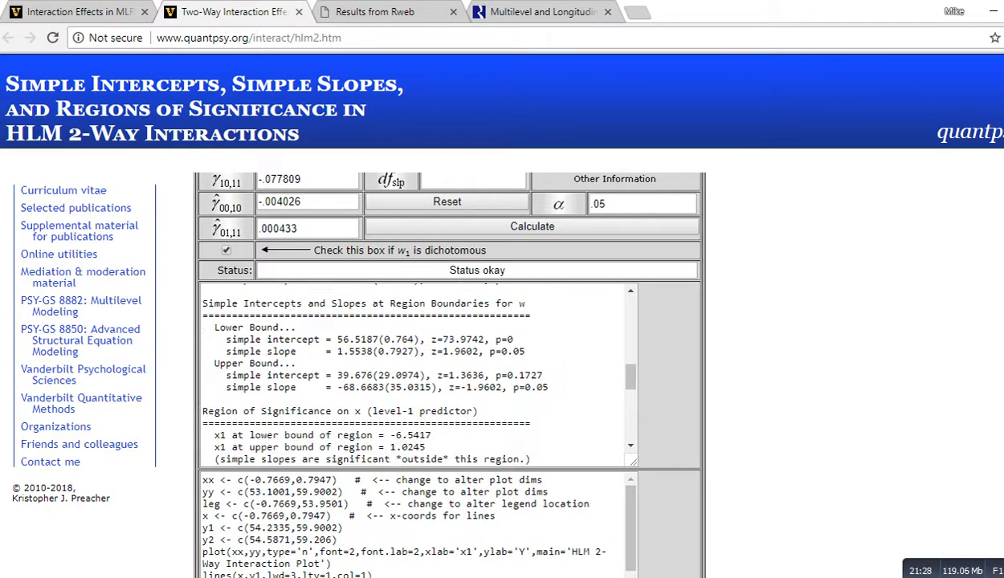
pyautogui.scroll(-3, 415, 374)
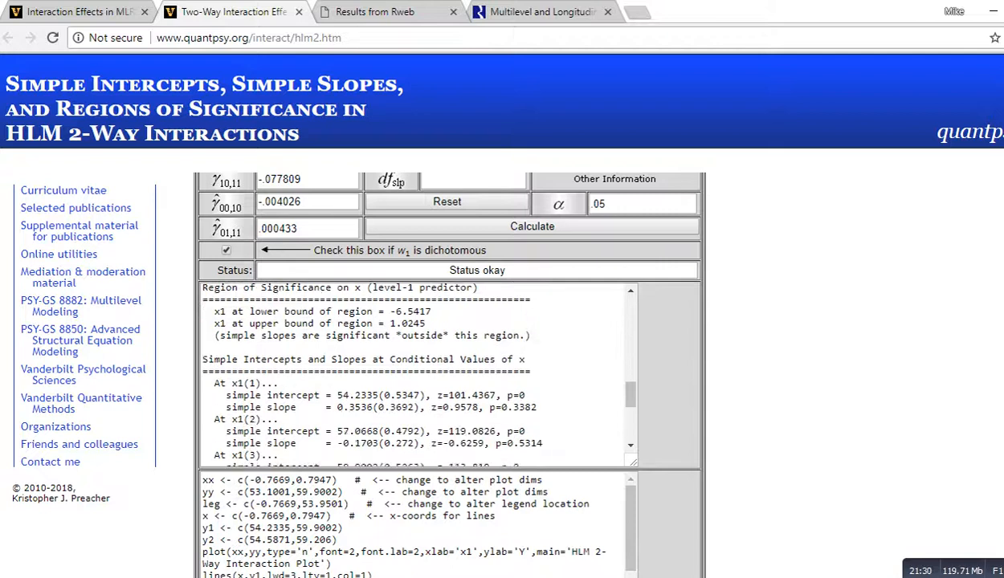
pyautogui.scroll(-1, 416, 374)
pyautogui.scroll(2, 415, 375)
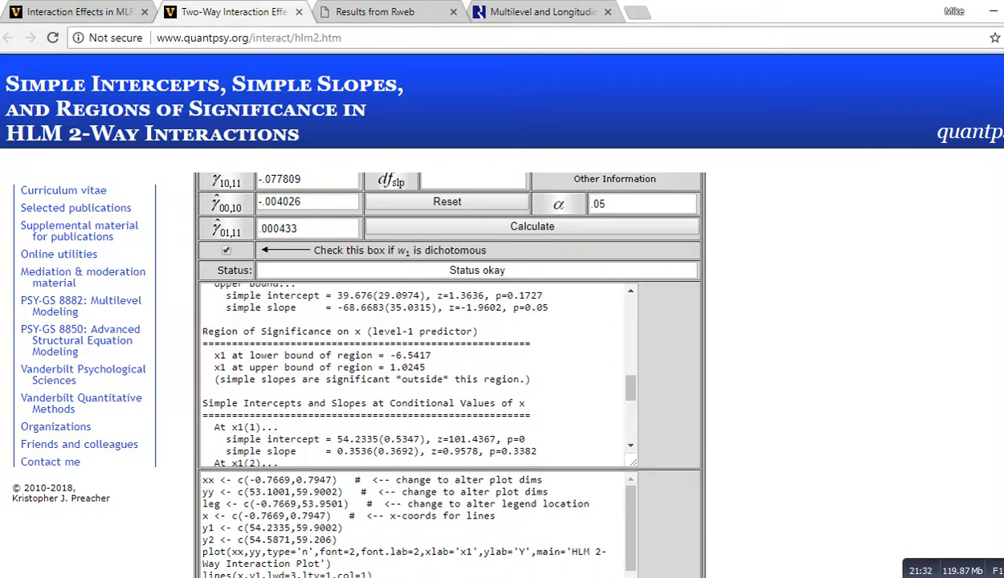
pyautogui.scroll(2, 415, 374)
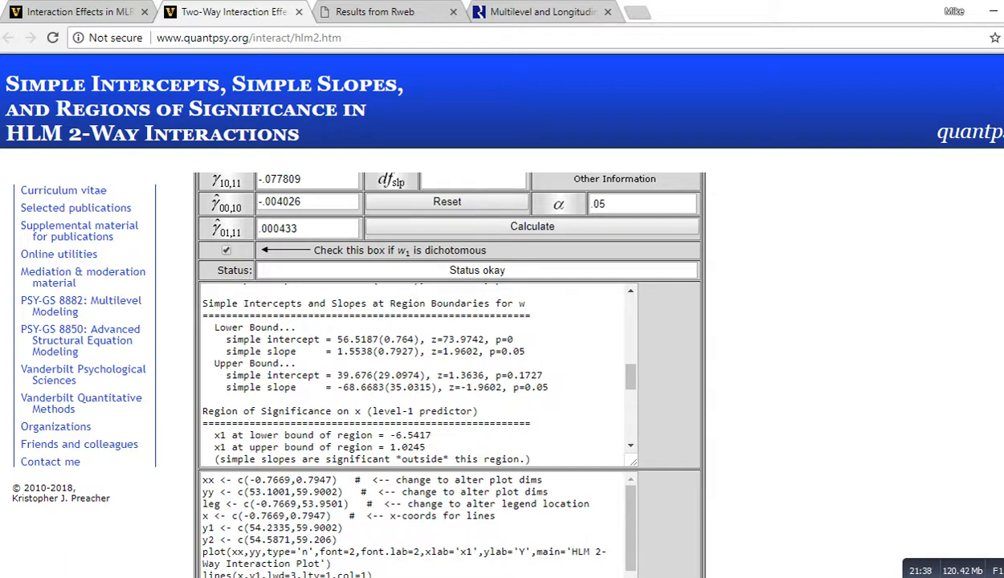
pyautogui.scroll(-2, 450, 361)
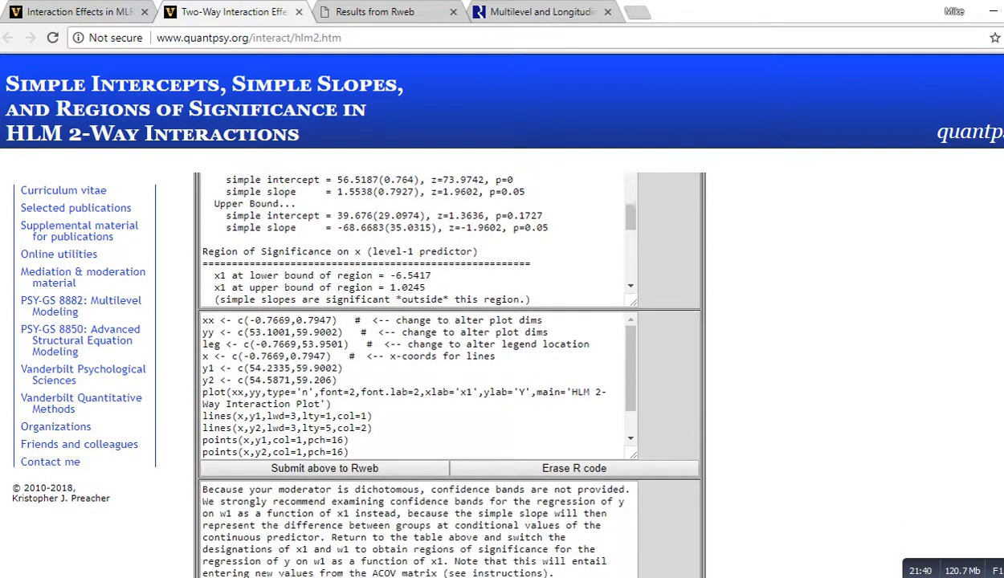
pyautogui.scroll(20, 450, 369)
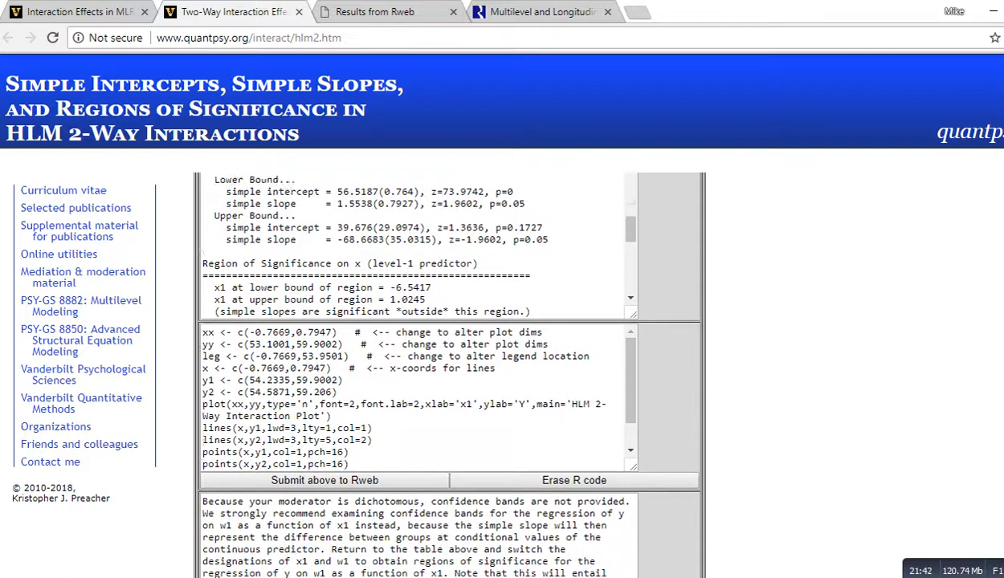
pyautogui.scroll(-3, 449, 370)
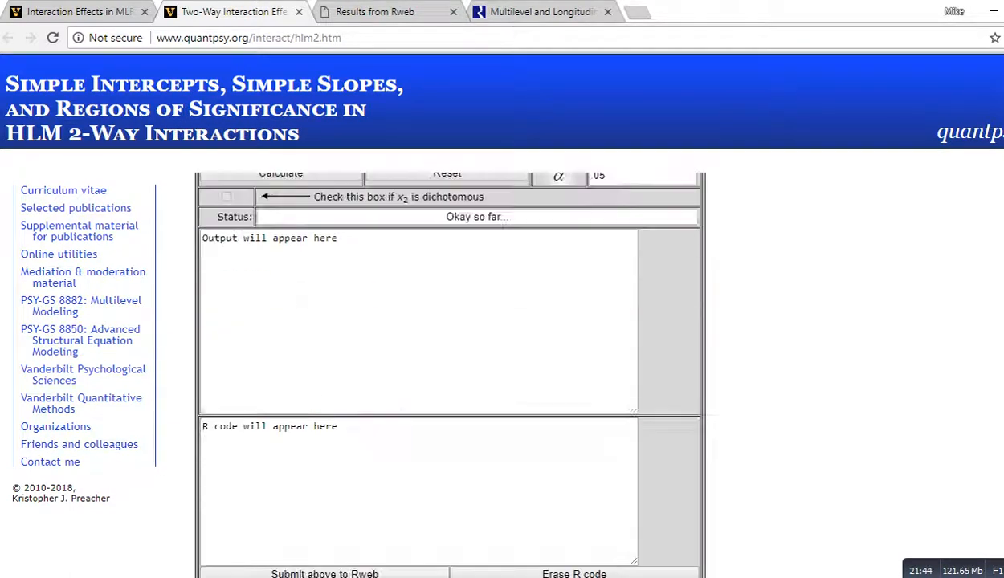
pyautogui.scroll(15, 450, 370)
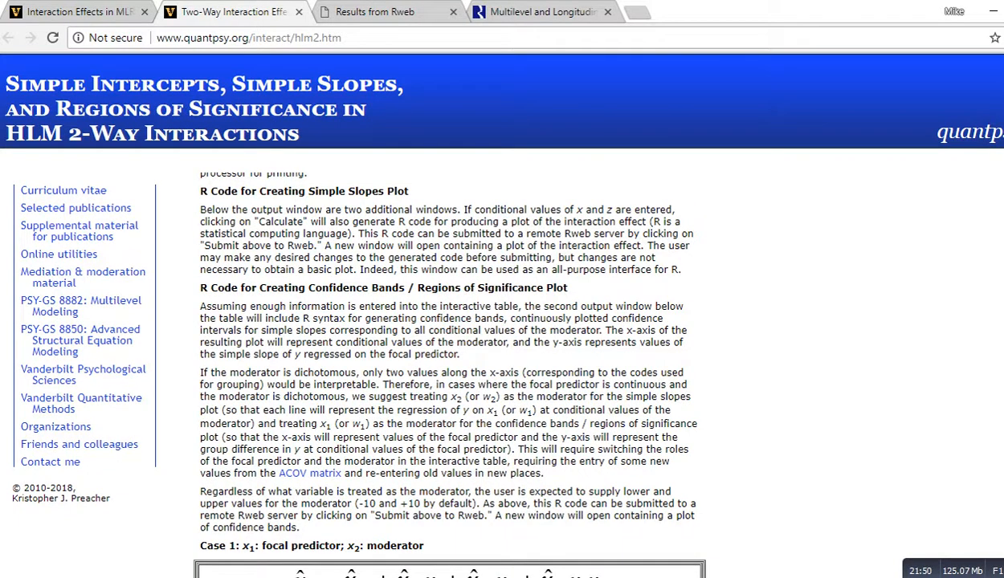
pyautogui.scroll(-20, 449, 362)
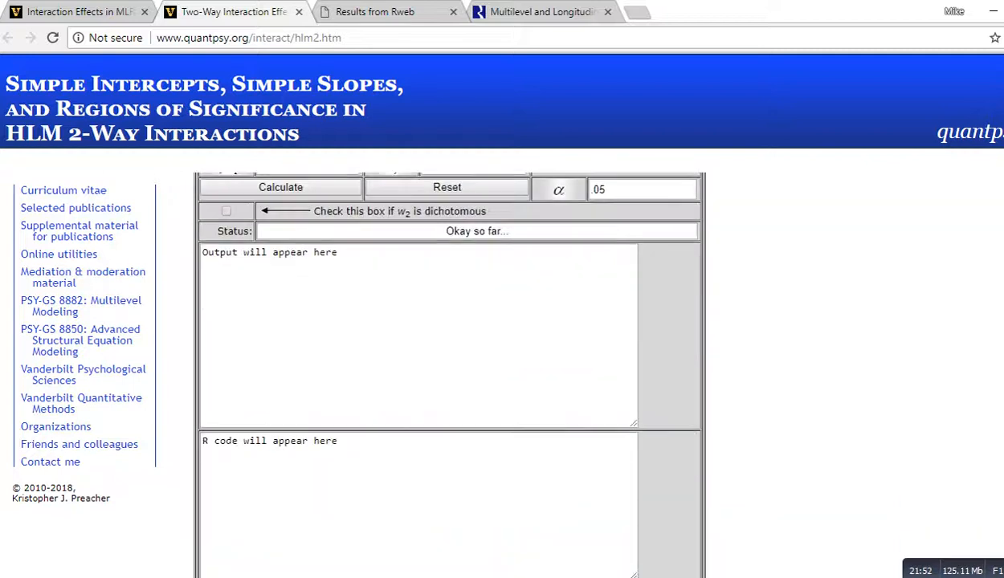
pyautogui.scroll(-6, 450, 361)
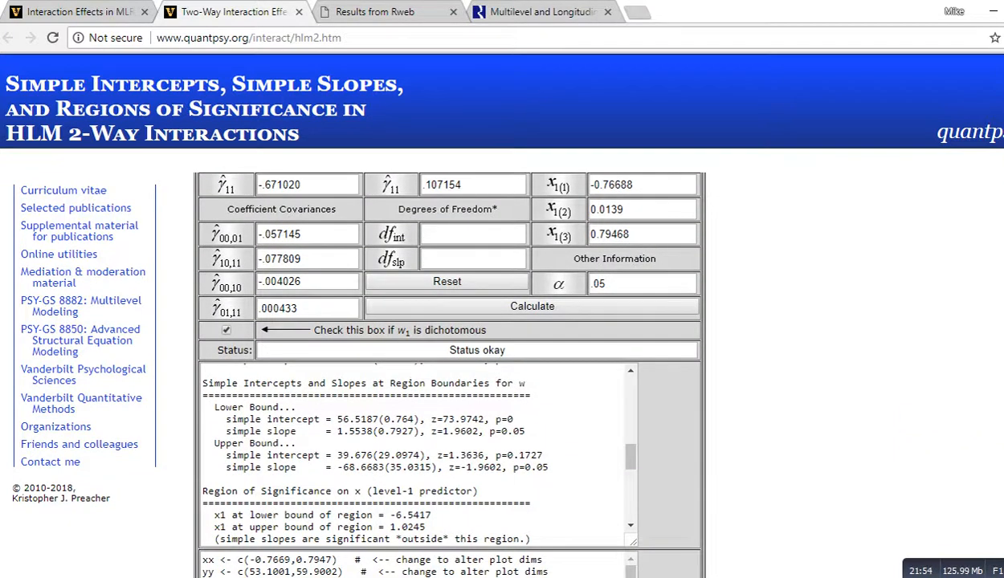
pyautogui.scroll(-2, 450, 361)
pyautogui.scroll(-3, 450, 362)
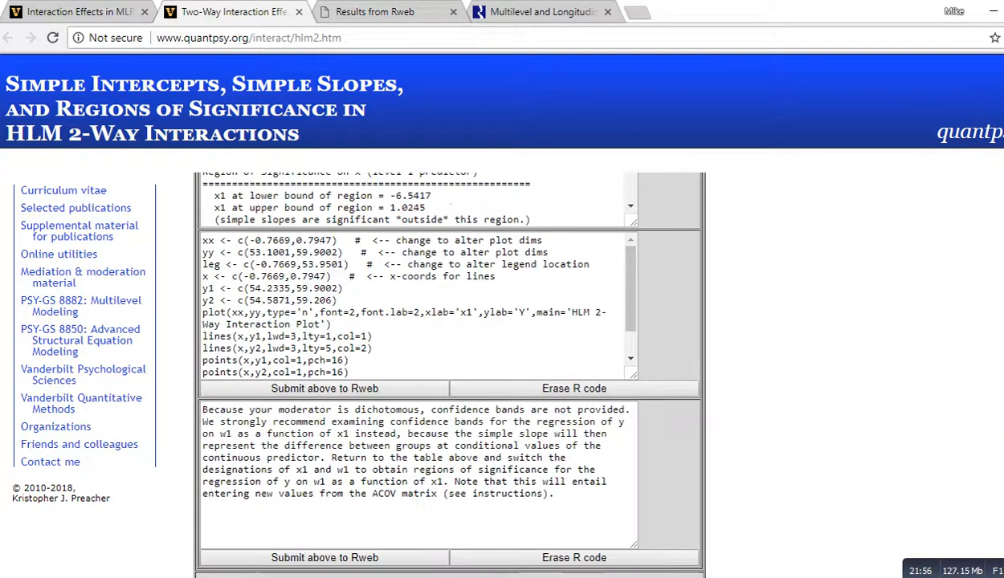
pyautogui.write("legend(leg[1],leg[2],legend=c('W1(1)','W1(2)'),lwd=c(3,3),lty=c(1,5),col=c(1,2))")
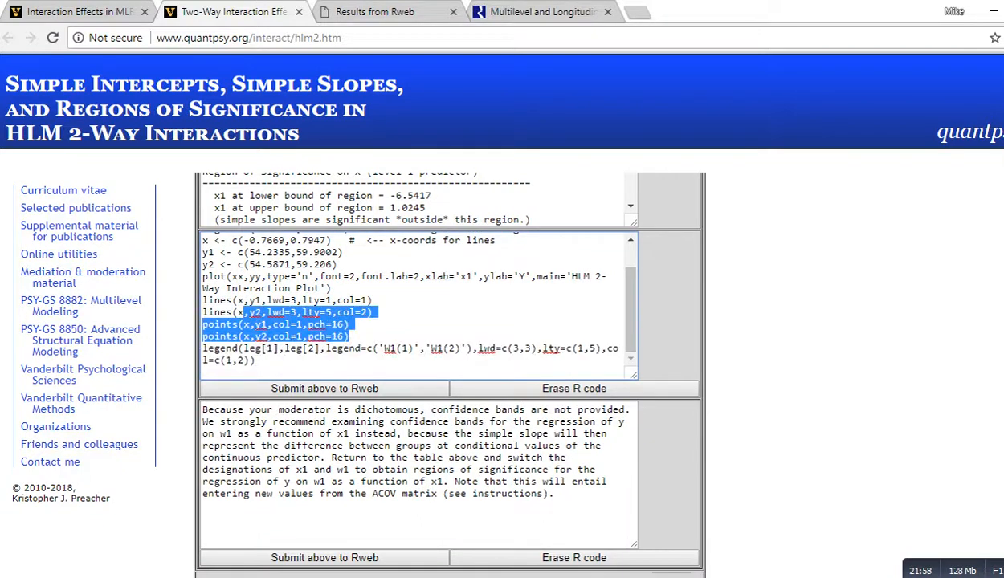
pyautogui.hotkey('ctrl', 'a')
pyautogui.scroll(3, 417, 305)
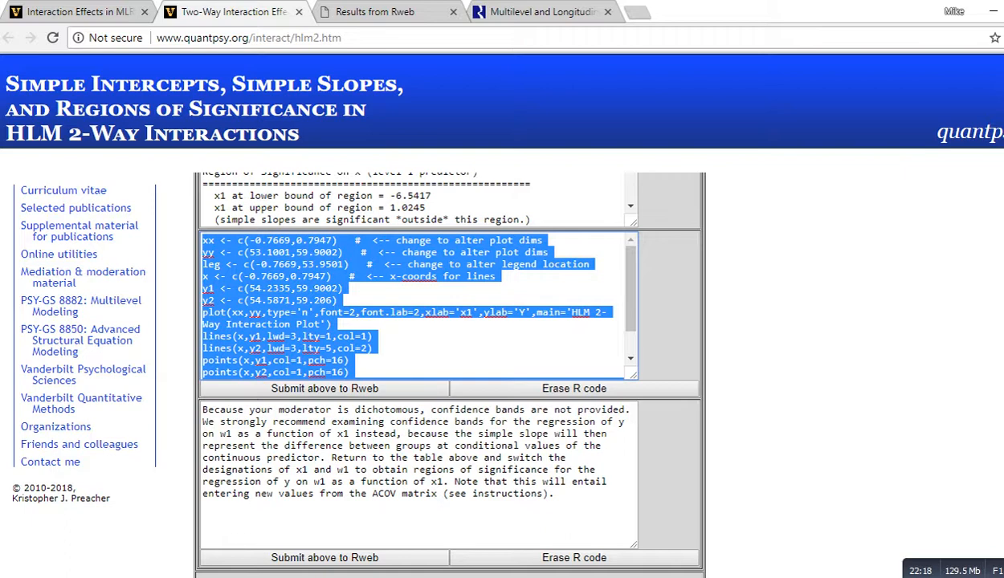
pyautogui.click(771, 313)
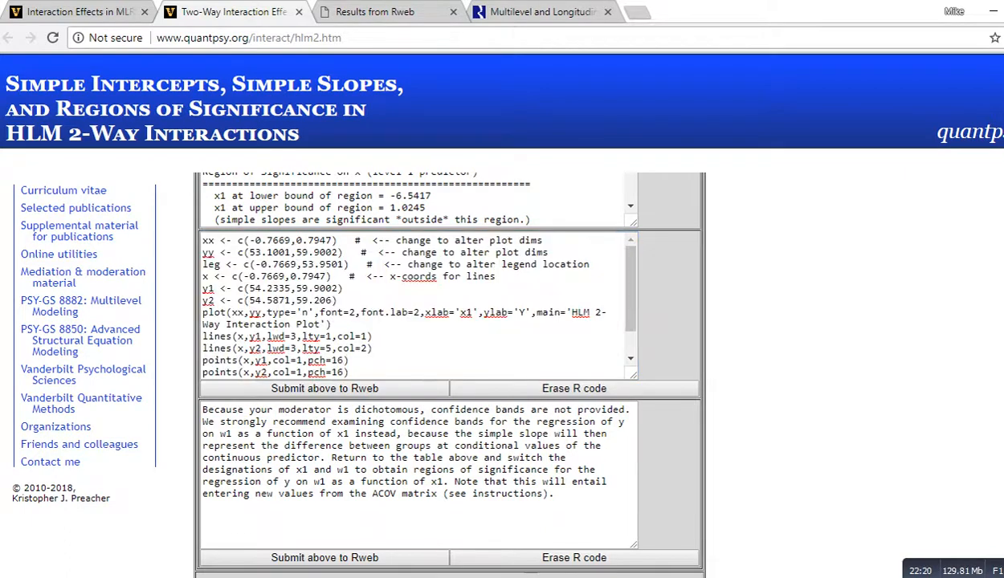
# Step: Scroll through the page's instructions and the other case tables, returning to the Case 3 calculator table
pyautogui.scroll(20, 771, 313)
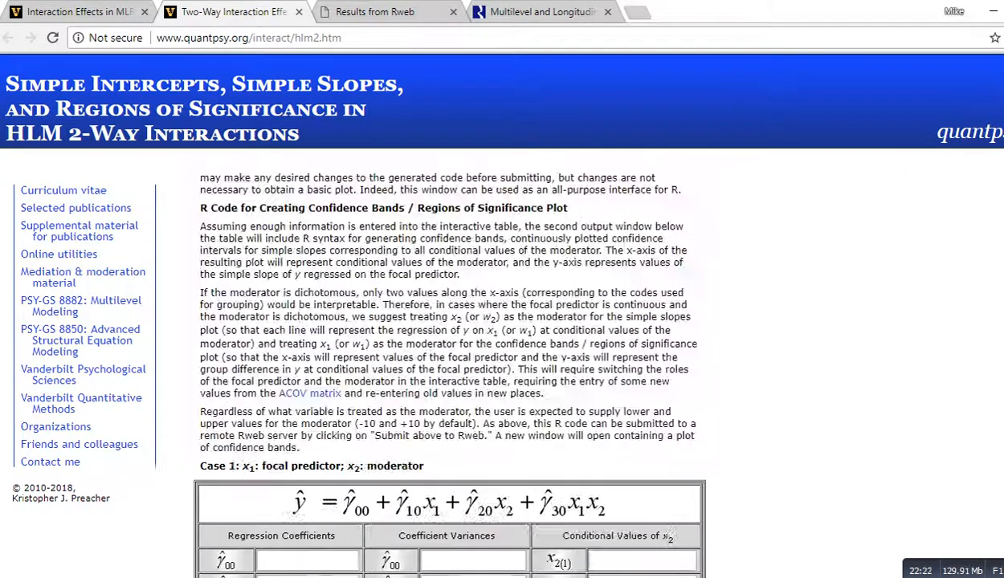
pyautogui.scroll(15, 446, 361)
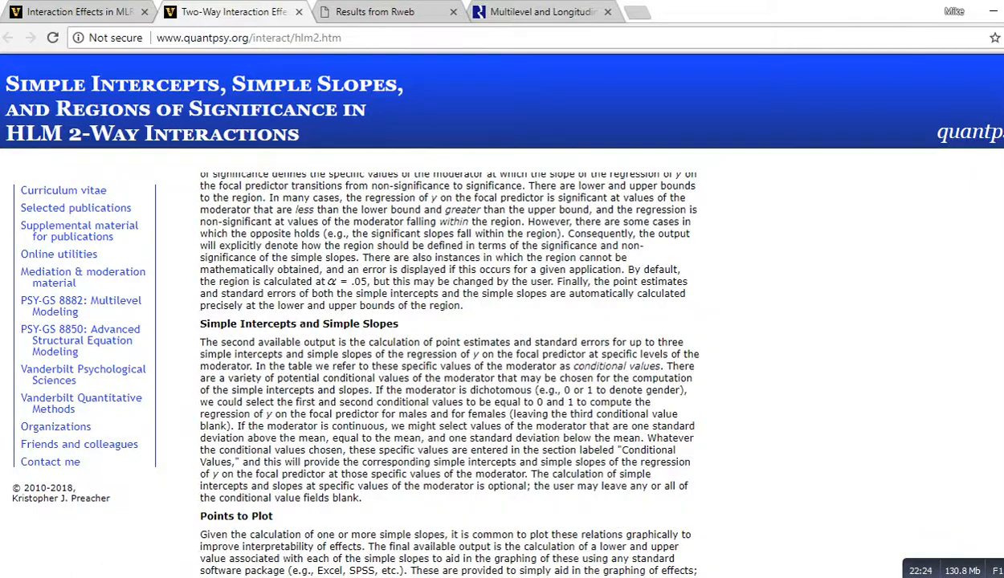
pyautogui.scroll(-15, 446, 361)
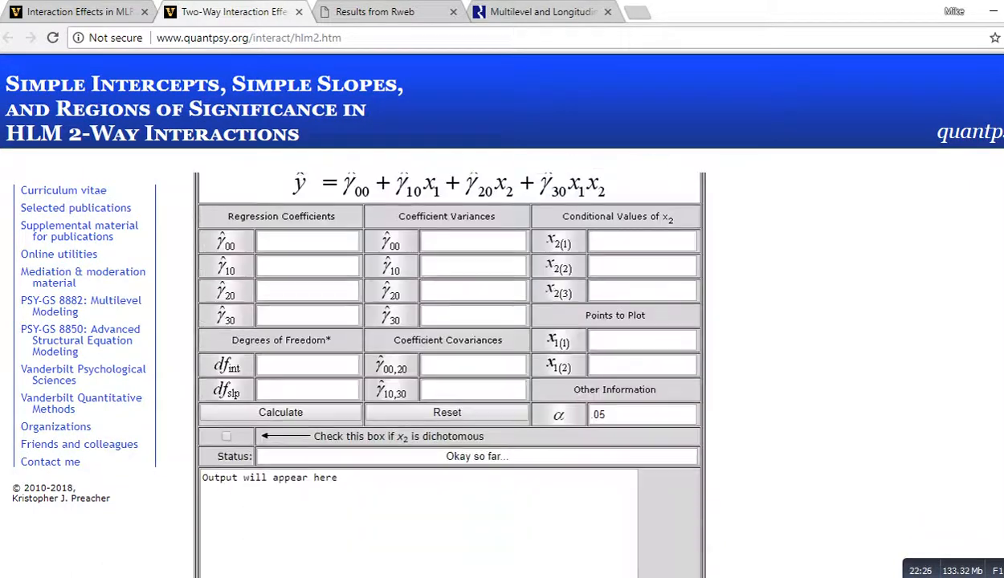
pyautogui.scroll(-5, 445, 361)
pyautogui.scroll(8, 445, 362)
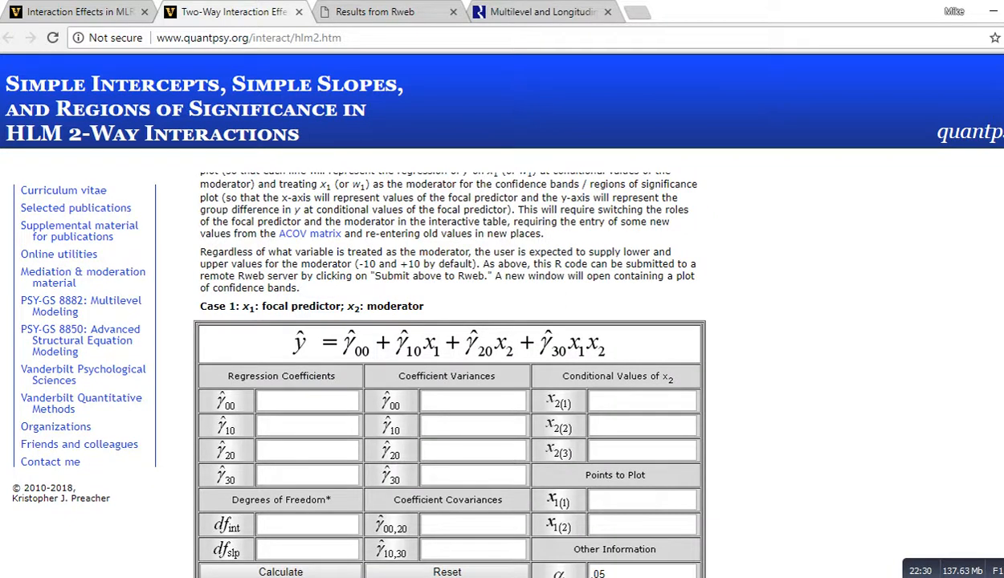
pyautogui.scroll(-1, 449, 362)
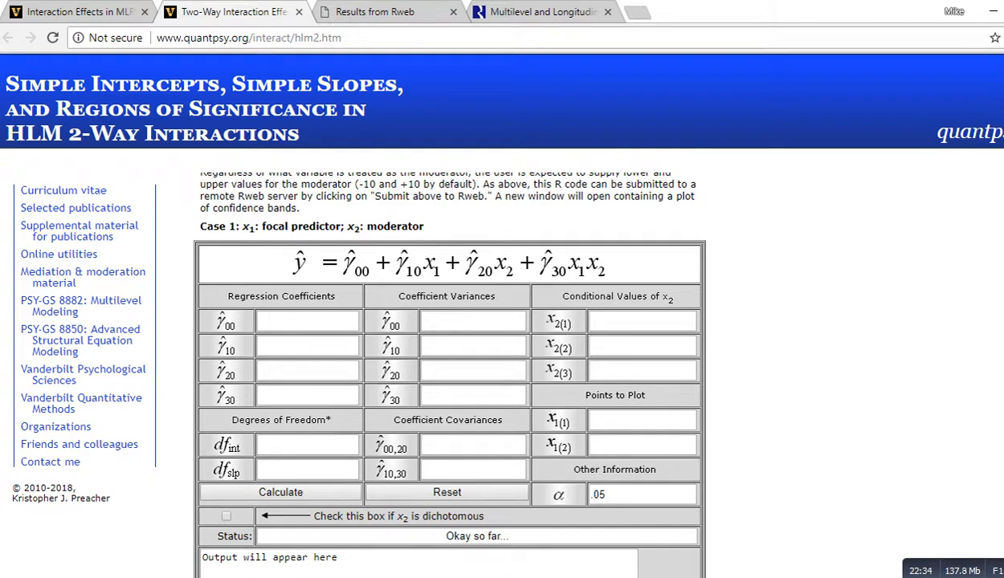
pyautogui.scroll(-2, 450, 362)
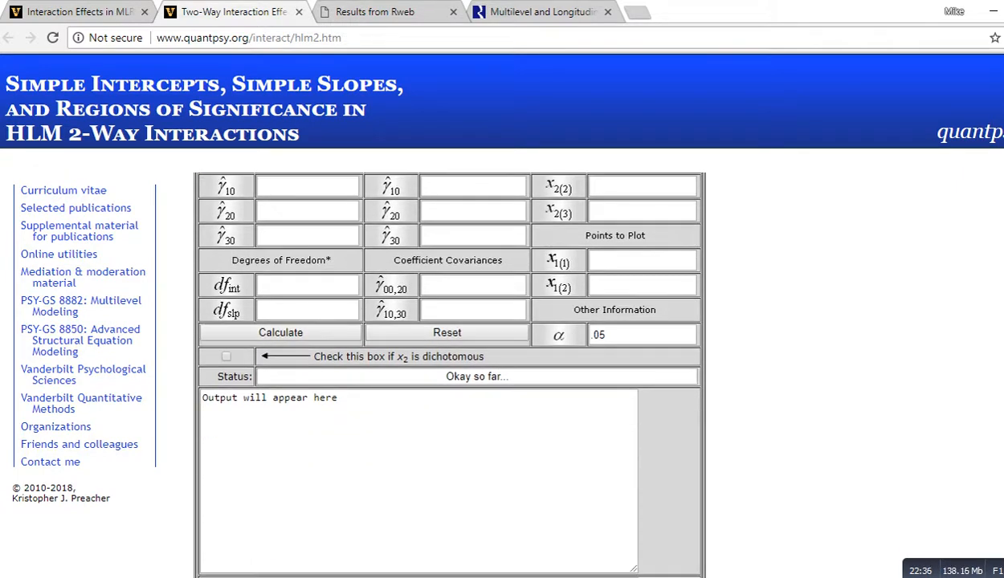
pyautogui.scroll(1, 450, 362)
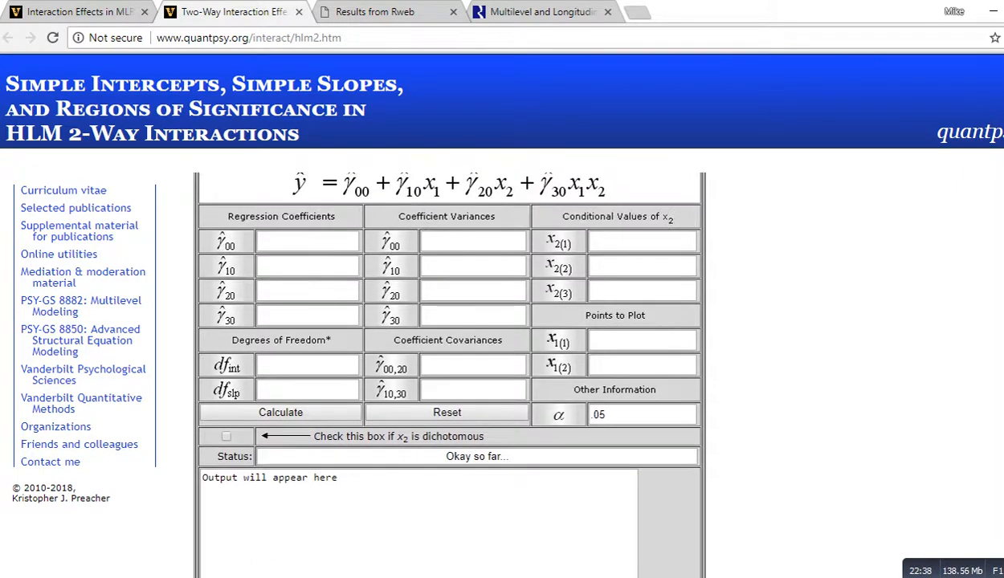
pyautogui.scroll(-3, 449, 362)
pyautogui.scroll(1, 450, 361)
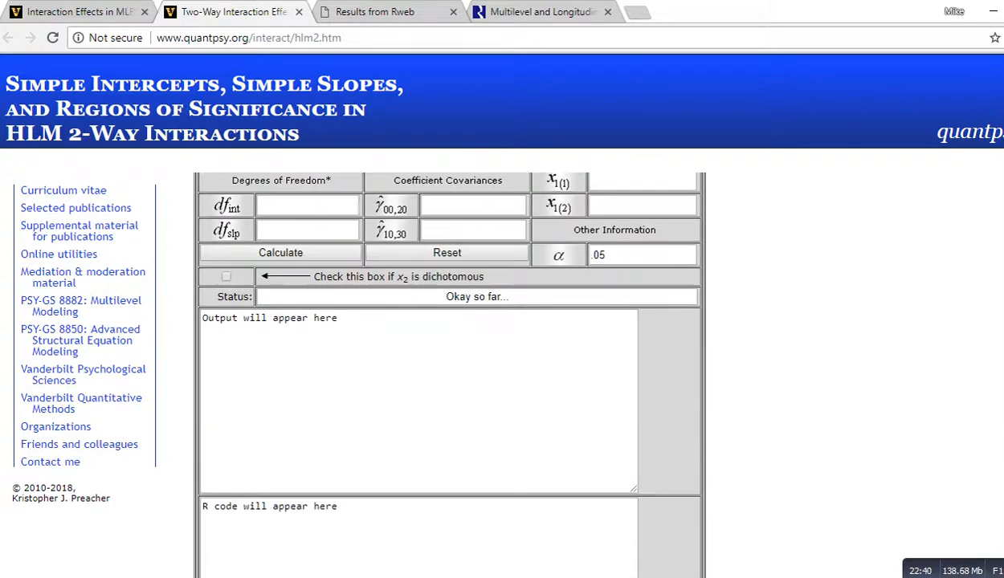
pyautogui.scroll(-2, 450, 361)
pyautogui.scroll(-10, 449, 373)
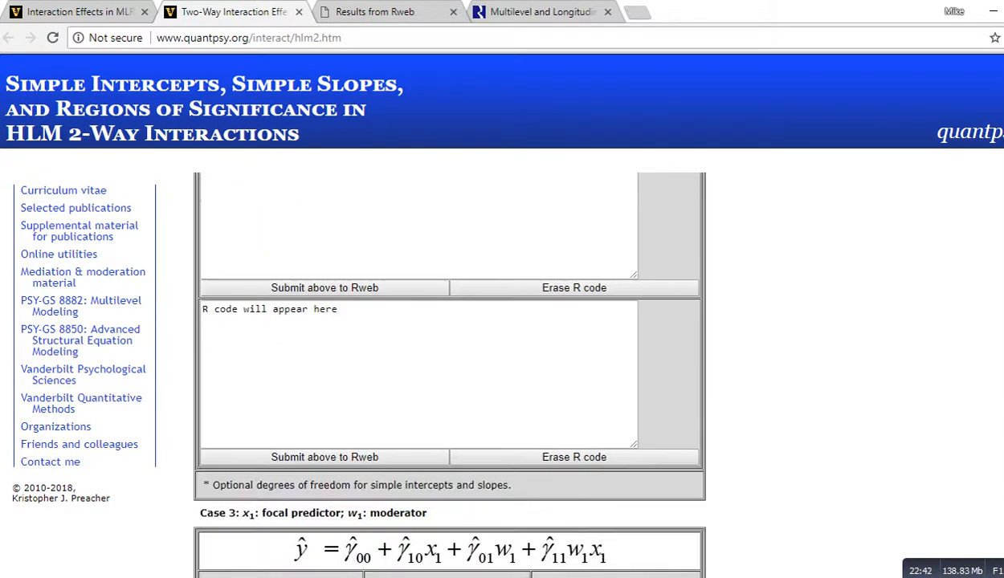
pyautogui.scroll(-1, 449, 373)
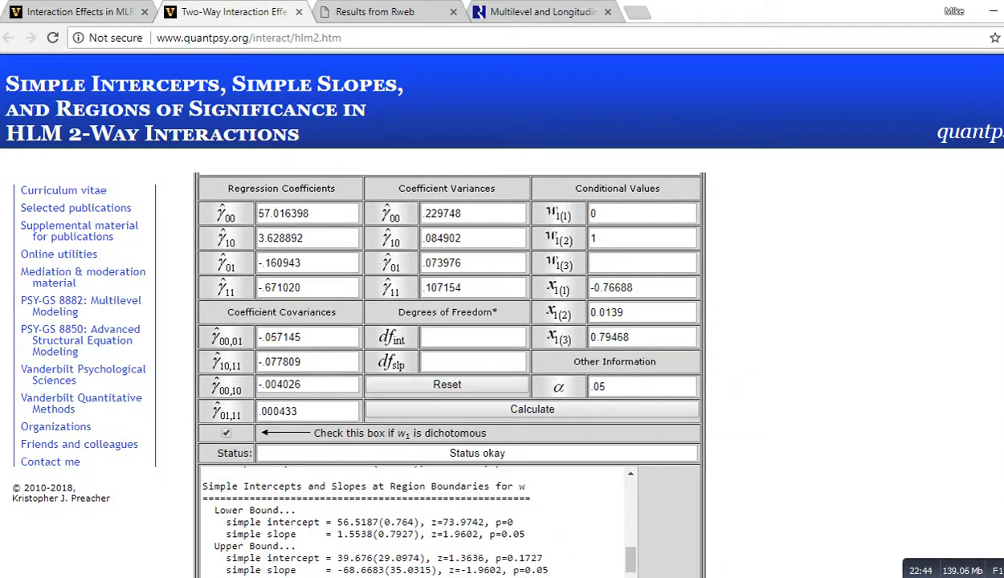
# Step: Examine the w1 conditional values 0 and 1 and the three x1 conditional values entered in the table
pyautogui.click(606, 214)
pyautogui.click(606, 239)
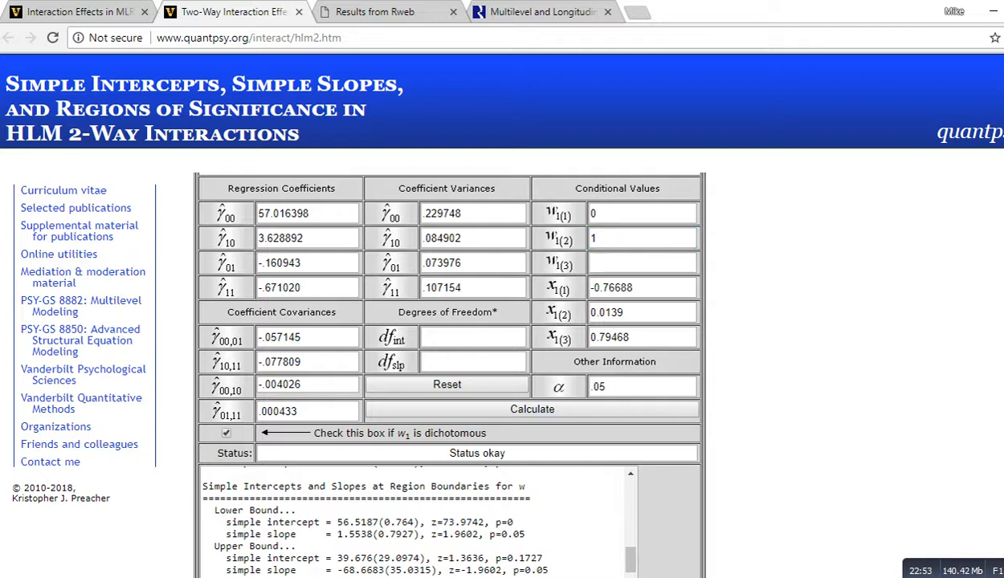
pyautogui.click(635, 213)
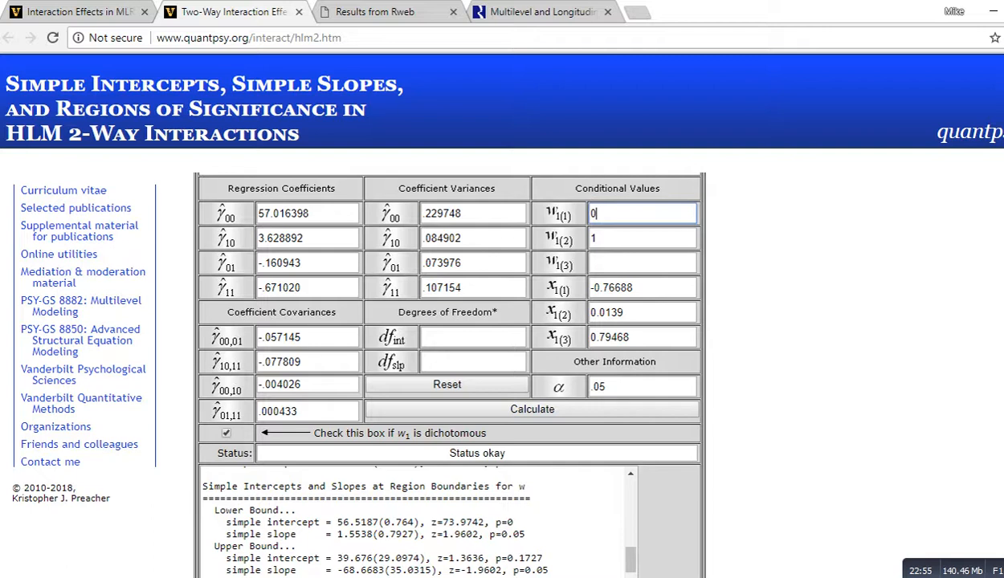
pyautogui.click(634, 238)
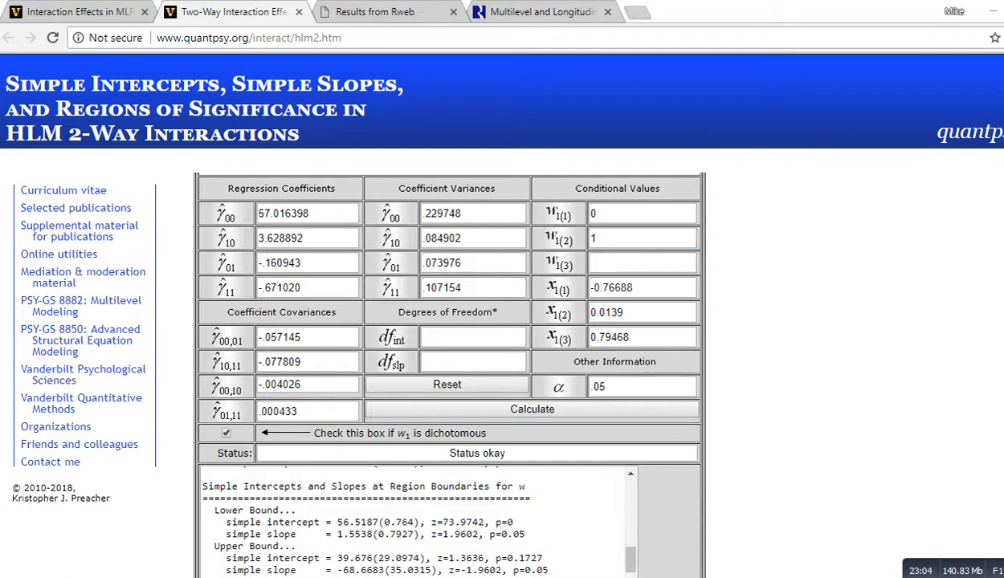
pyautogui.moveTo(655, 281); pyautogui.dragTo(647, 347)
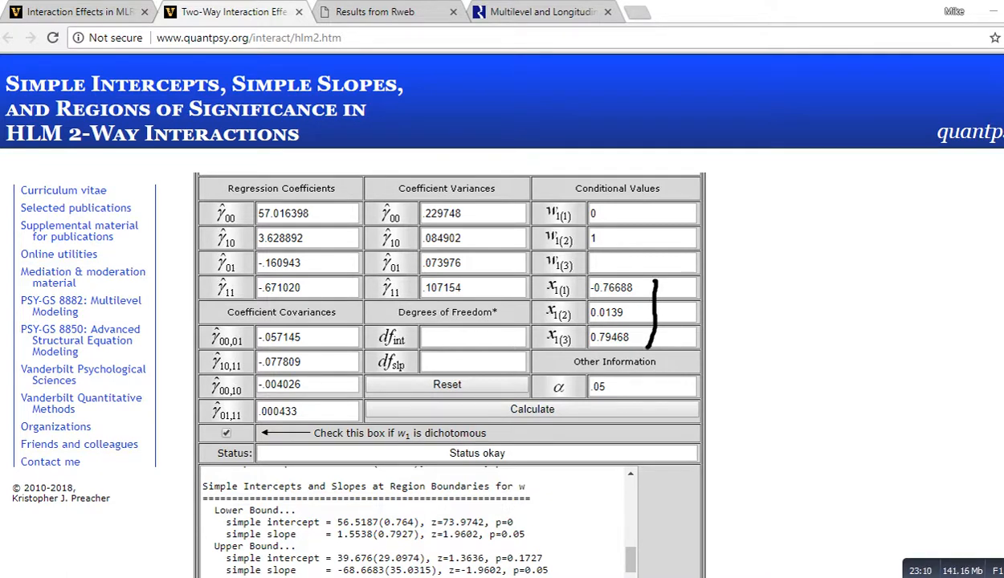
pyautogui.hotkey('ctrl', 'z')
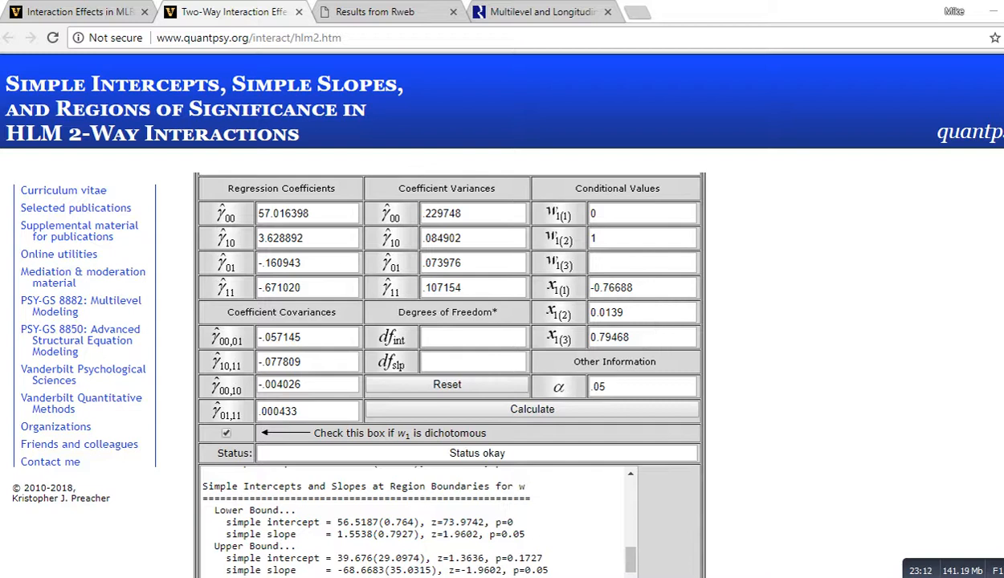